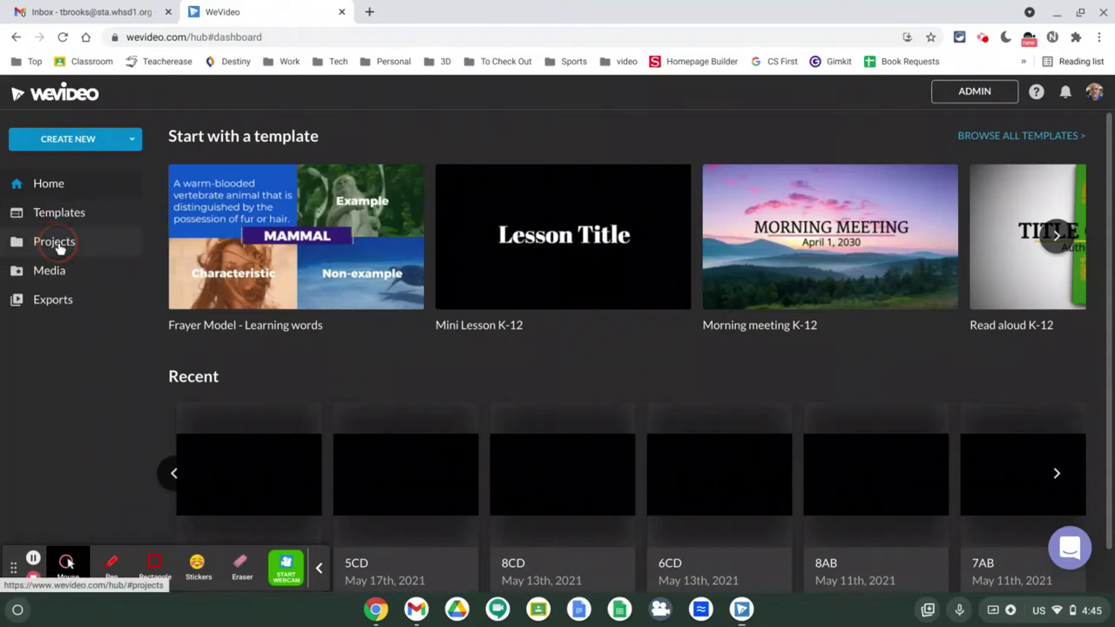
# Open the Projects list from the WeVideo dashboard sidebar.
pyautogui.click(55, 244)
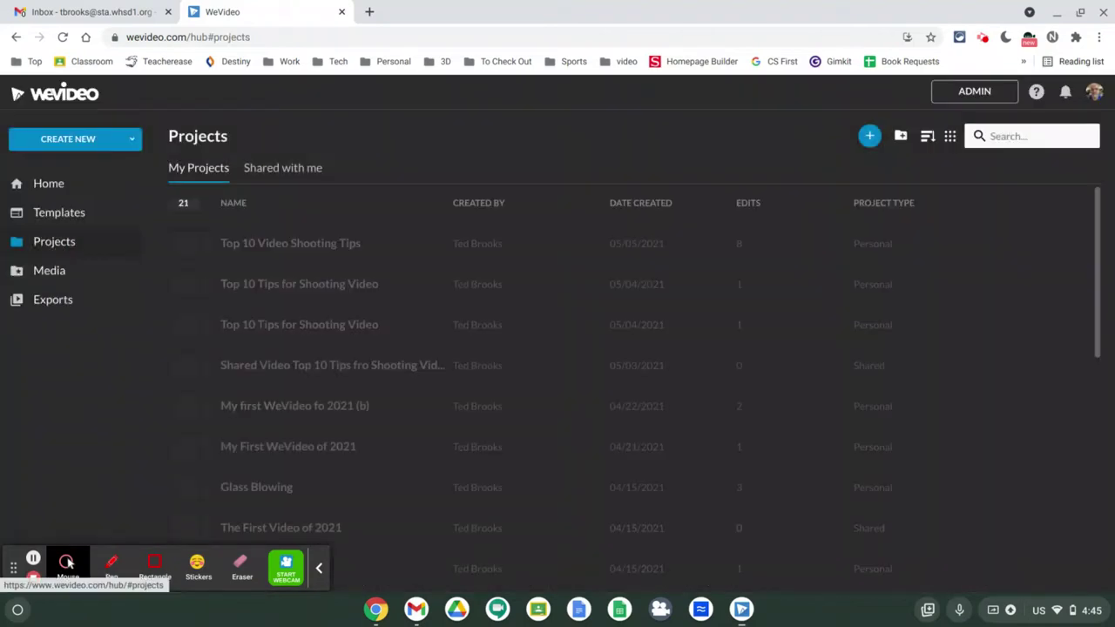
# Start a new project titled 'Top Ten Tips for SHooting Good Video'.
pyautogui.click(67, 563)
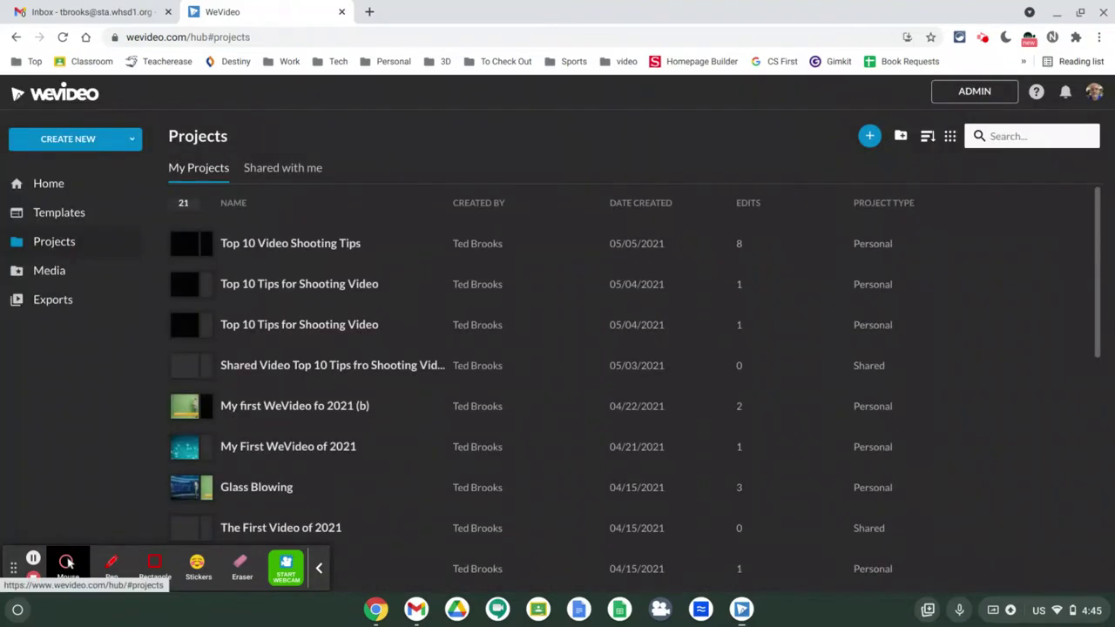
pyautogui.click(870, 137)
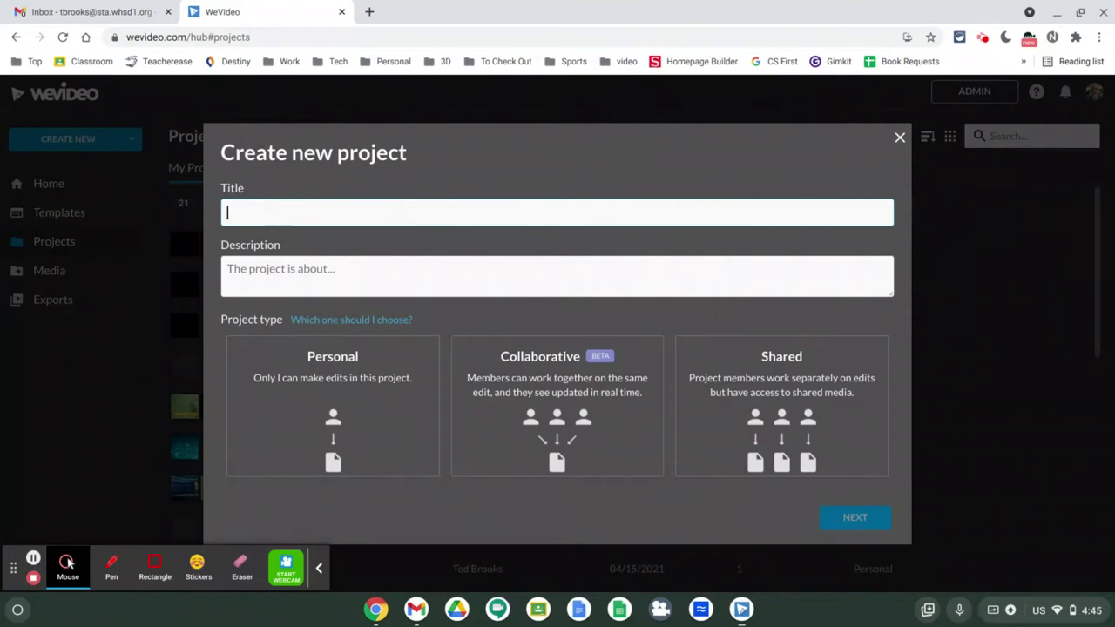
pyautogui.write('Tp')
pyautogui.press('BackSpace')
pyautogui.write('op ')
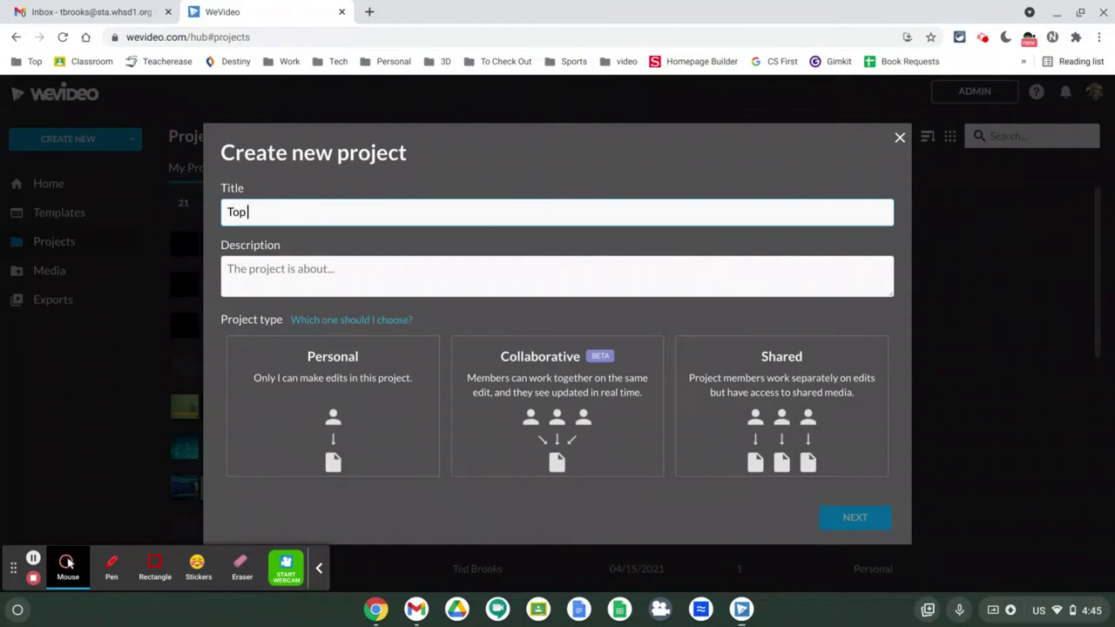
pyautogui.write('Ten Tips for SHoot')
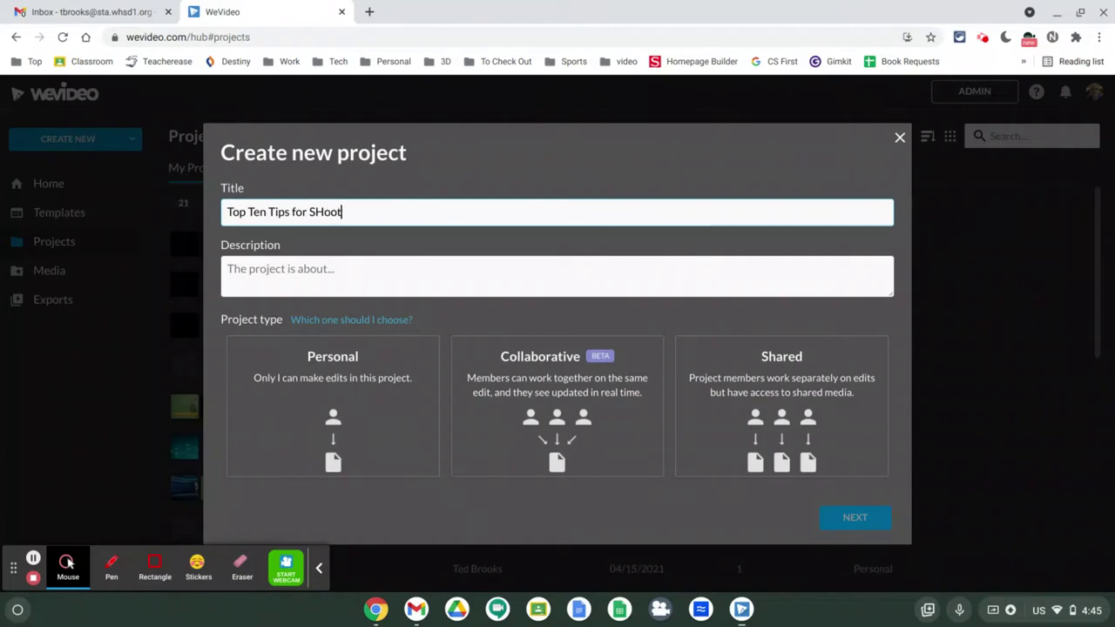
pyautogui.write('ing Good Video')
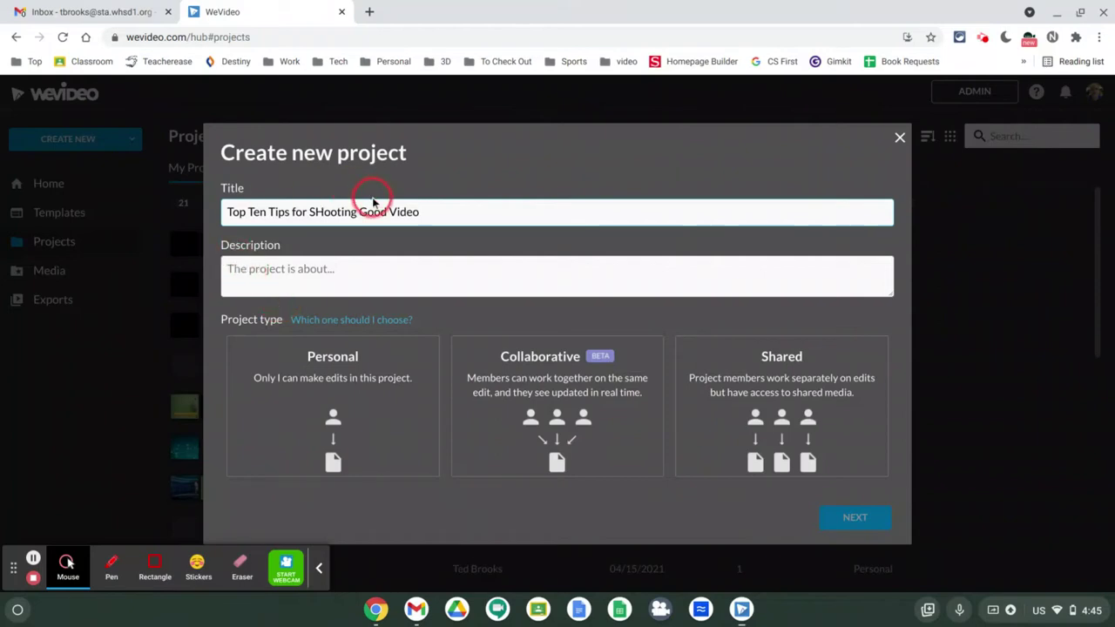
# Make it a Personal project, finish setup, and open it in the video editor.
pyautogui.click(283, 359)
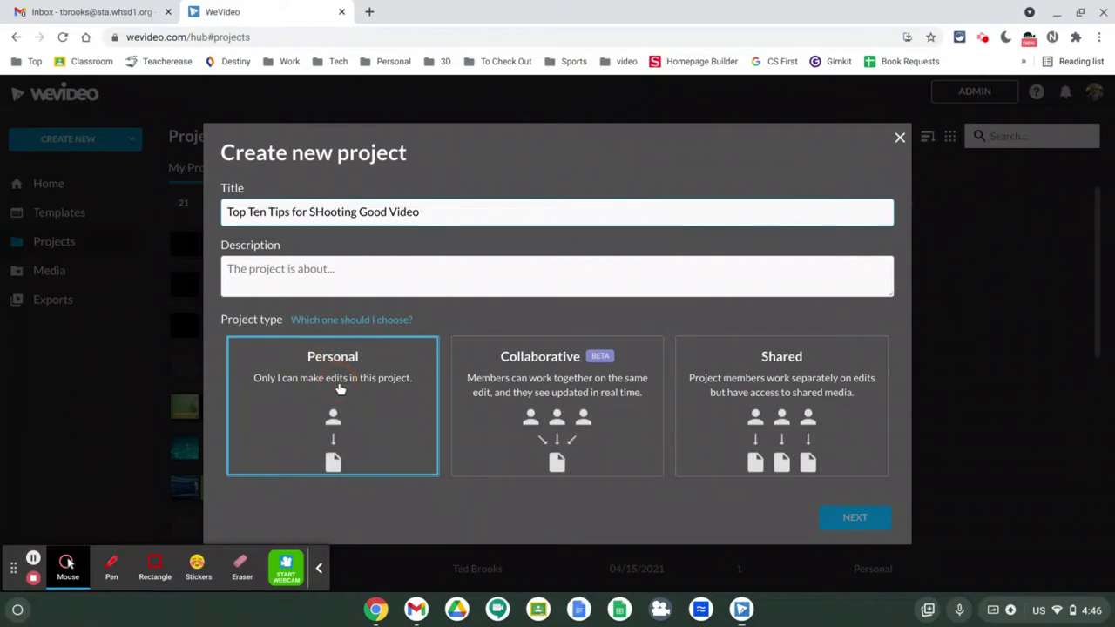
pyautogui.click(479, 425)
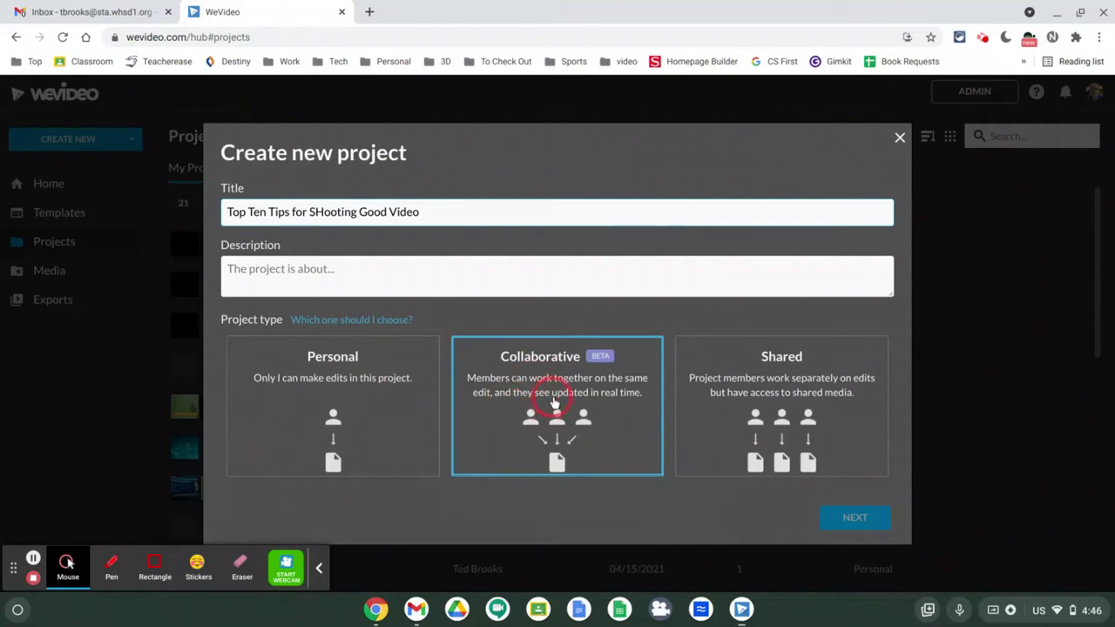
pyautogui.click(743, 400)
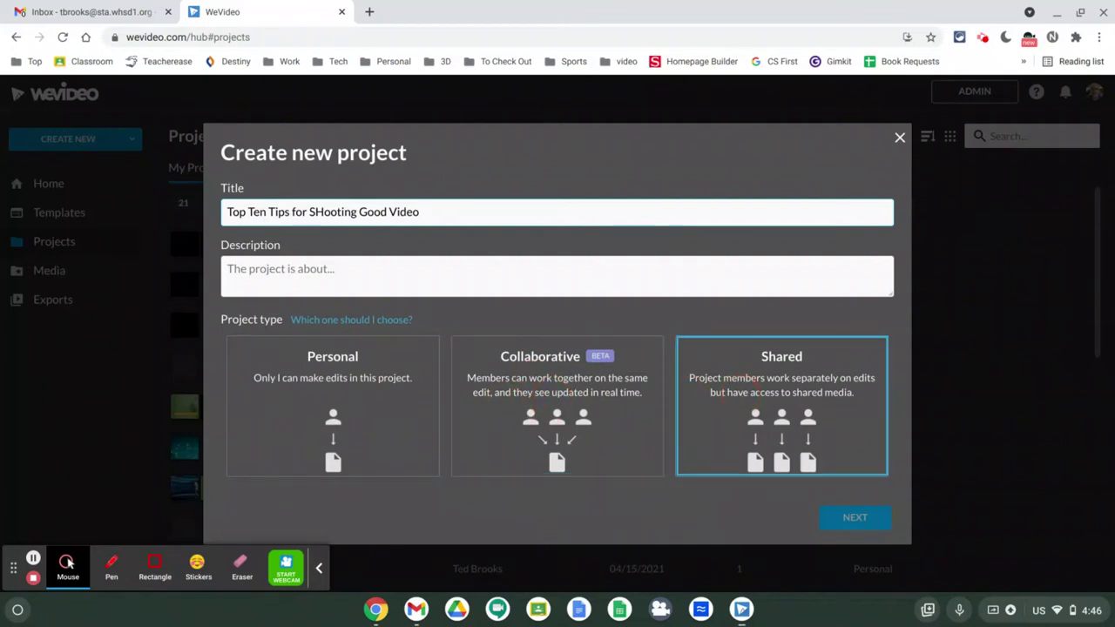
pyautogui.click(362, 381)
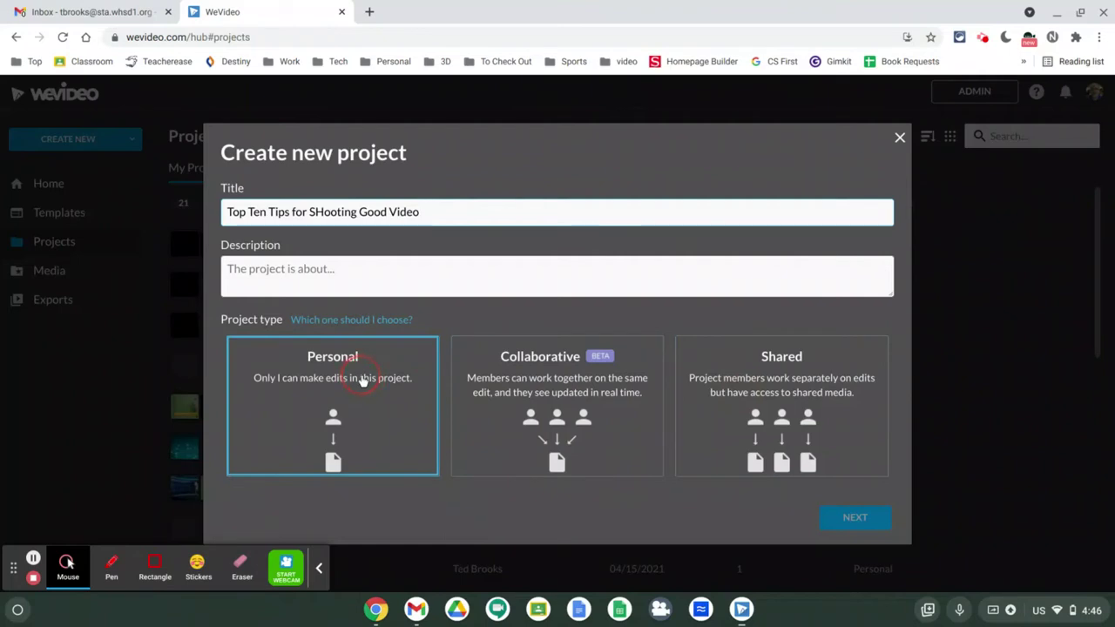
pyautogui.click(856, 520)
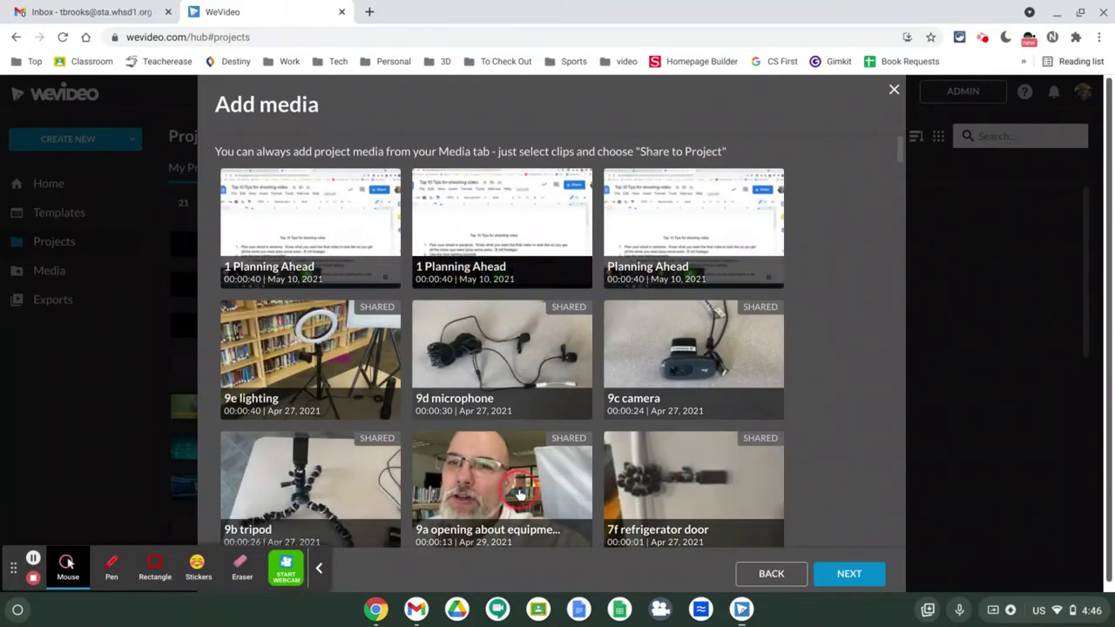
pyautogui.click(850, 575)
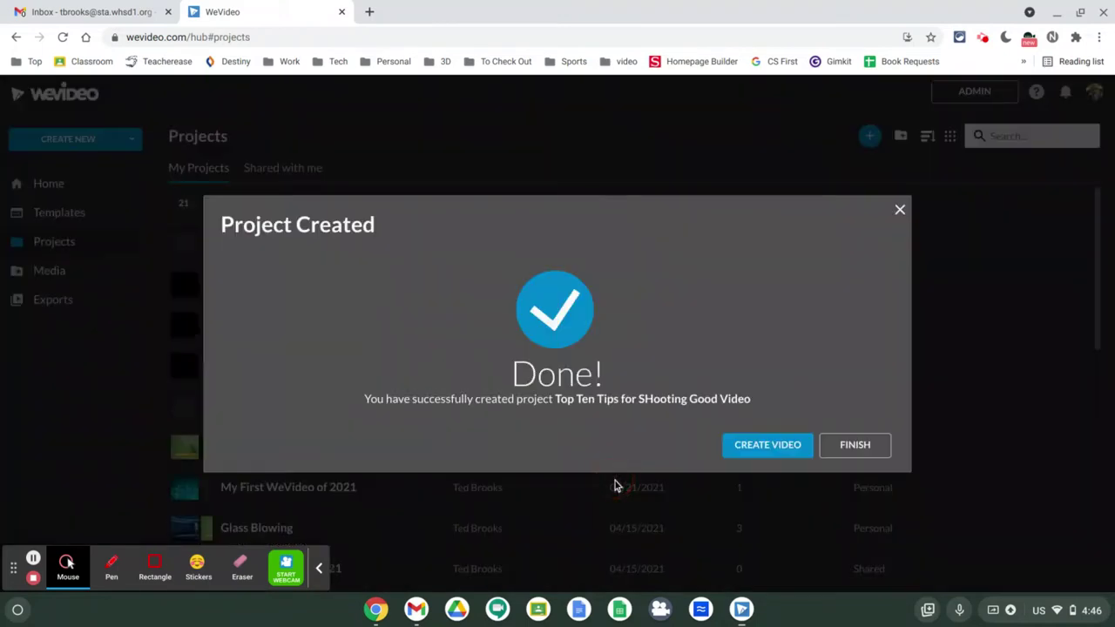
pyautogui.click(762, 452)
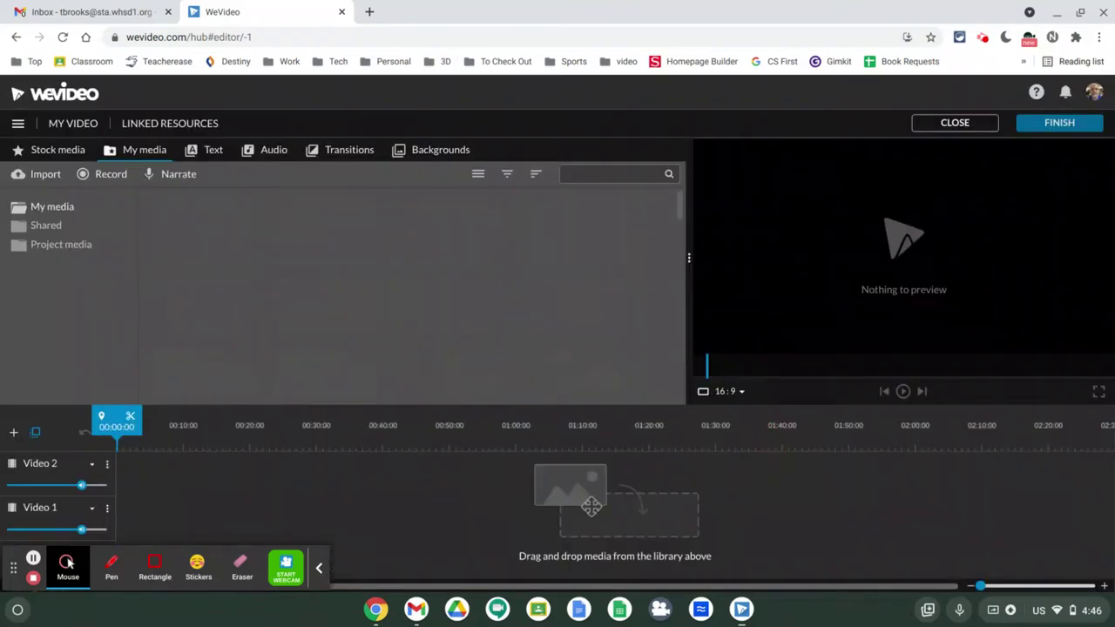
# Replace the default My Video name with 'Top 10 Tips for SHooting Good Video'.
pyautogui.click(290, 303)
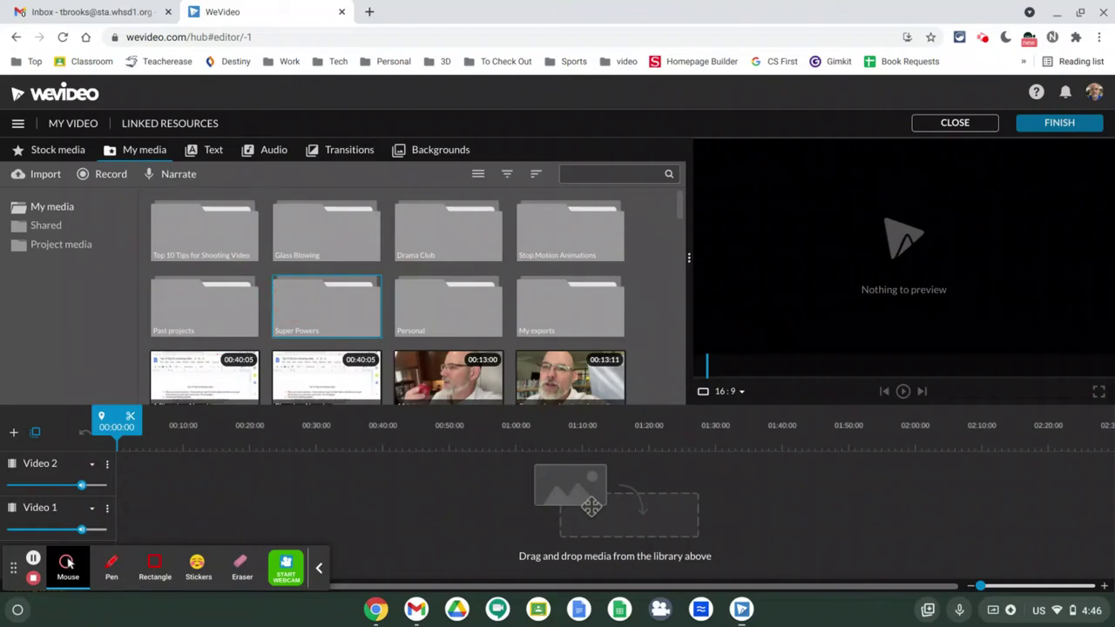
pyautogui.click(81, 124)
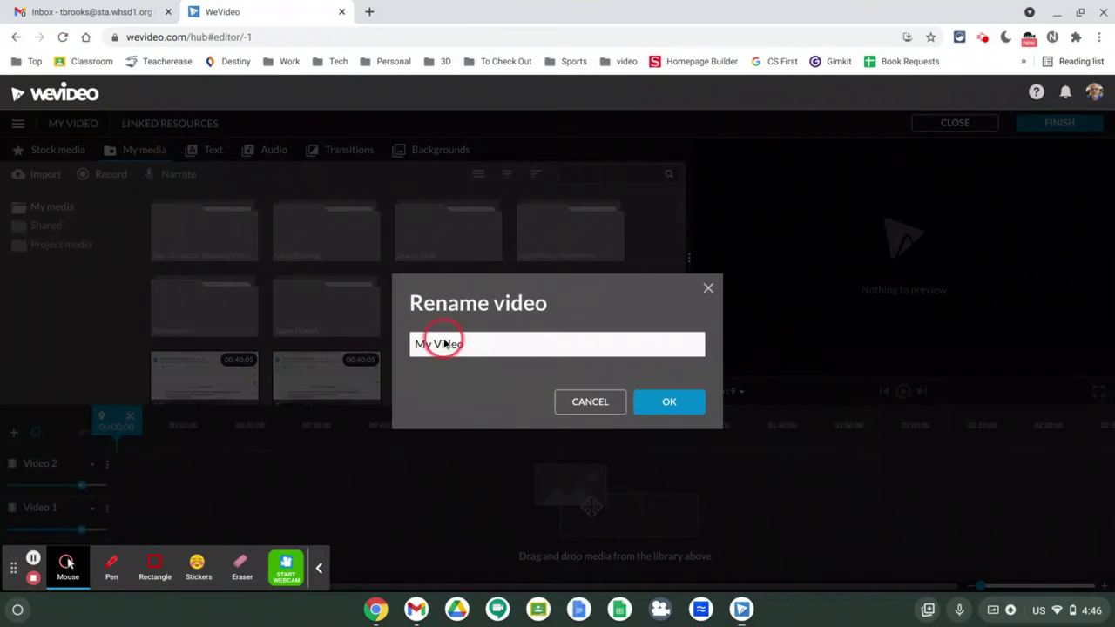
pyautogui.click(473, 344)
pyautogui.press('BackSpace')
pyautogui.press('BackSpace')
pyautogui.press('BackSpace')
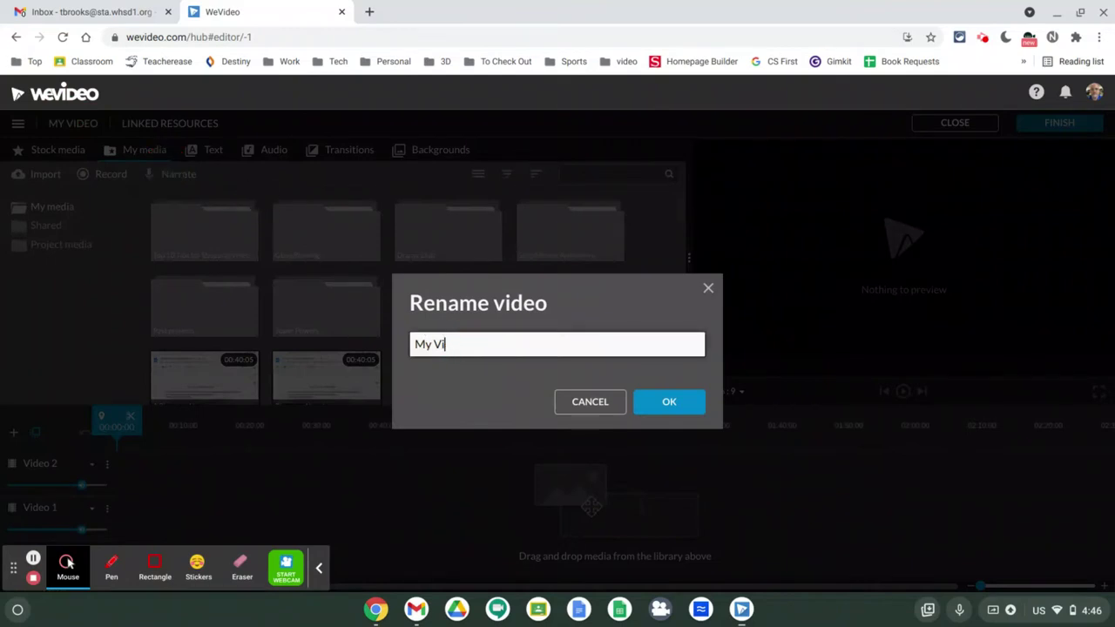
pyautogui.press('BackSpace')
pyautogui.press('BackSpace')
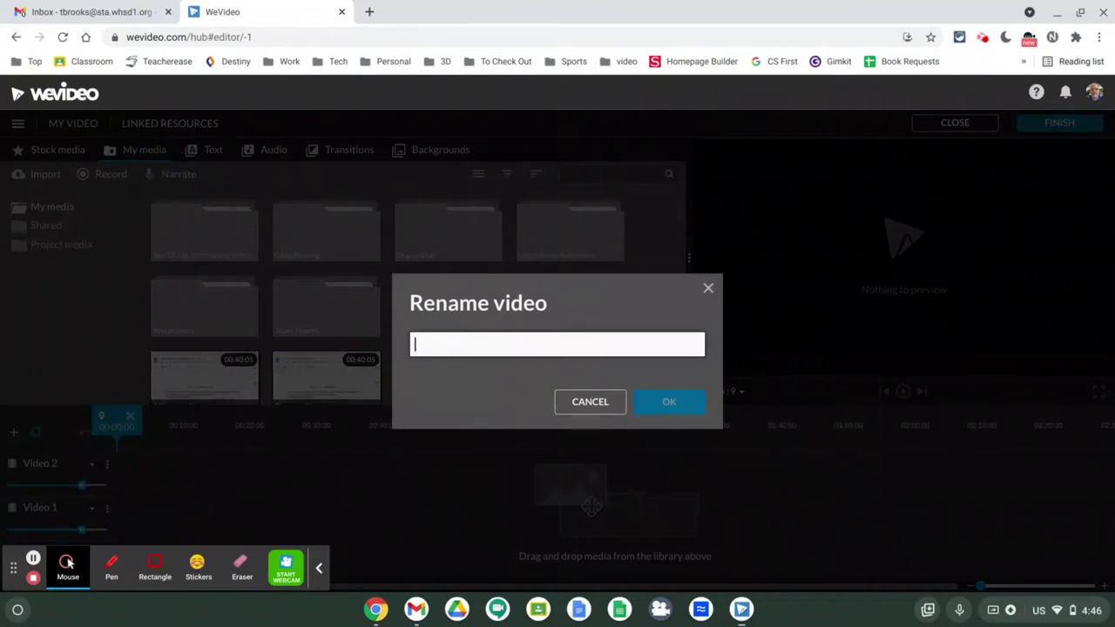
pyautogui.write('Top 10')
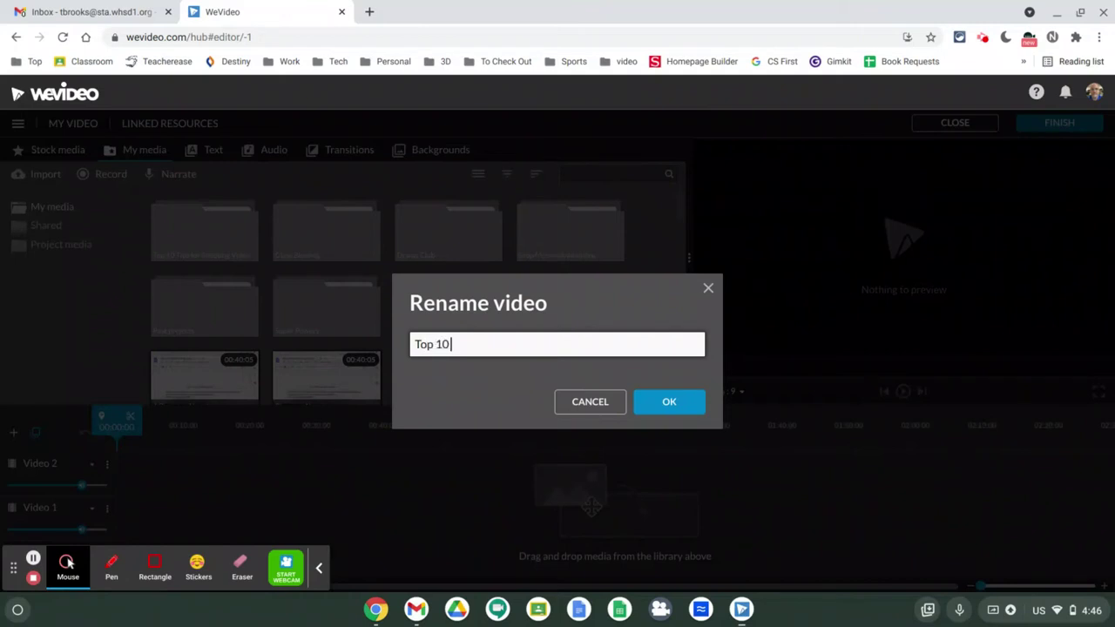
pyautogui.write(' Tips for SHooting Good Video')
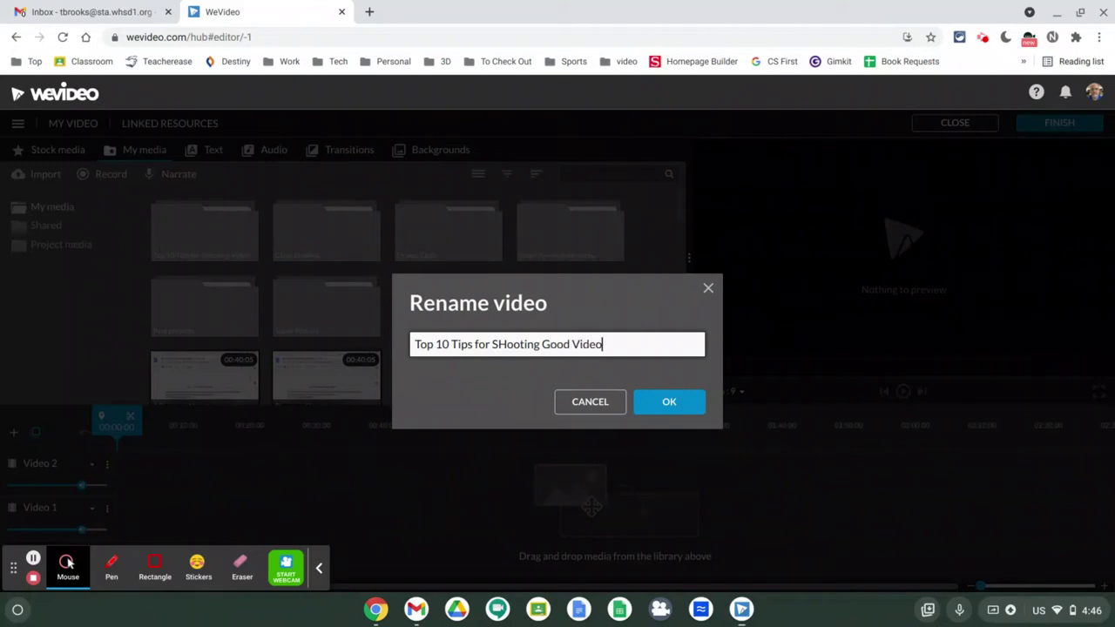
pyautogui.click(669, 402)
pyautogui.click(339, 359)
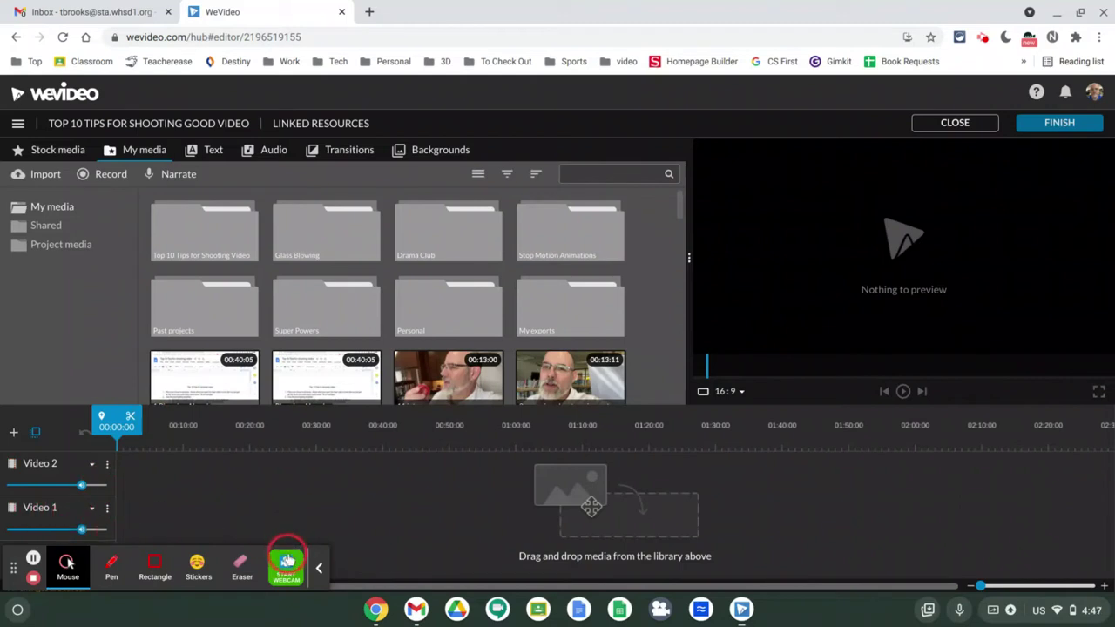
# Rename the Audio 1 track to Music.
pyautogui.click(316, 567)
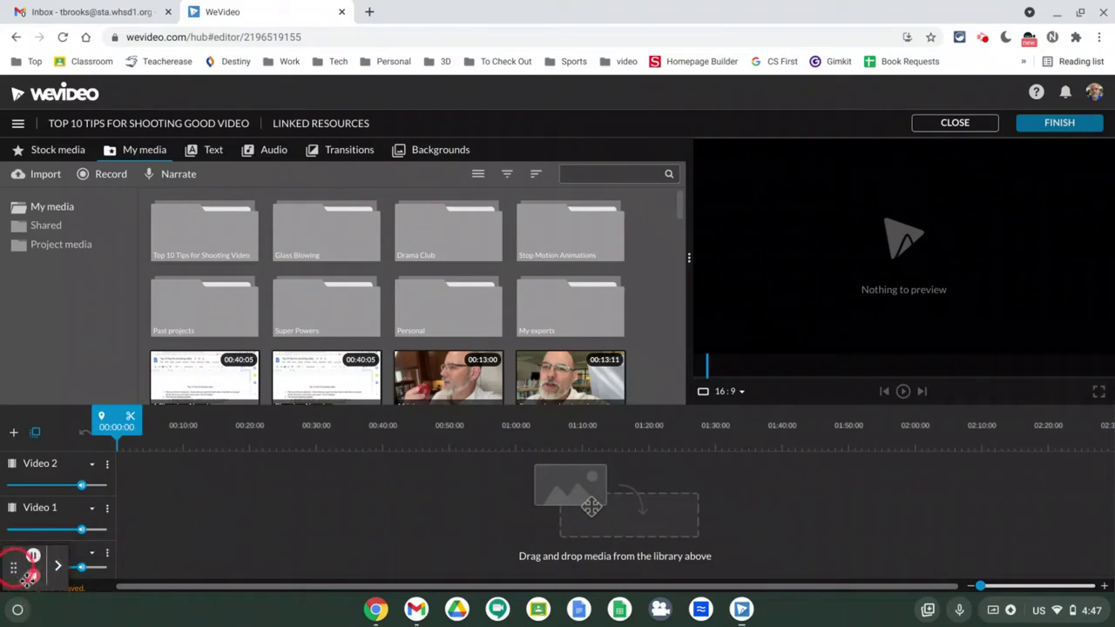
pyautogui.moveTo(13, 568); pyautogui.dragTo(1107, 540)
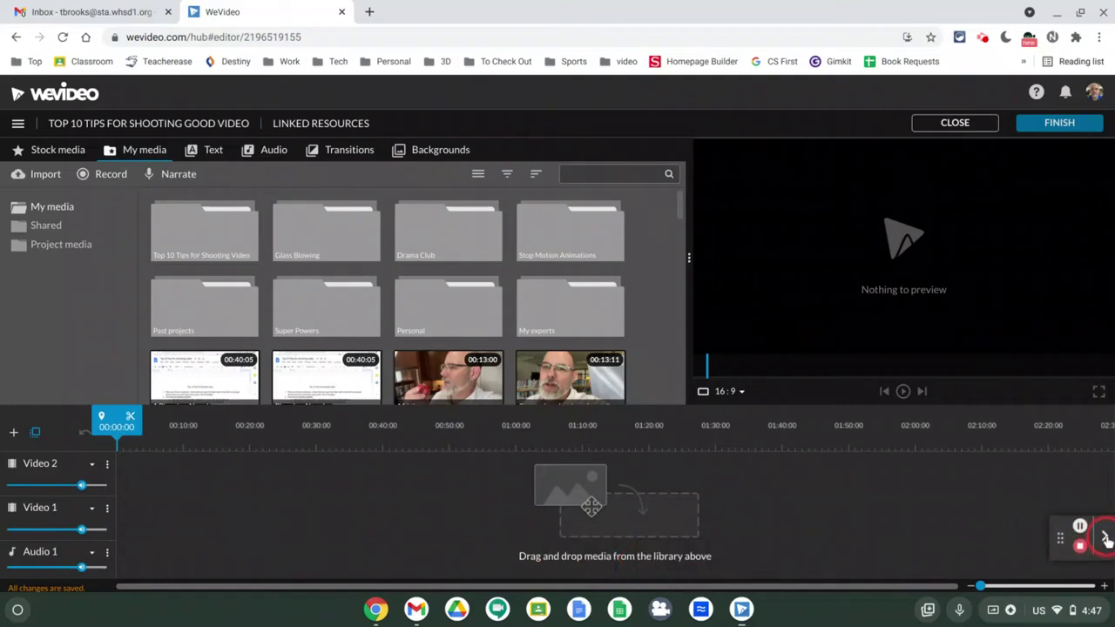
pyautogui.click(37, 549)
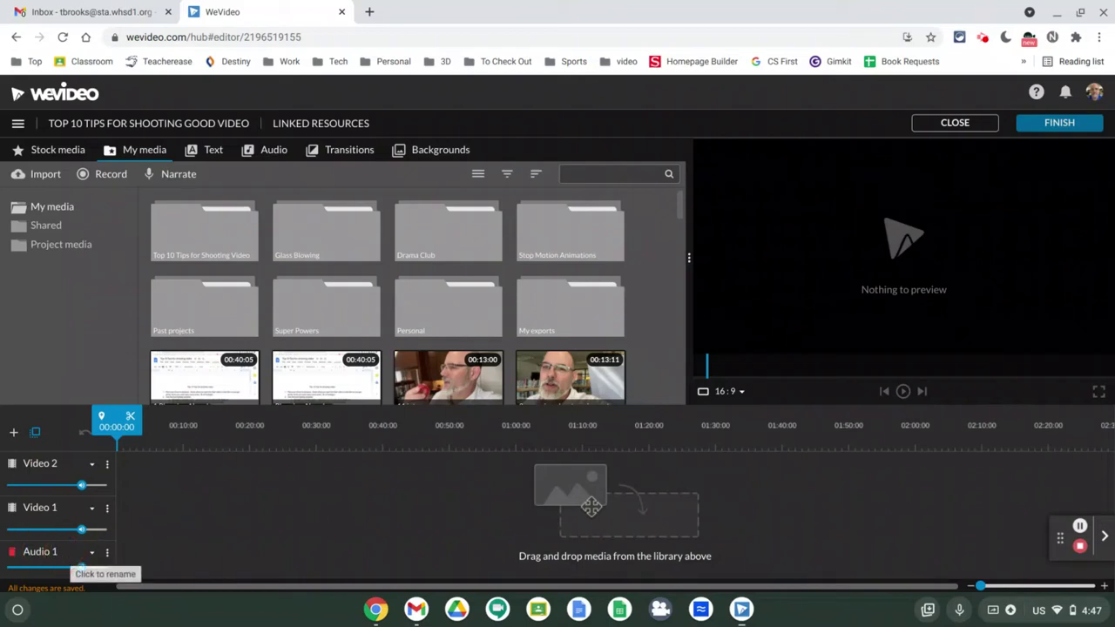
pyautogui.click(26, 559)
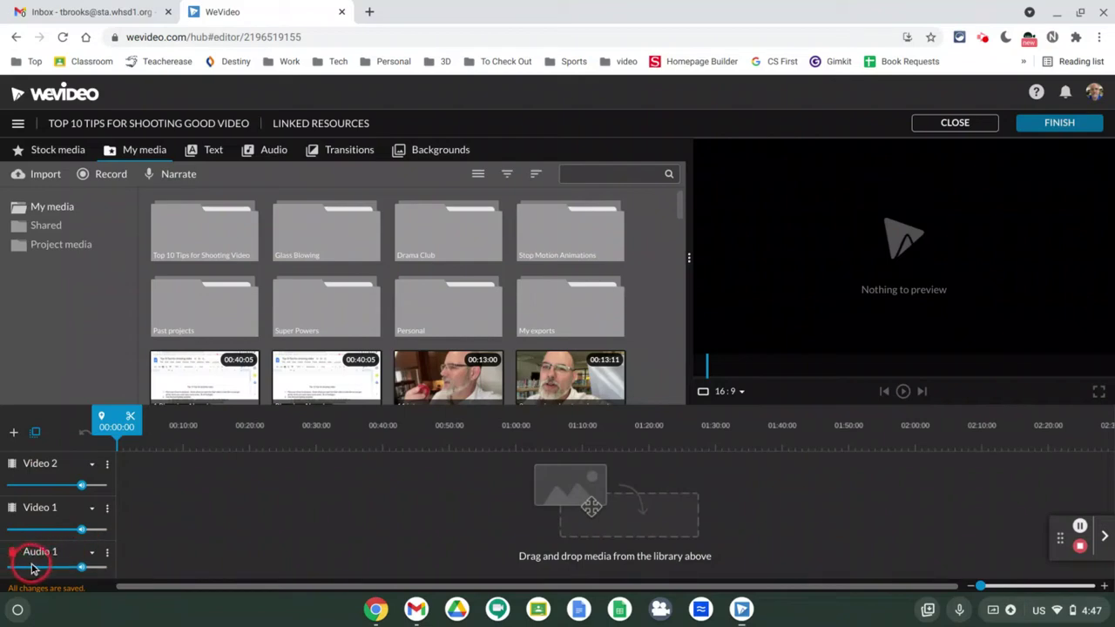
pyautogui.click(33, 539)
pyautogui.click(30, 551)
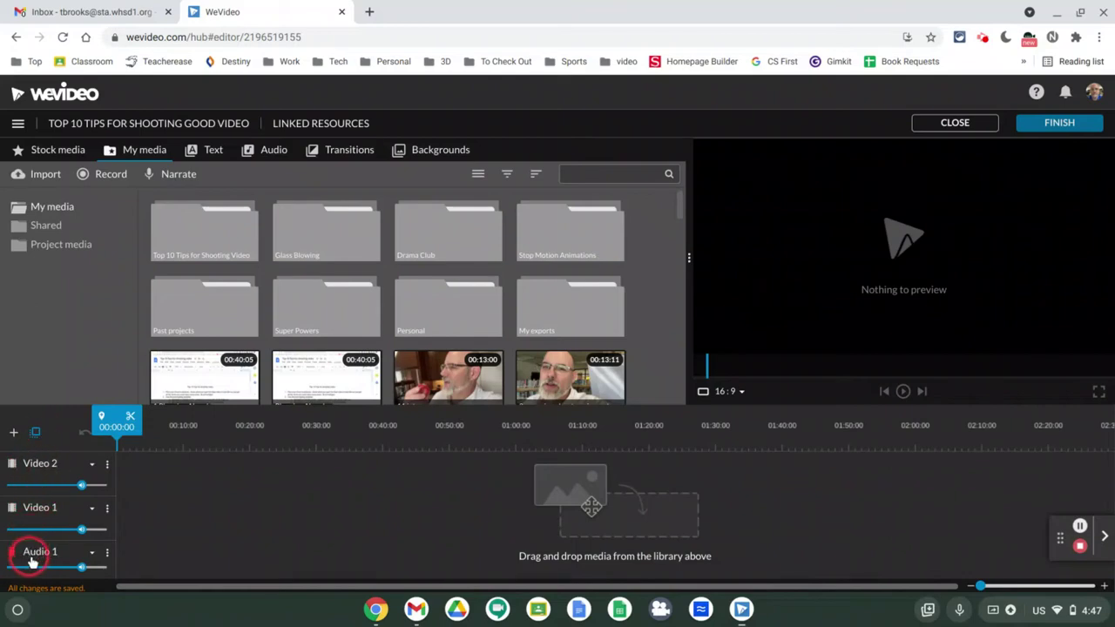
pyautogui.click(35, 501)
pyautogui.click(39, 479)
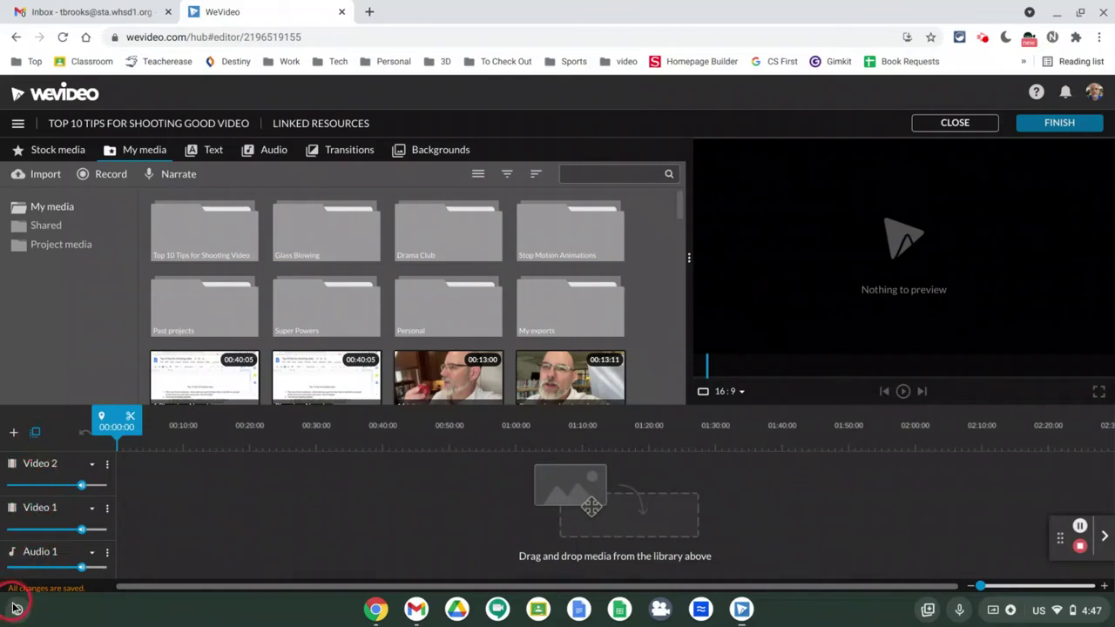
pyautogui.click(39, 556)
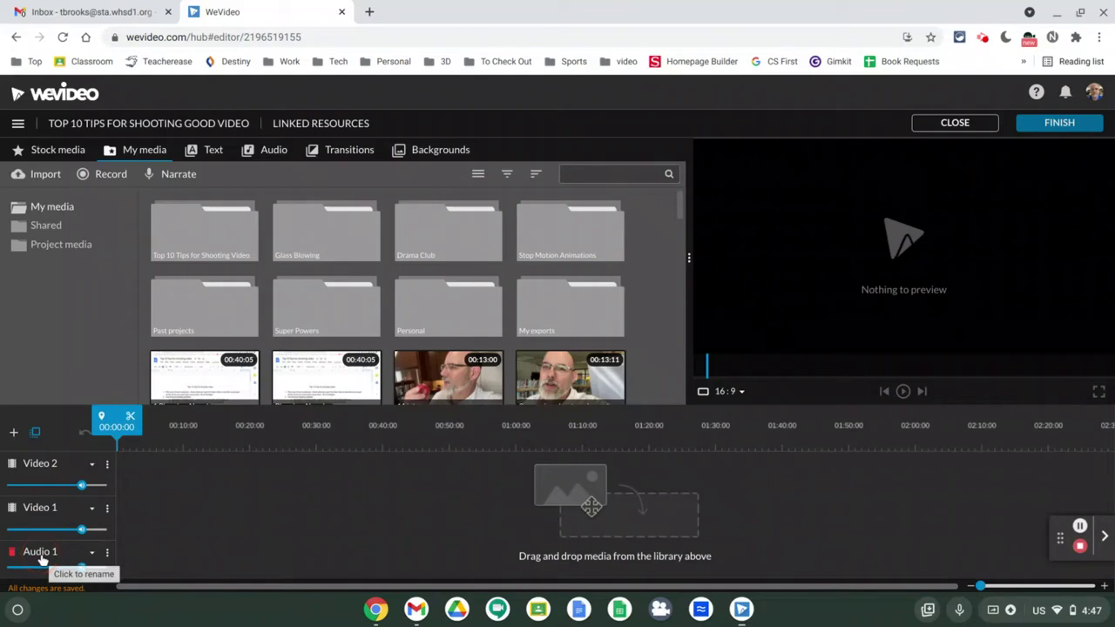
pyautogui.click(63, 551)
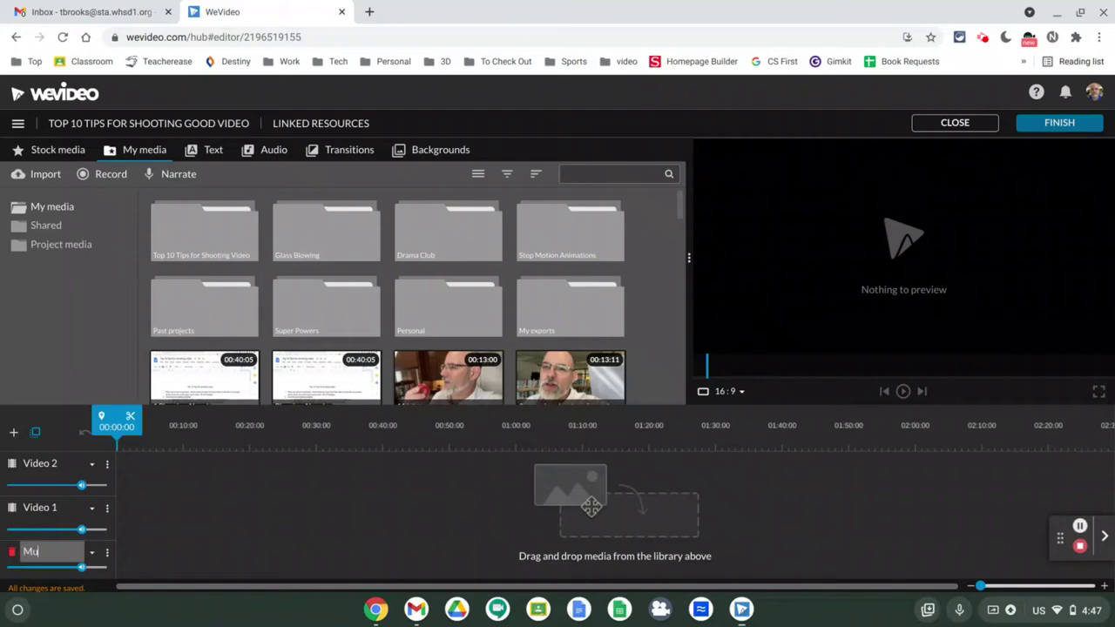
pyautogui.click(51, 512)
# Rename the Video 1 track to Main and the Video 2 track to FX.
pyautogui.click(68, 509)
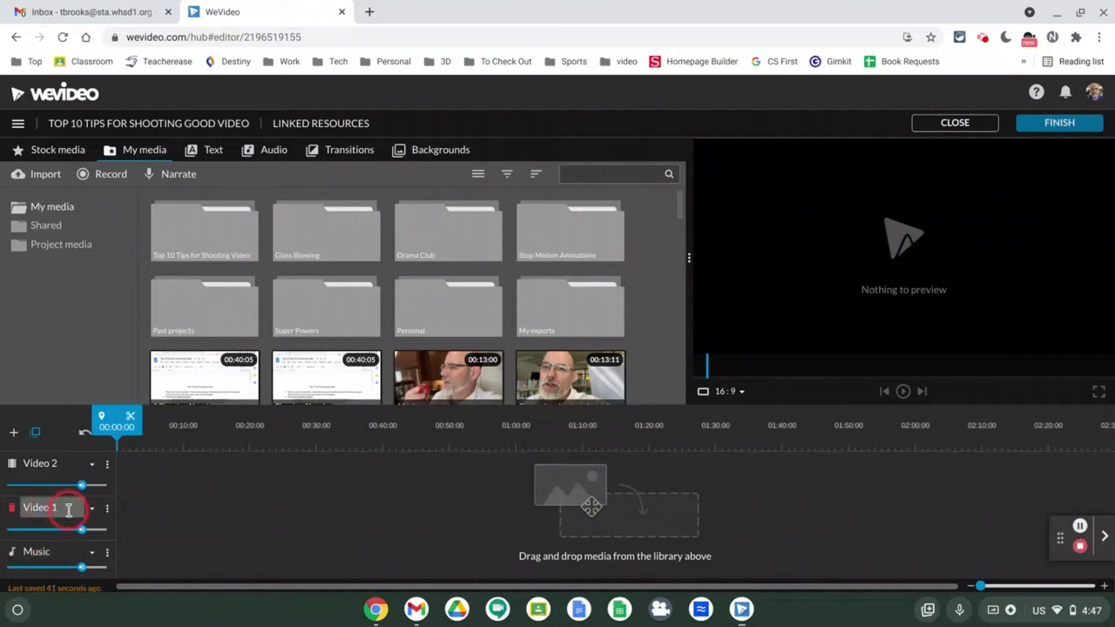
pyautogui.press('BackSpace')
pyautogui.press('BackSpace')
pyautogui.press('BackSpace')
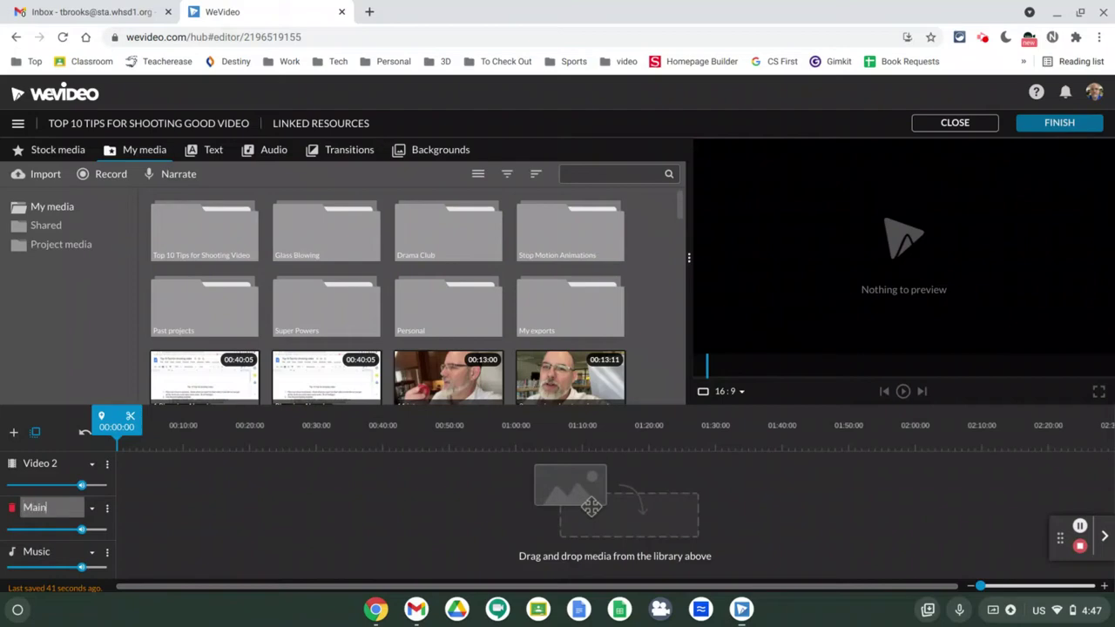
pyautogui.click(43, 475)
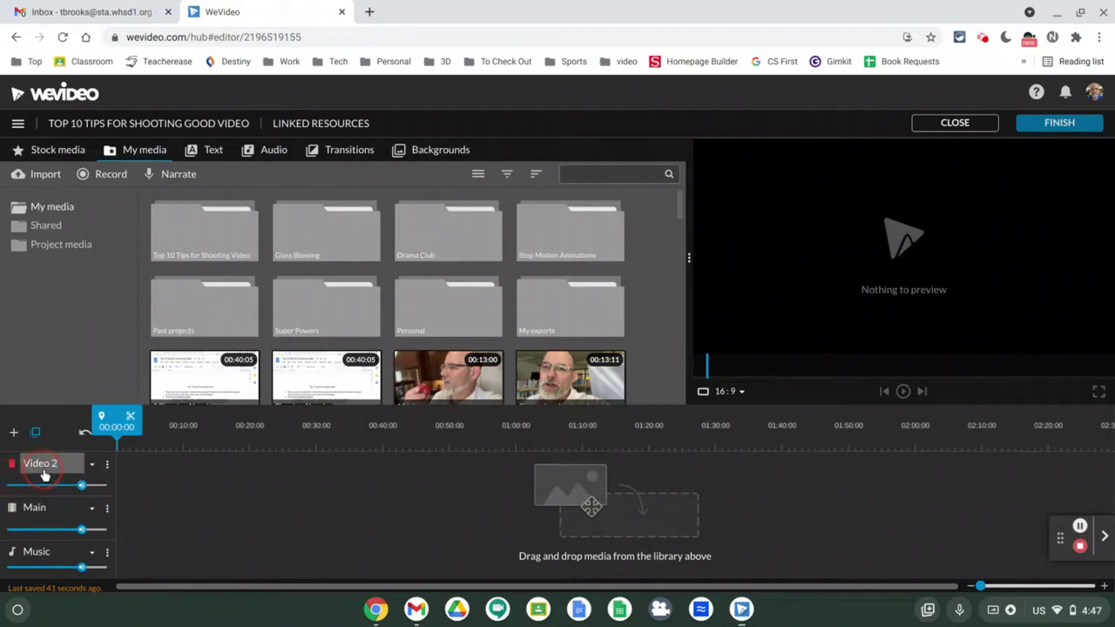
pyautogui.click(48, 469)
pyautogui.press('BackSpace')
pyautogui.press('BackSpace')
pyautogui.press('BackSpace')
pyautogui.press('BackSpace')
pyautogui.press('BackSpace')
pyautogui.click(14, 435)
pyautogui.click(27, 455)
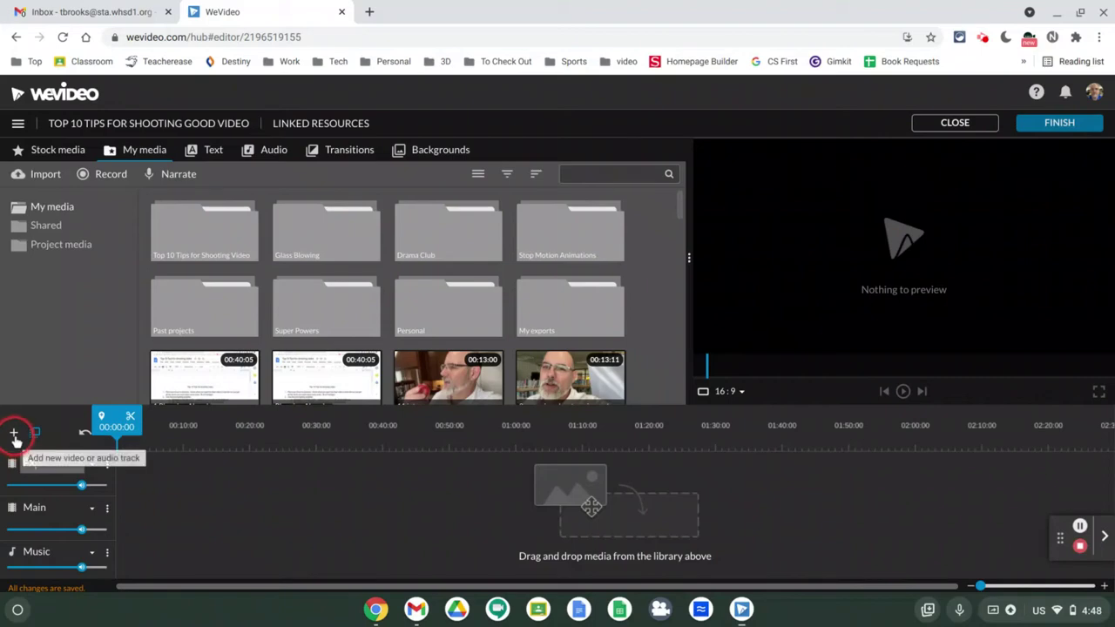
# Add a video track named Titles at the top of the timeline, above FX.
pyautogui.click(14, 433)
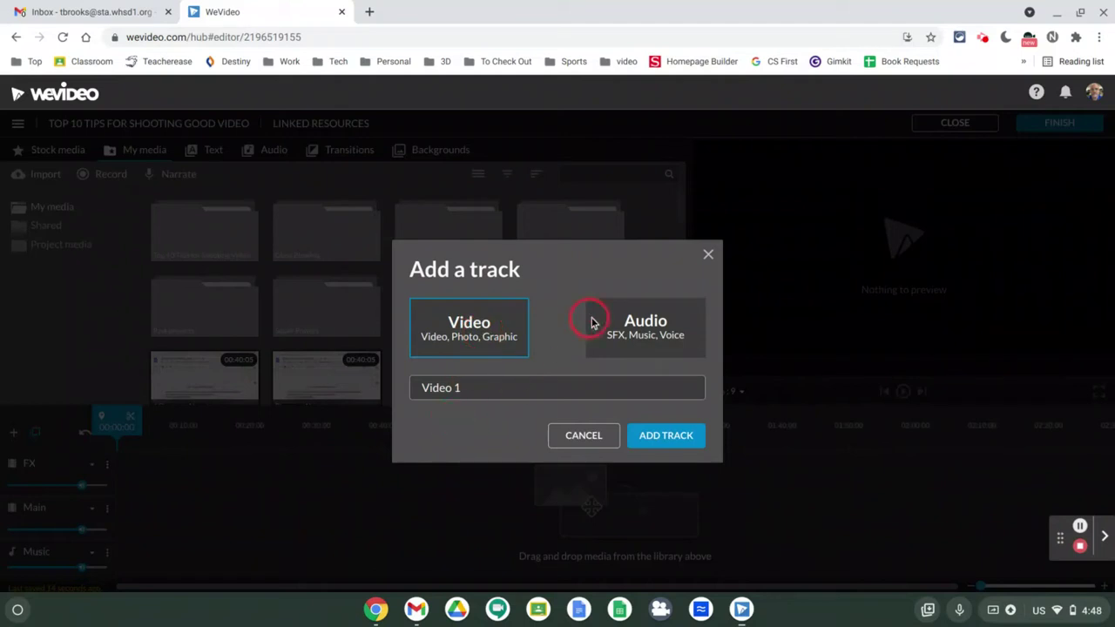
pyautogui.click(494, 391)
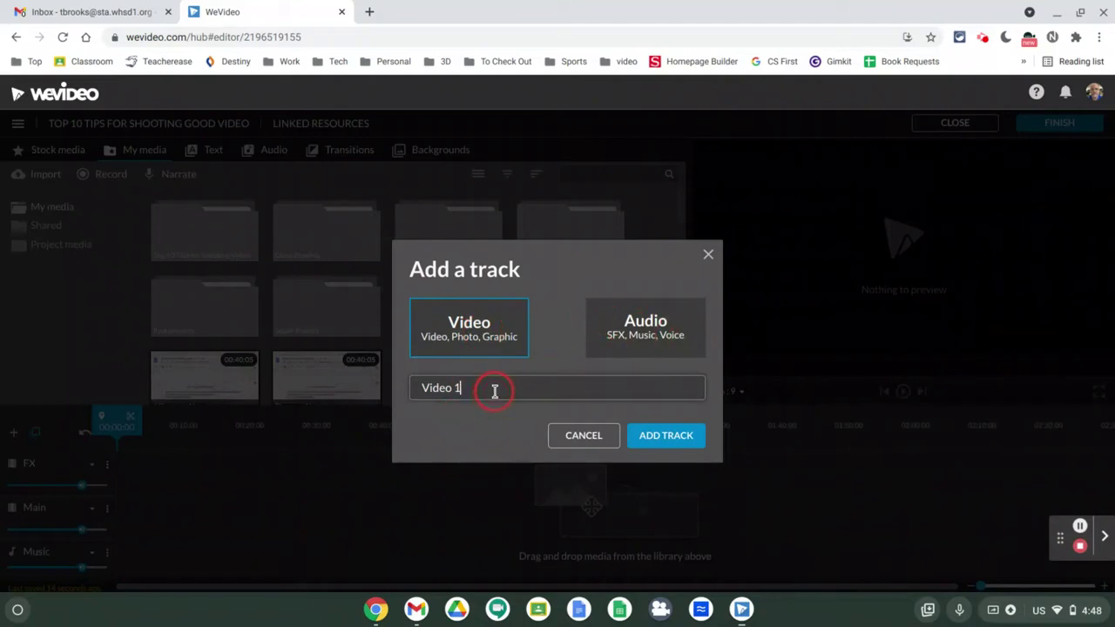
pyautogui.press('BackSpace')
pyautogui.press('BackSpace')
pyautogui.press('BackSpace')
pyautogui.press('BackSpace')
pyautogui.press('BackSpace')
pyautogui.press('BackSpace')
pyautogui.press('BackSpace')
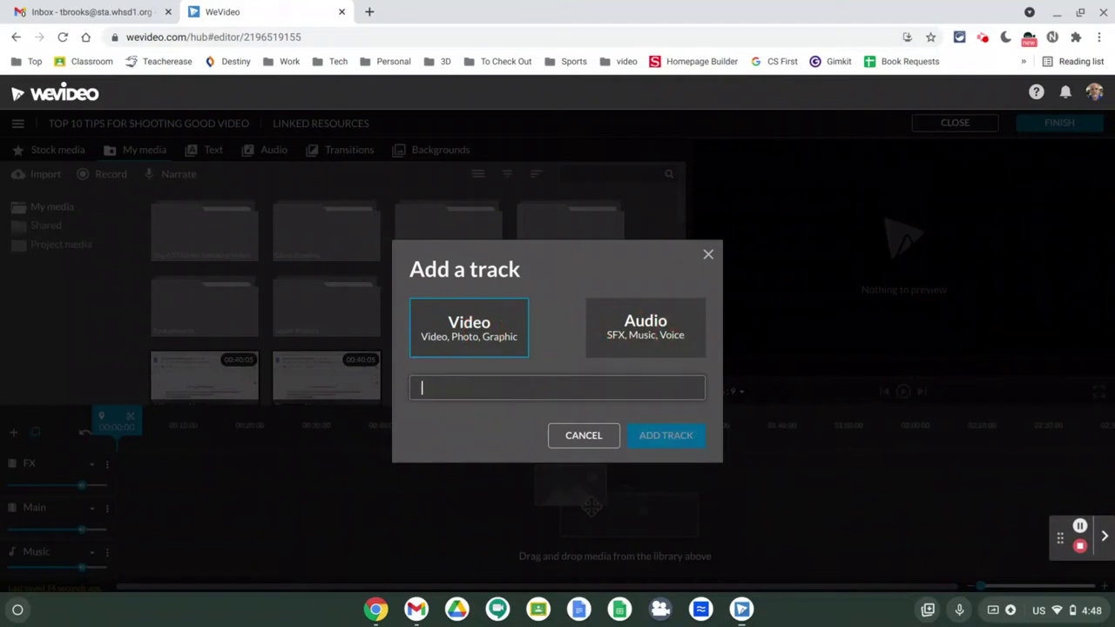
pyautogui.write('Titles')
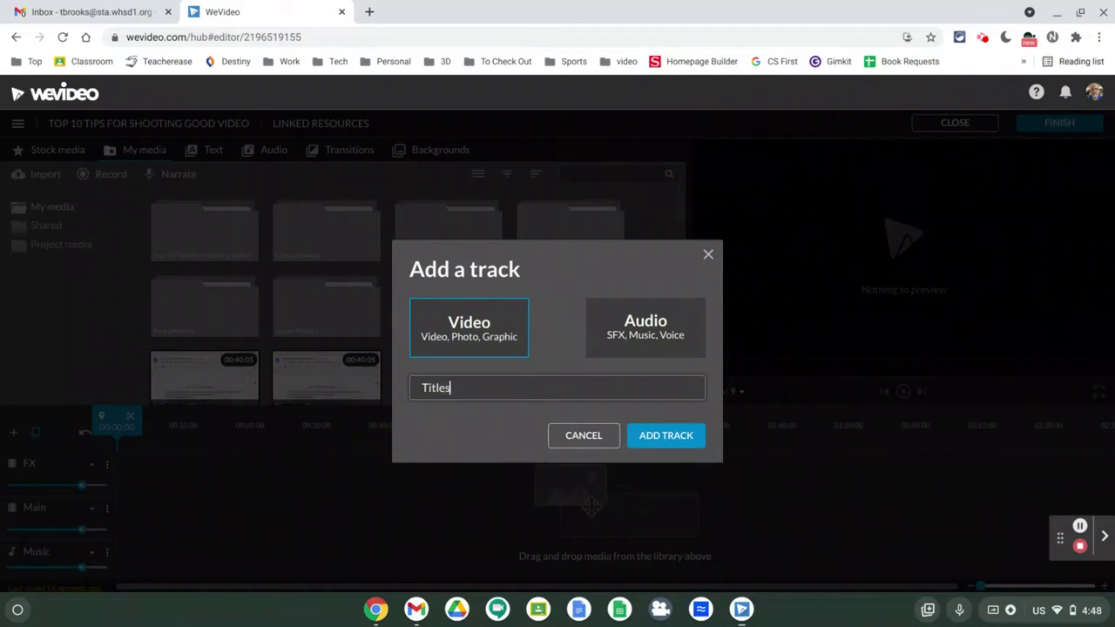
pyautogui.click(673, 440)
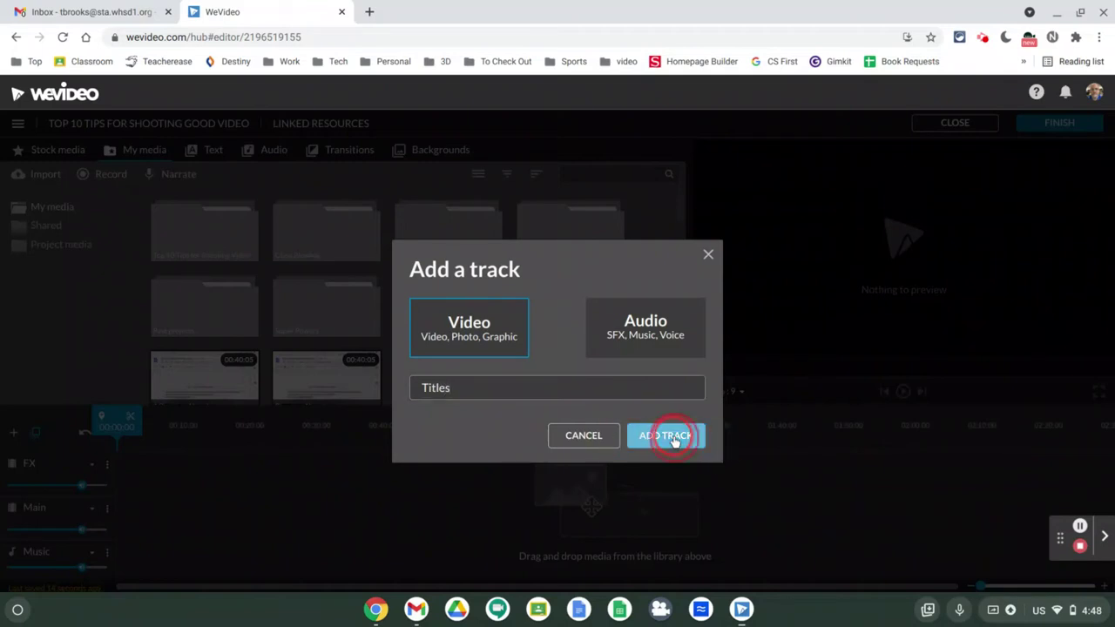
pyautogui.click(240, 565)
pyautogui.click(12, 494)
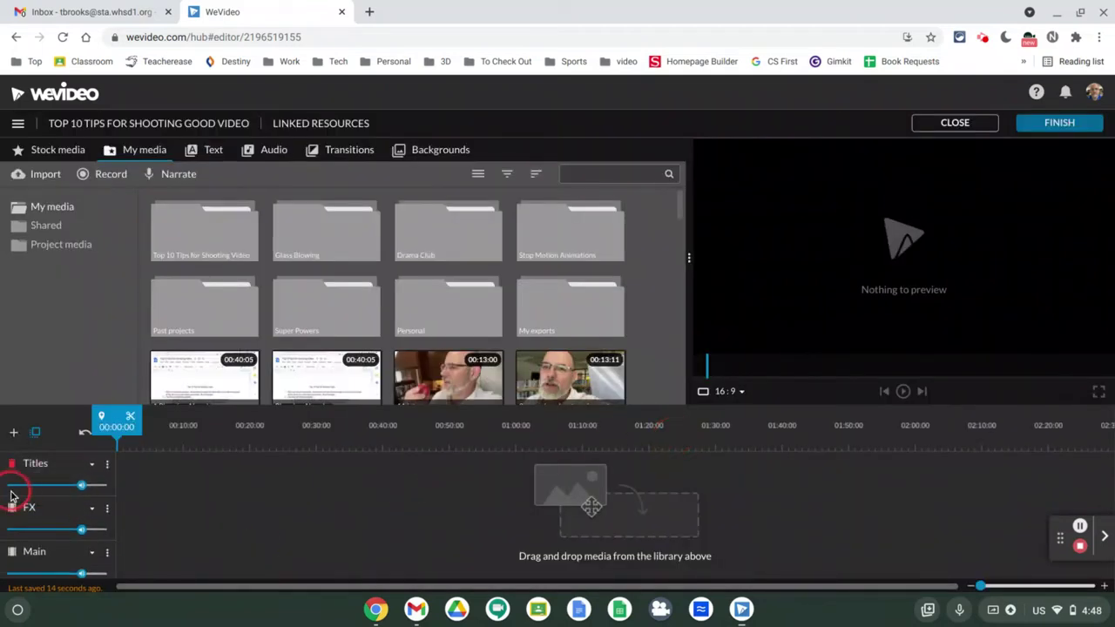
pyautogui.scroll(-1, 12, 496)
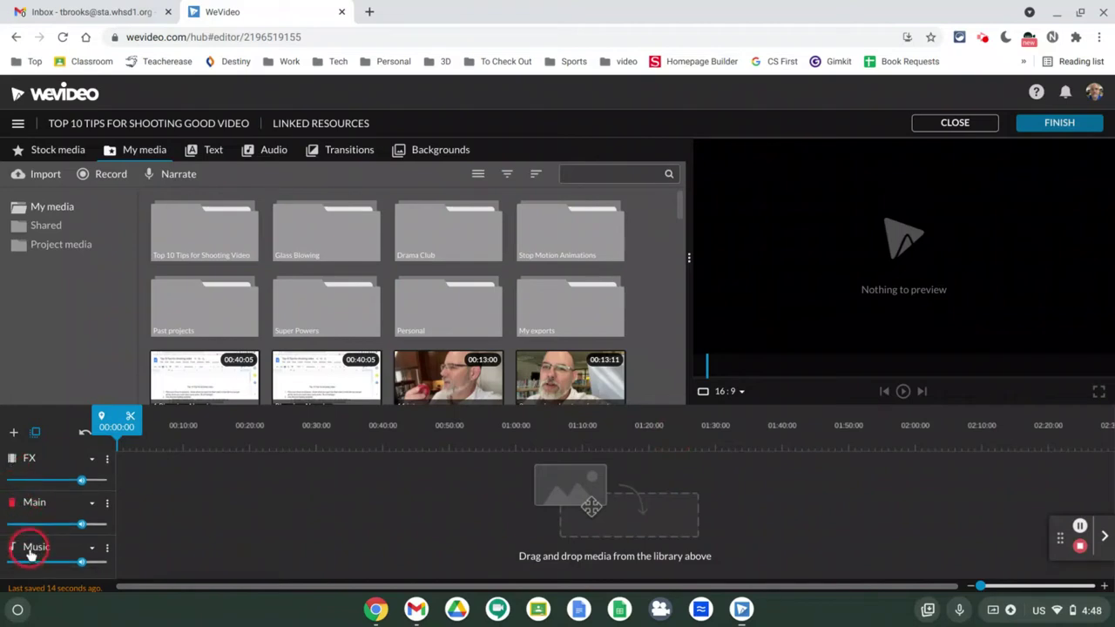
pyautogui.scroll(1, 45, 514)
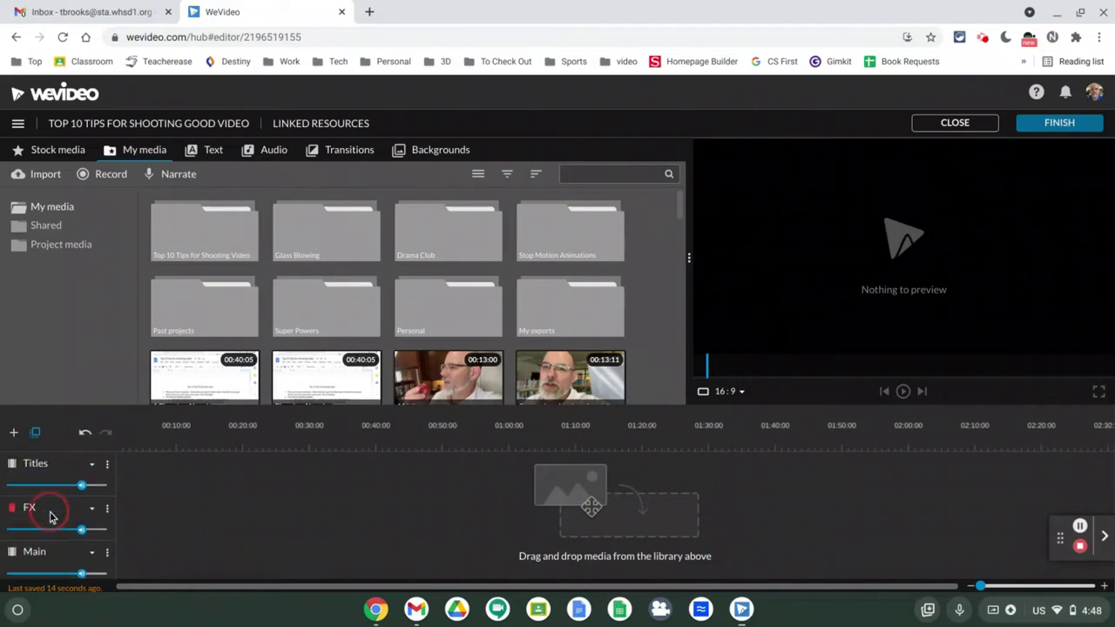
pyautogui.click(72, 475)
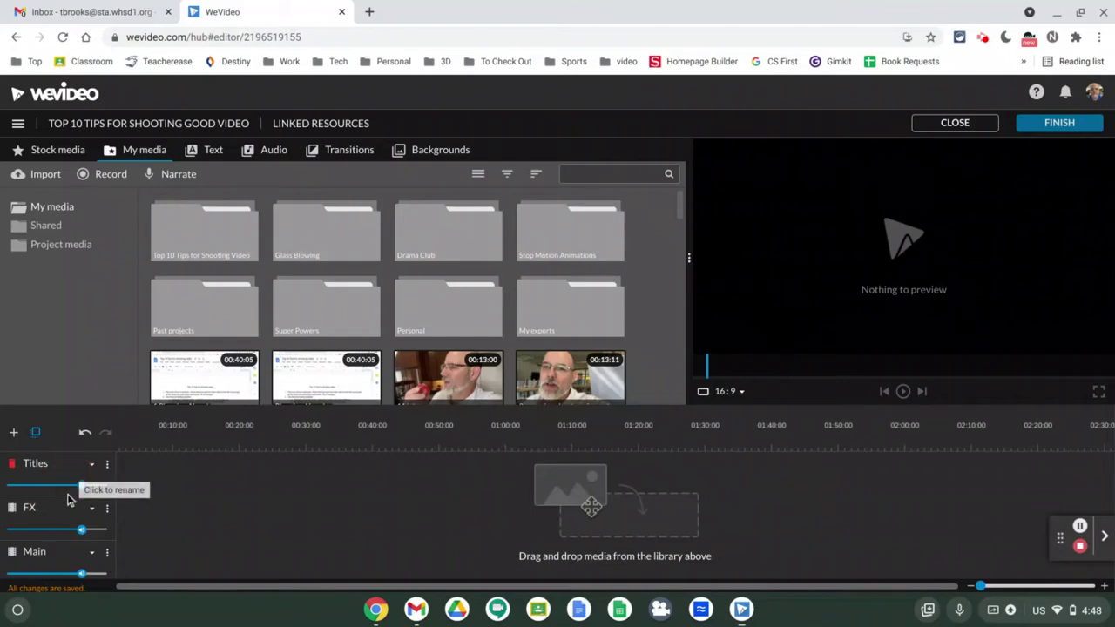
pyautogui.click(154, 518)
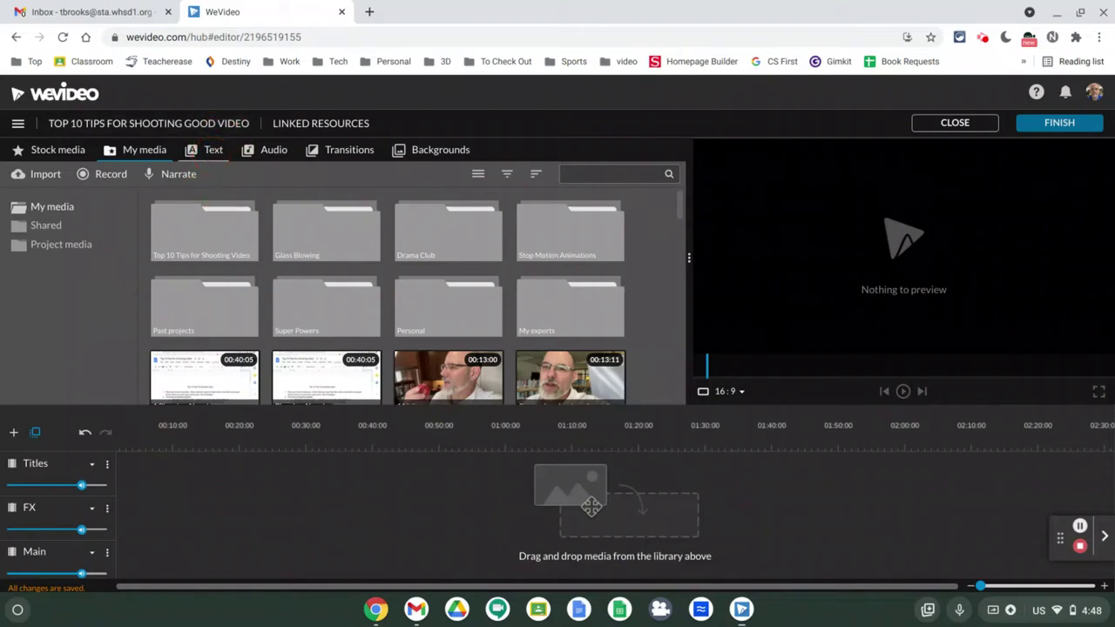
# Drag the Slide left - Title text template to the very start of the Titles track.
pyautogui.click(209, 150)
pyautogui.click(211, 154)
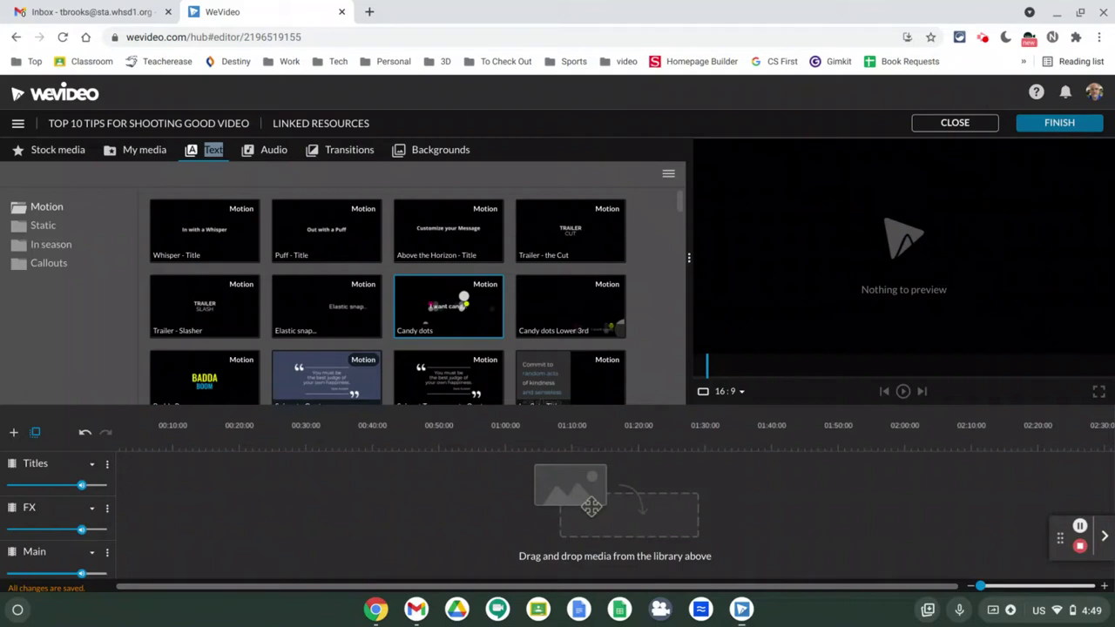
pyautogui.click(418, 300)
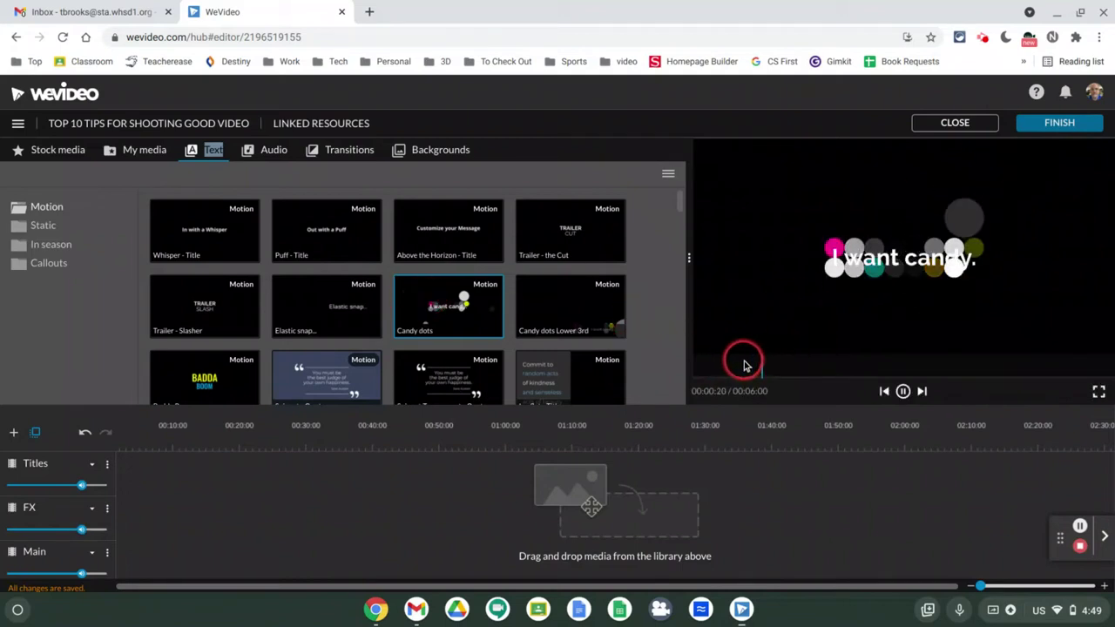
pyautogui.scroll(-2, 294, 329)
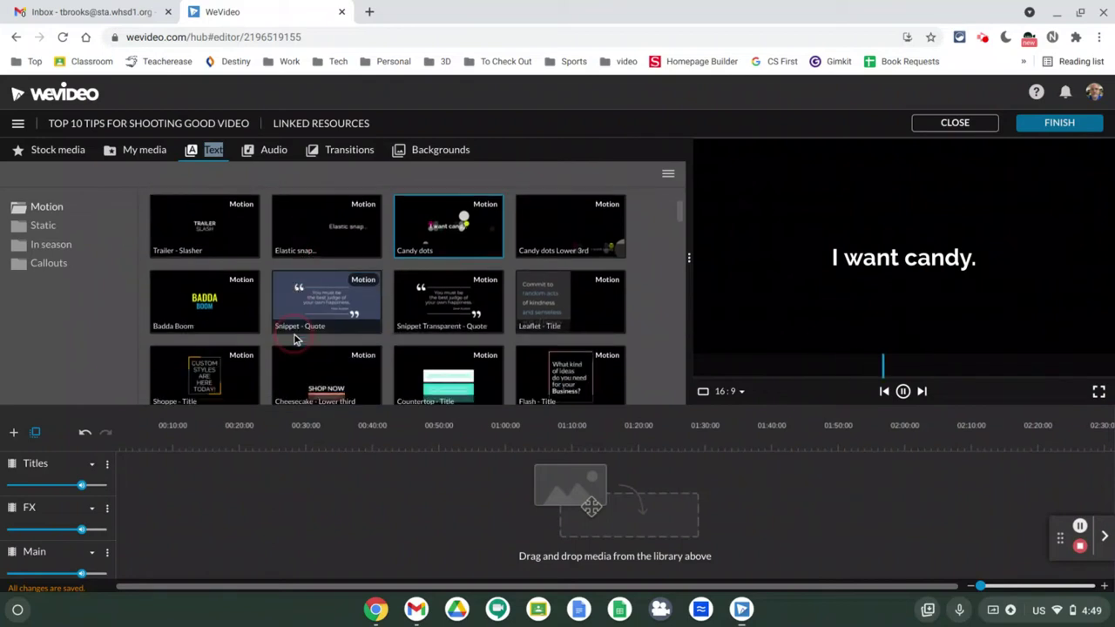
pyautogui.scroll(-1, 473, 279)
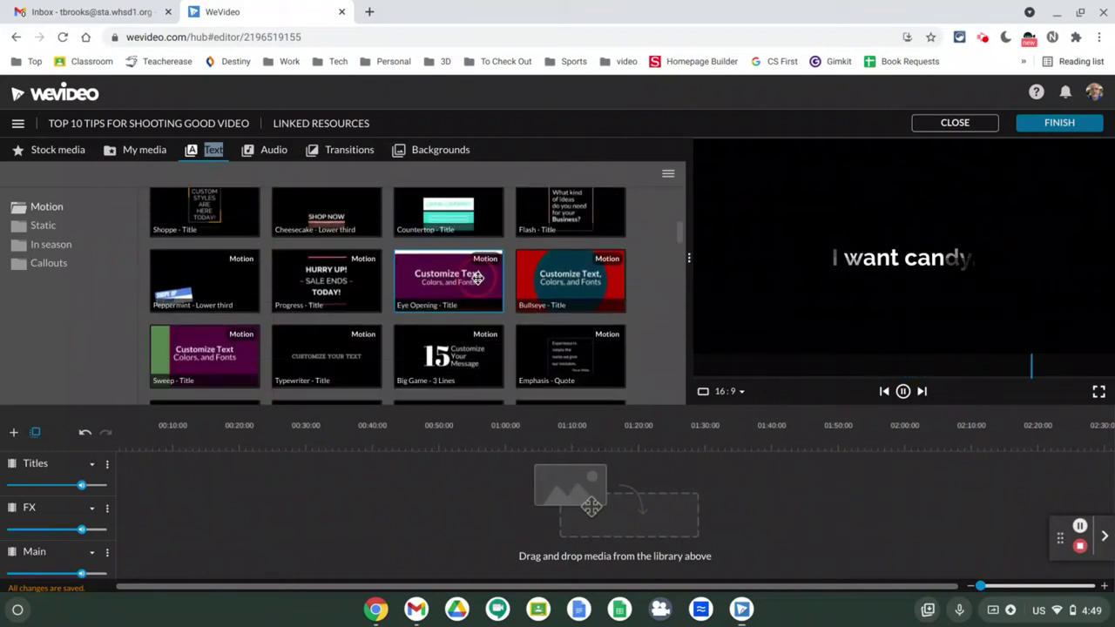
pyautogui.scroll(-4, 321, 327)
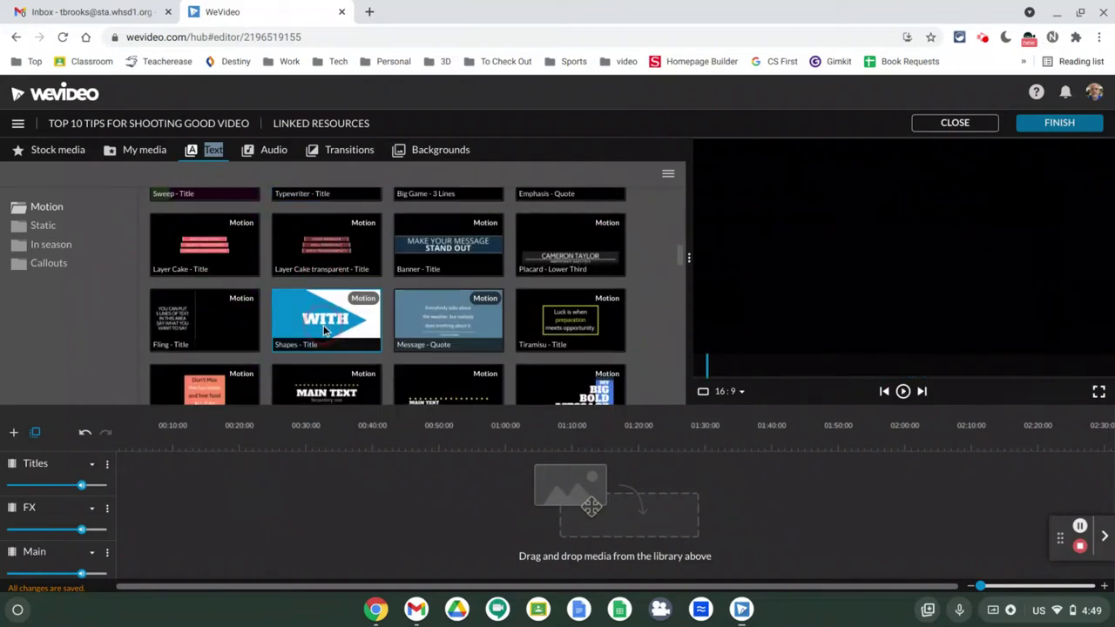
pyautogui.scroll(-1, 322, 331)
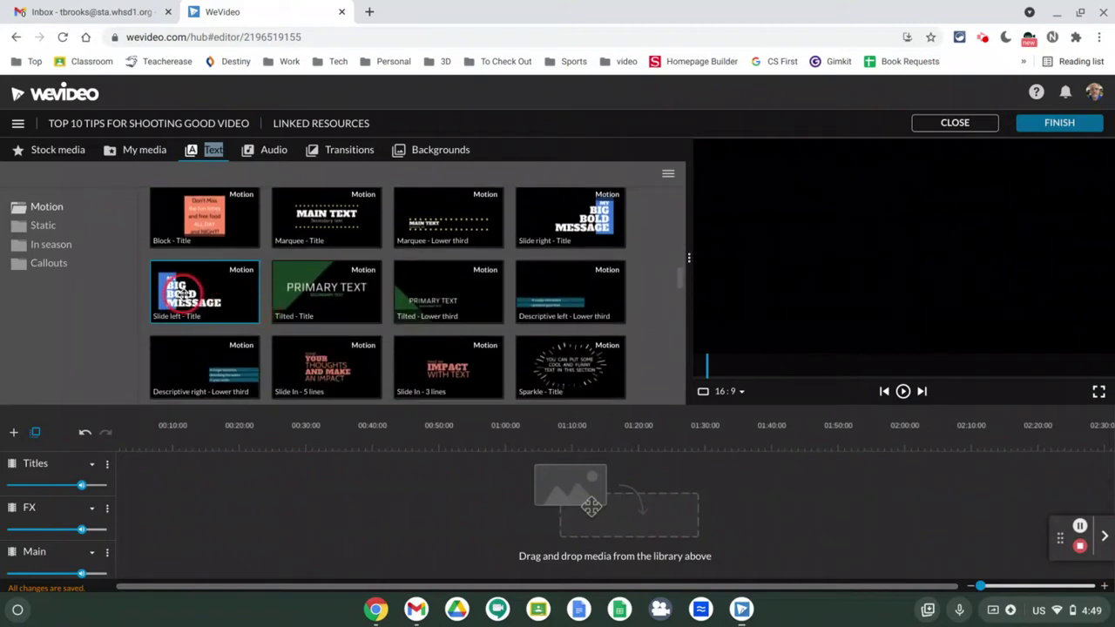
pyautogui.click(98, 596)
pyautogui.moveTo(99, 595); pyautogui.dragTo(138, 491)
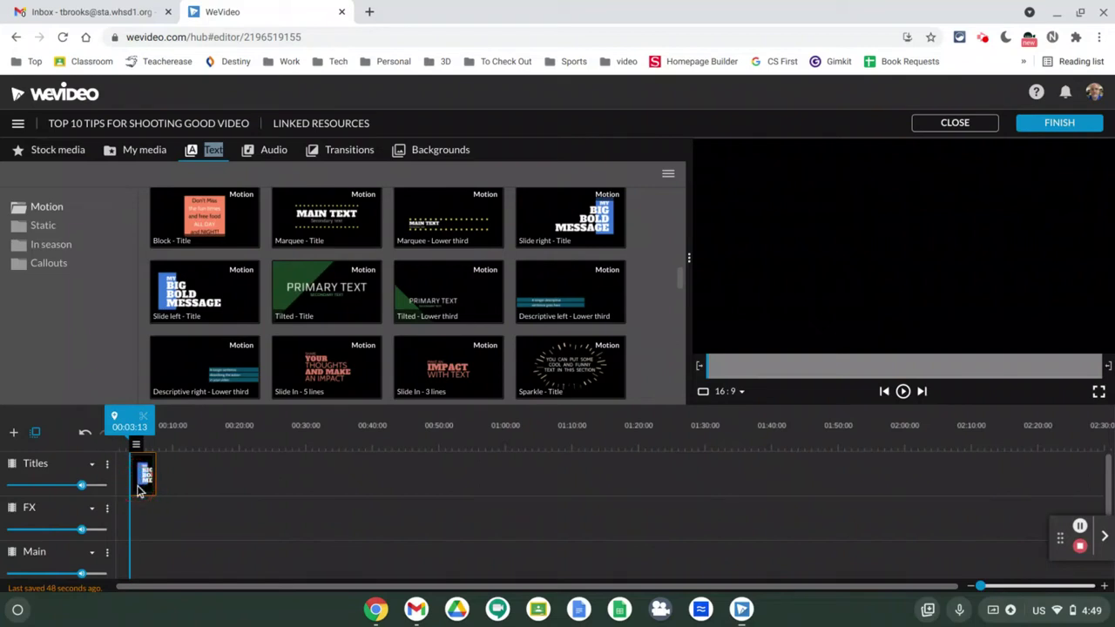
pyautogui.moveTo(142, 486)
pyautogui.mouseDown()
pyautogui.moveTo(194, 458)
pyautogui.moveTo(214, 288)
pyautogui.moveTo(540, 262)
pyautogui.moveTo(416, 359)
pyautogui.moveTo(445, 253)
pyautogui.moveTo(99, 491)
pyautogui.moveTo(146, 488)
pyautogui.mouseUp()
pyautogui.moveTo(159, 481); pyautogui.dragTo(162, 432)
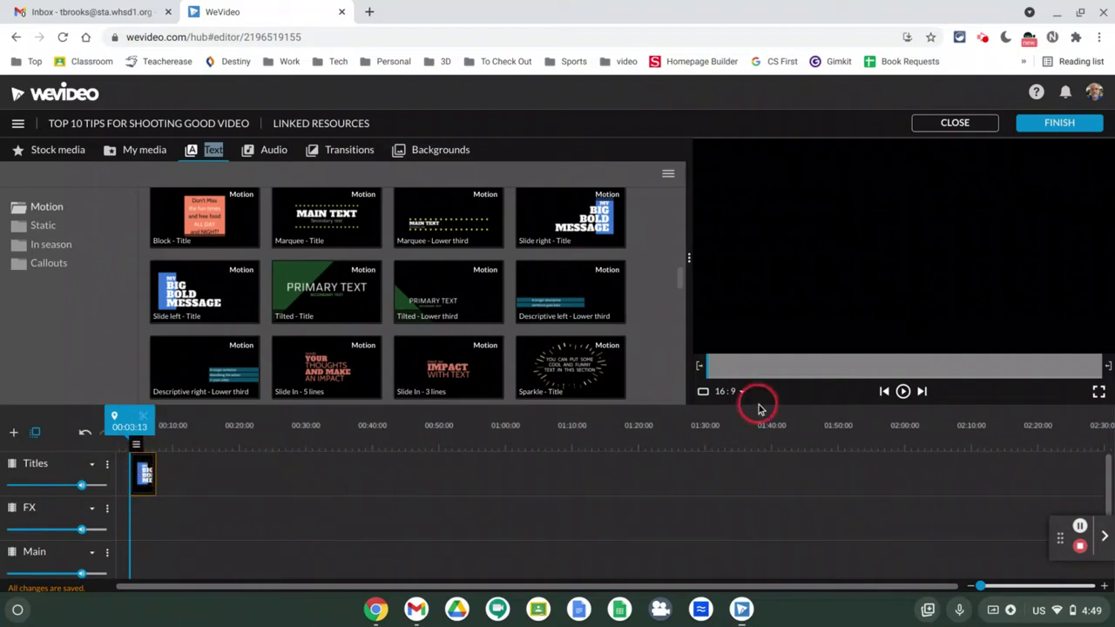
# Play the opening title to watch its 'My Big Bold Message' animation, then select the clip.
pyautogui.click(903, 391)
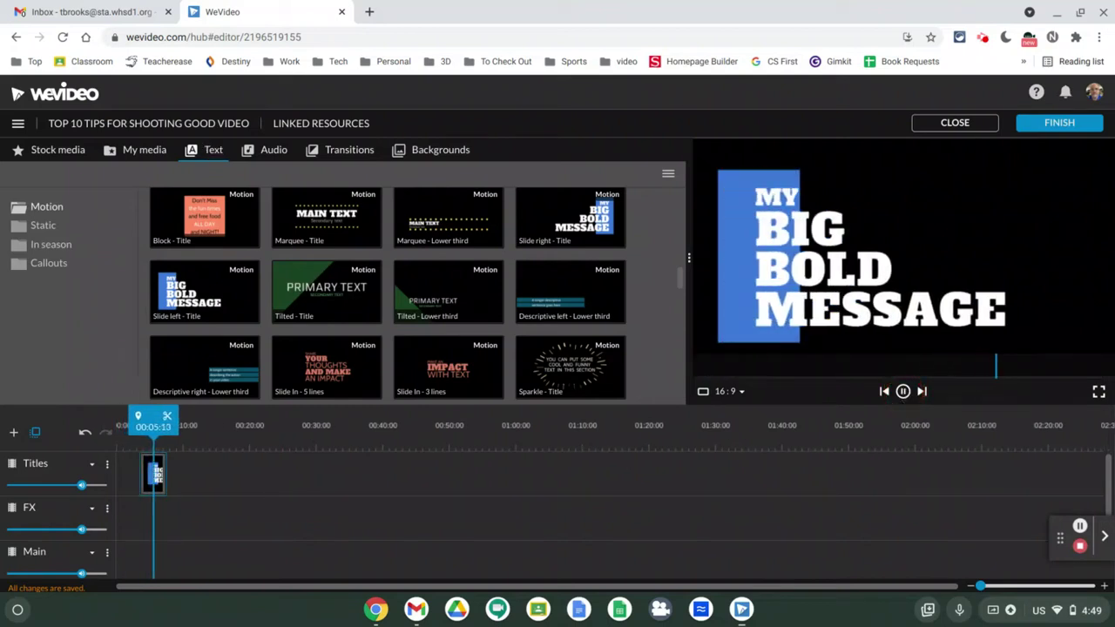
pyautogui.click(903, 393)
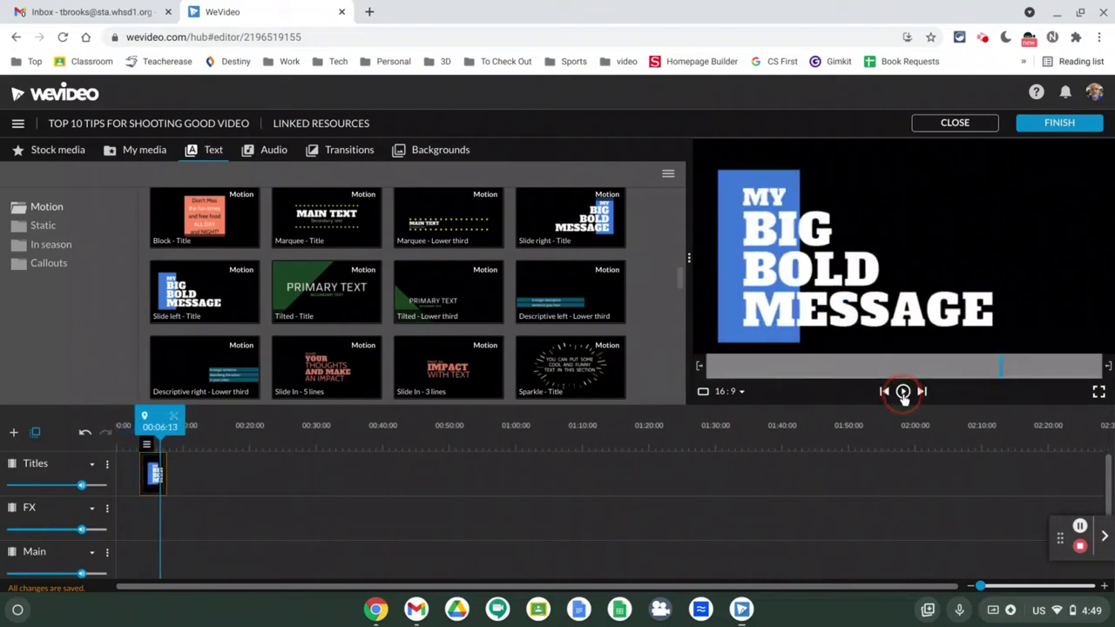
pyautogui.click(152, 477)
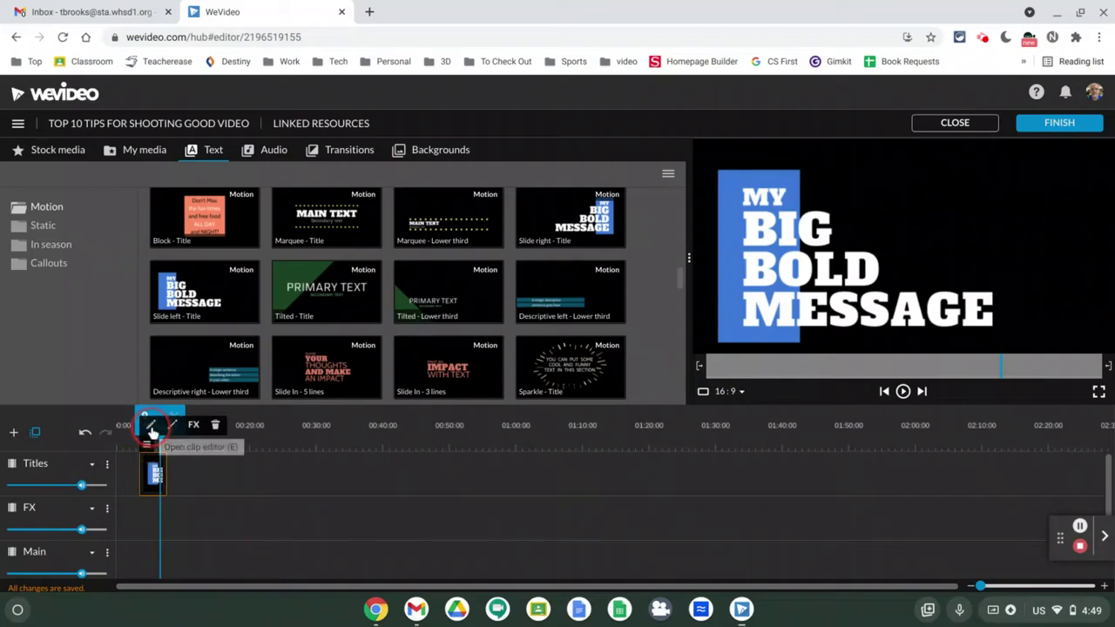
# Replace the title's four lines with Top, Ten Tips, for Shooting and Good Video.
pyautogui.click(152, 427)
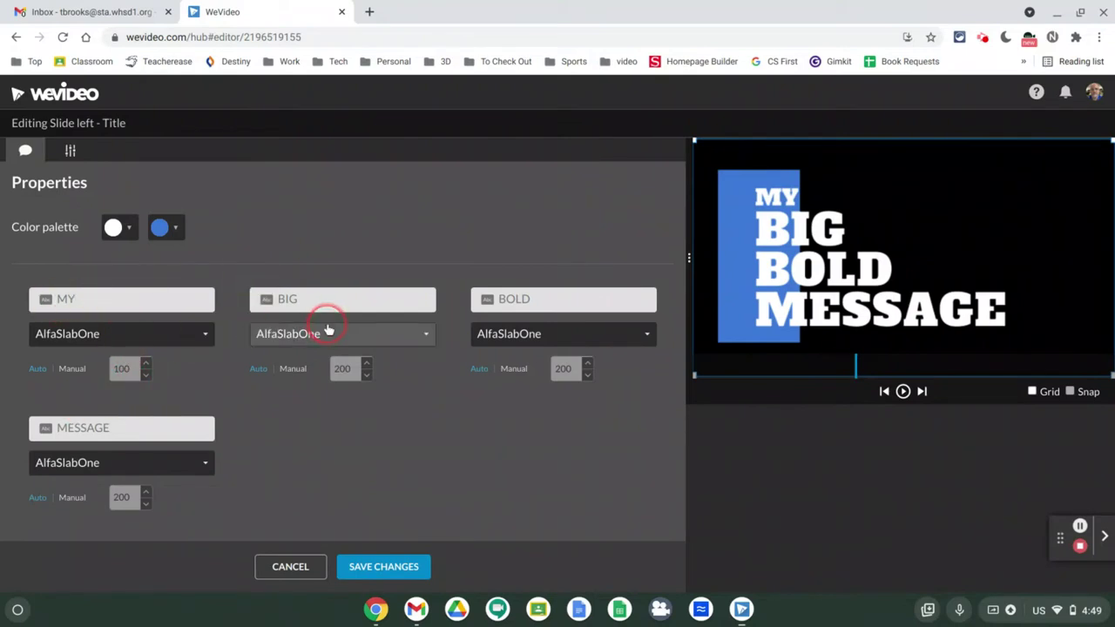
pyautogui.click(132, 298)
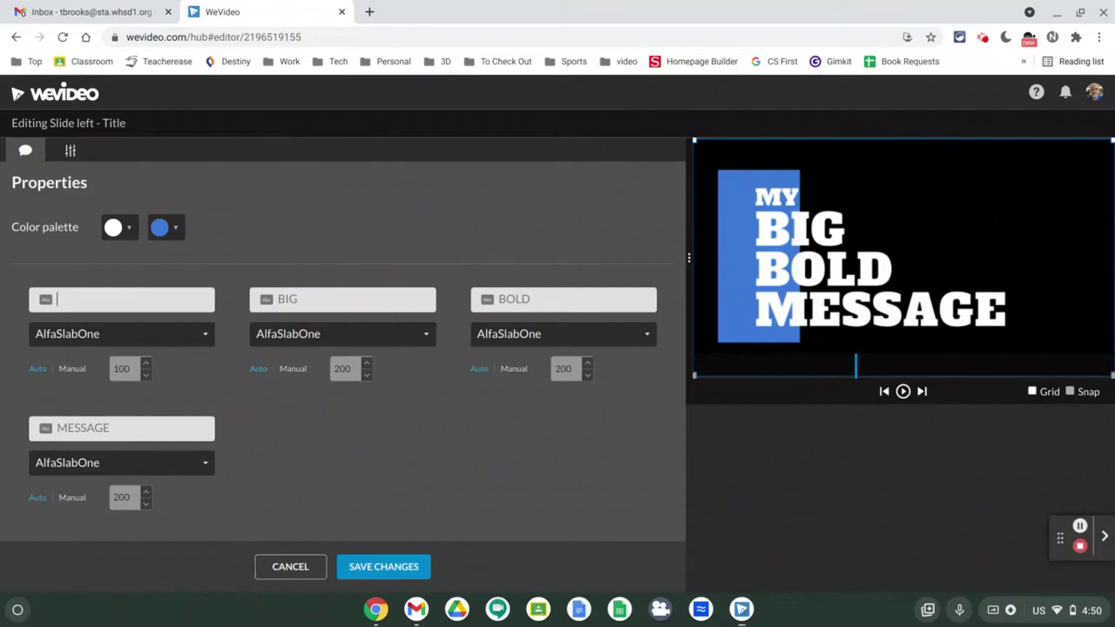
pyautogui.write('Top')
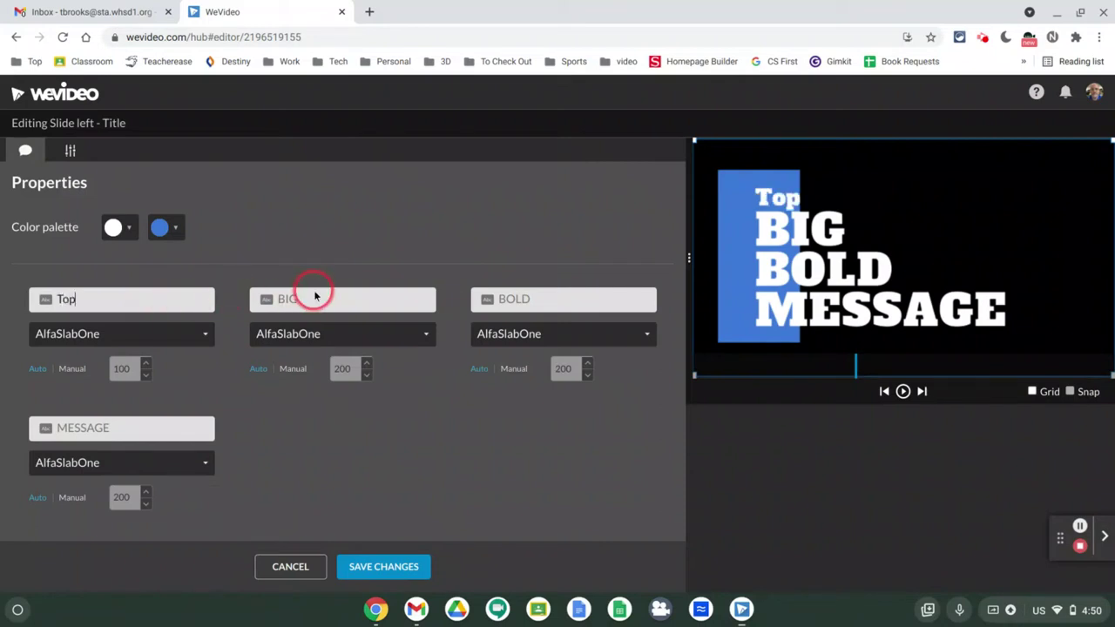
pyautogui.click(314, 299)
pyautogui.write('Ten Tip')
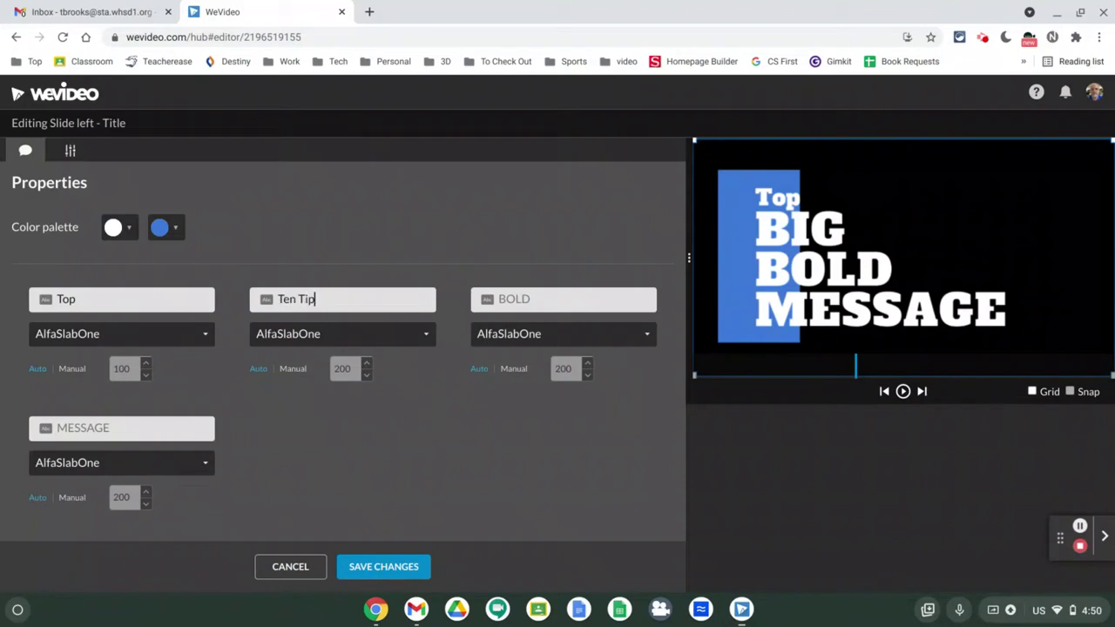
pyautogui.write('s')
pyautogui.click(554, 299)
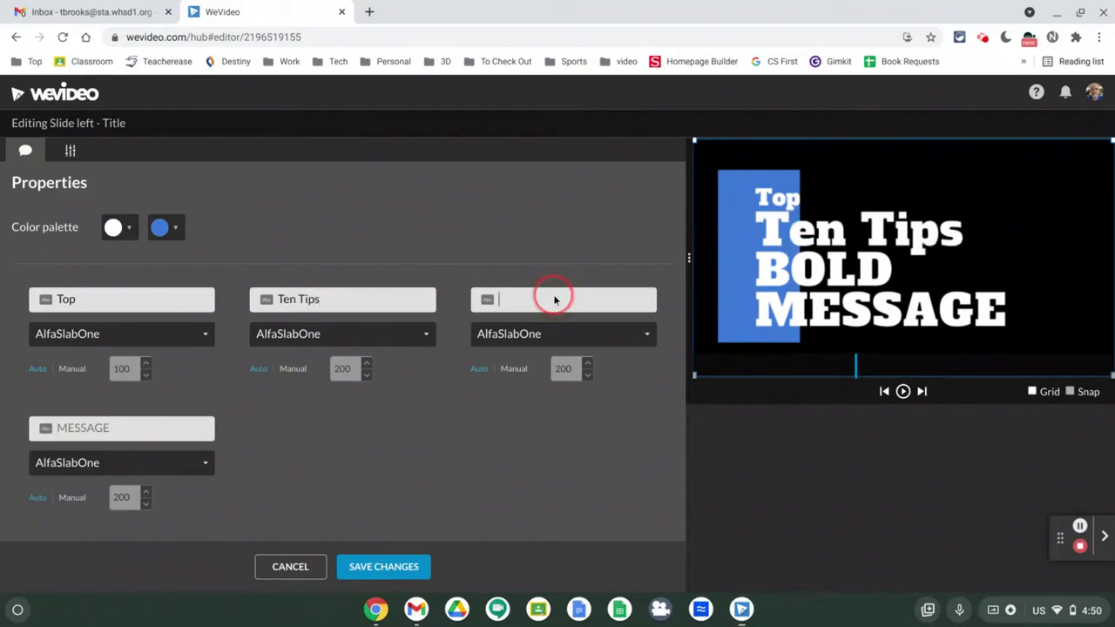
pyautogui.write('for Shopoting')
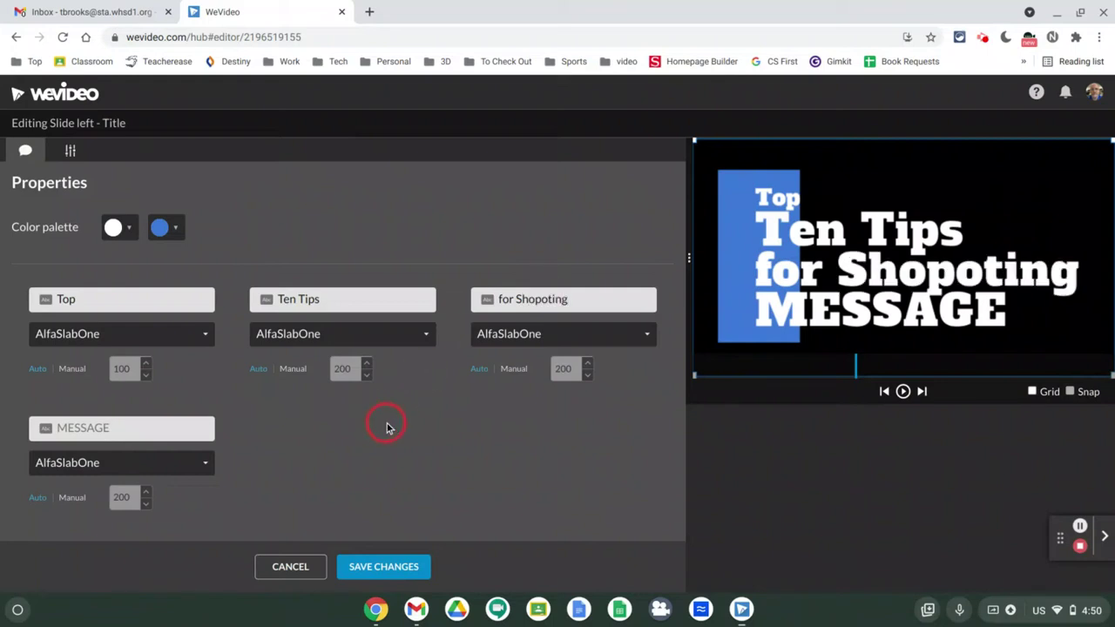
pyautogui.press('BackSpace')
pyautogui.press('BackSpace')
pyautogui.press('BackSpace')
pyautogui.press('BackSpace')
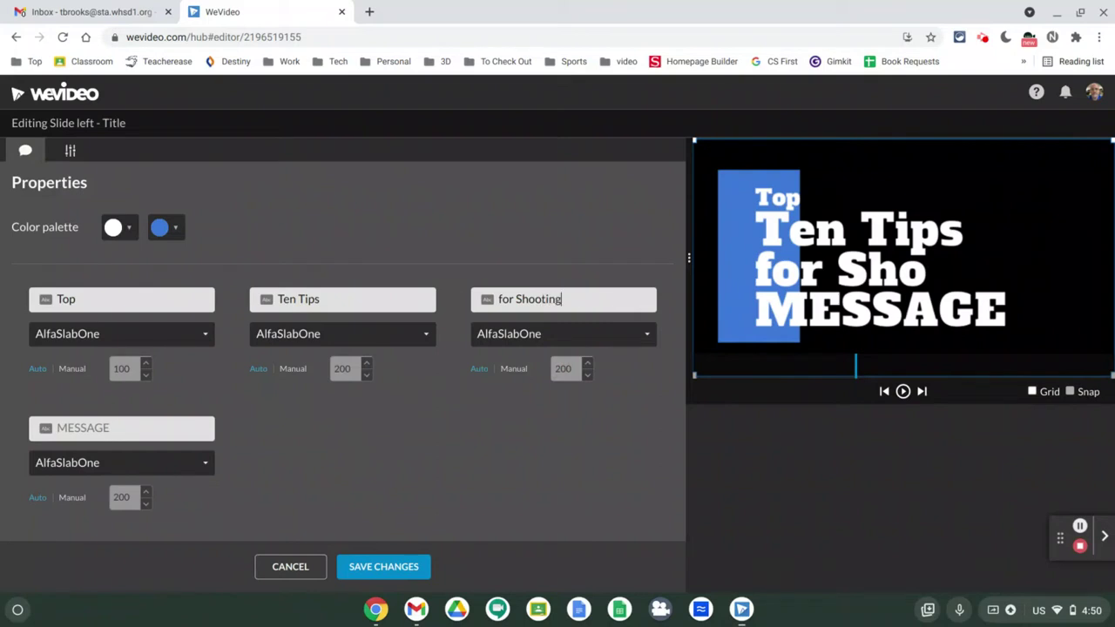
pyautogui.click(162, 428)
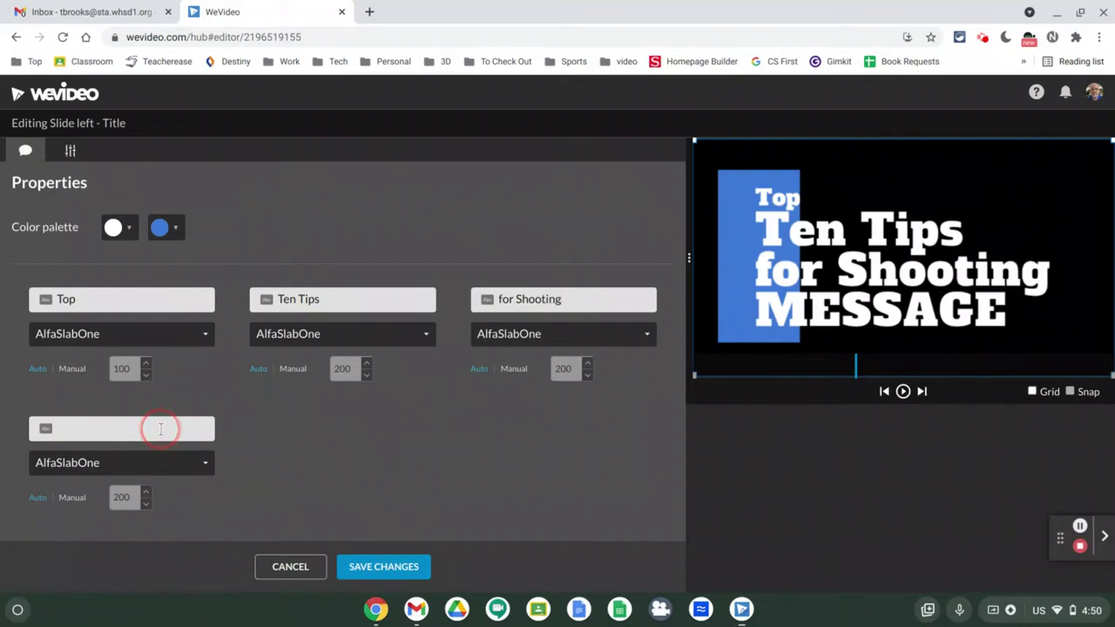
pyautogui.write('Good Video')
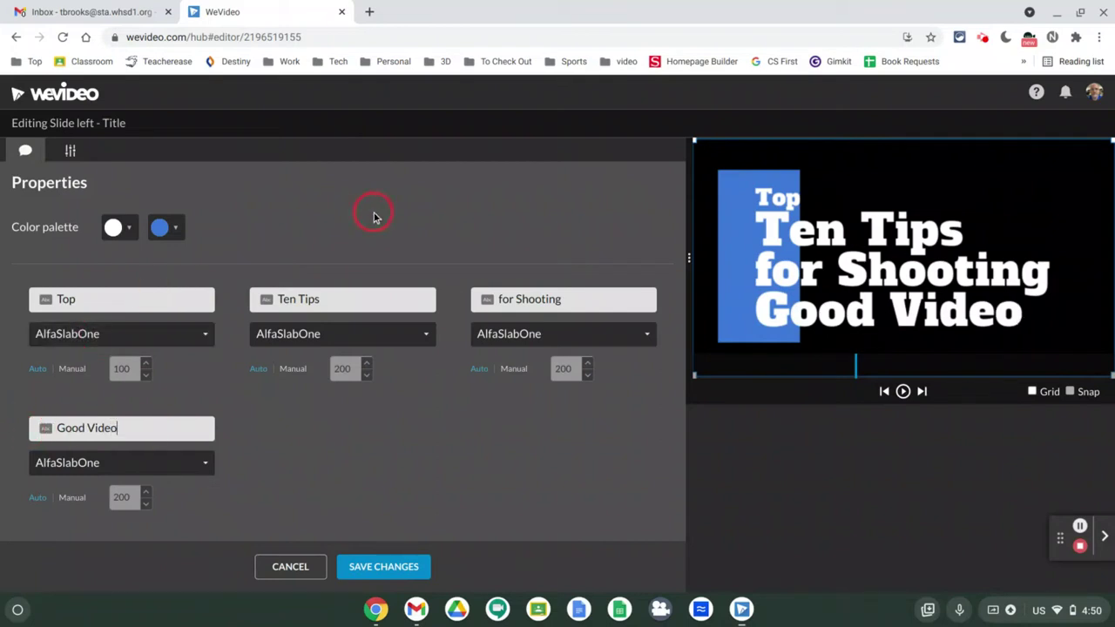
pyautogui.click(145, 375)
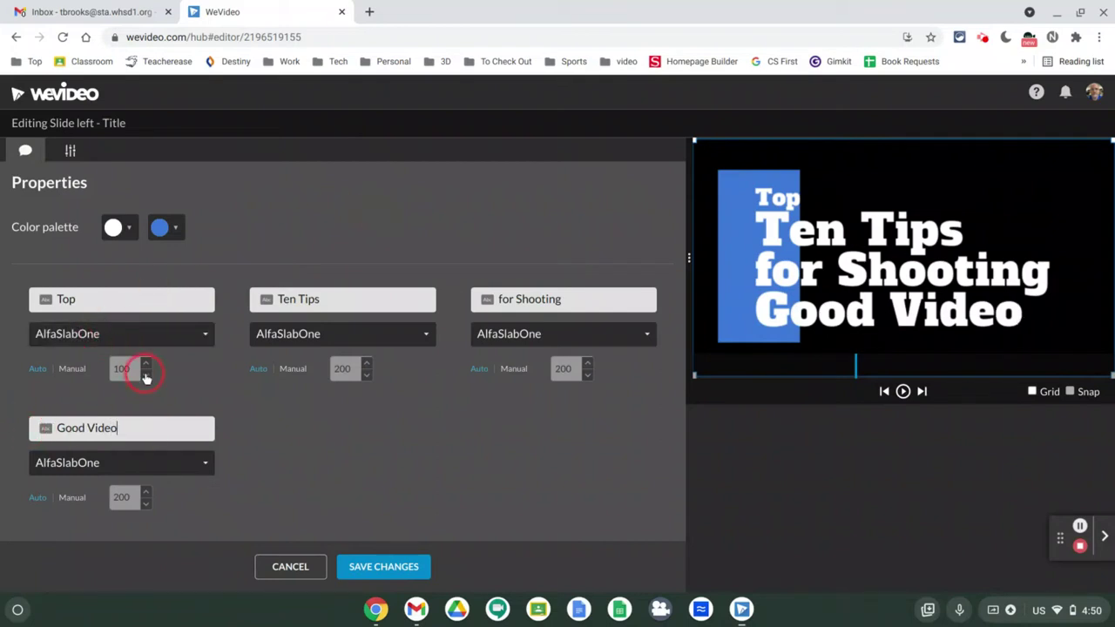
# Set the Top and Ten Tips lines to the DistantGalaxy font.
pyautogui.click(182, 340)
pyautogui.scroll(-3, 156, 410)
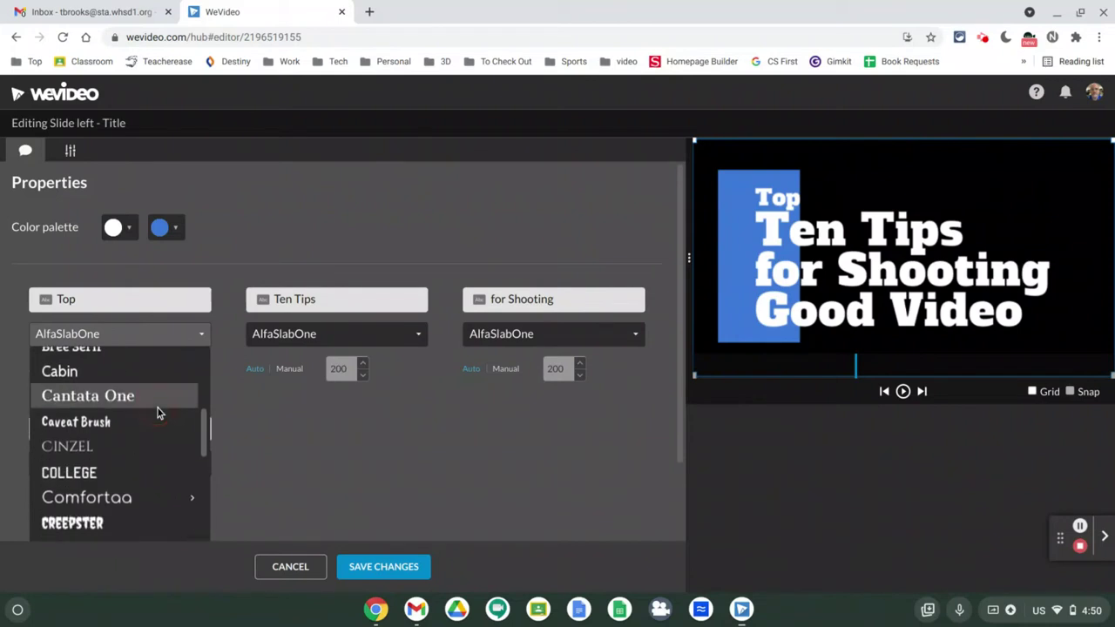
pyautogui.scroll(-3, 157, 411)
pyautogui.click(142, 451)
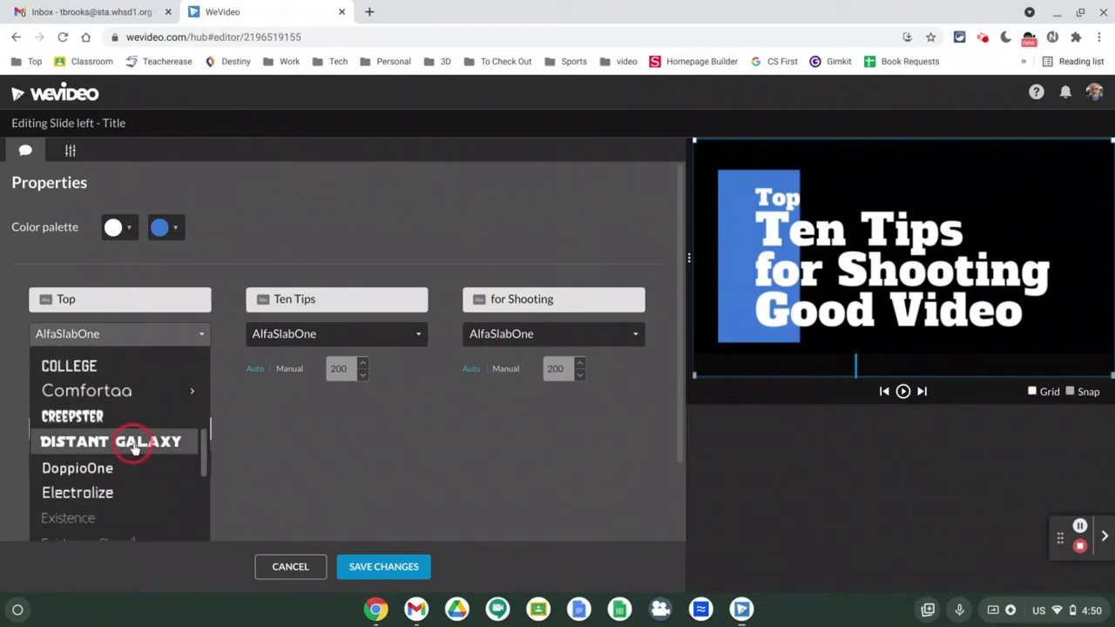
pyautogui.scroll(-1, 140, 458)
pyautogui.click(155, 446)
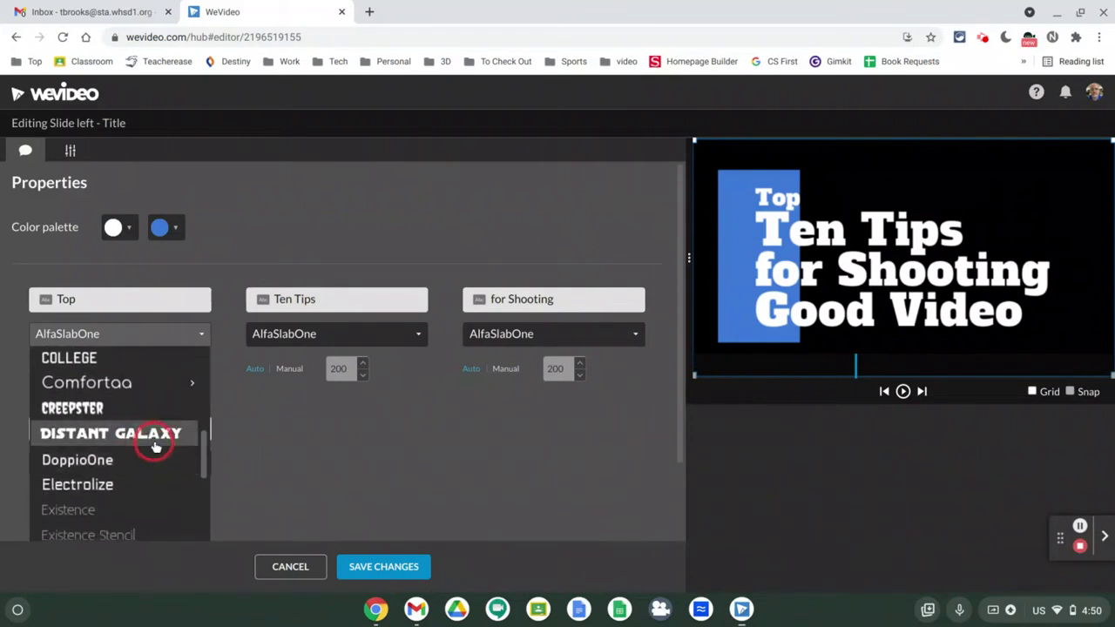
pyautogui.click(323, 334)
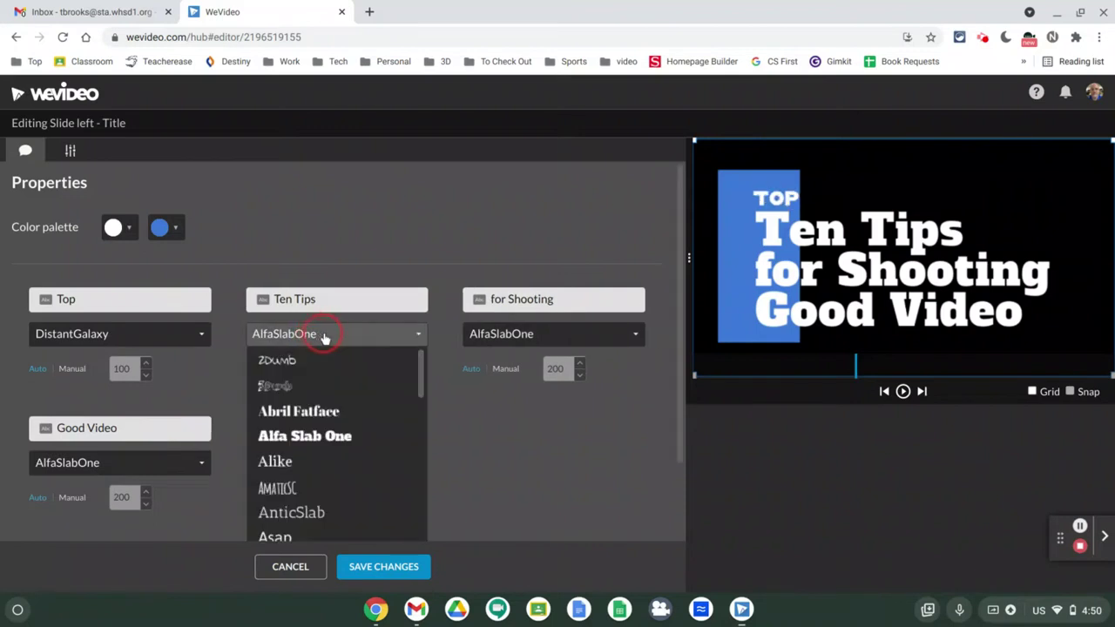
pyautogui.scroll(-5, 309, 470)
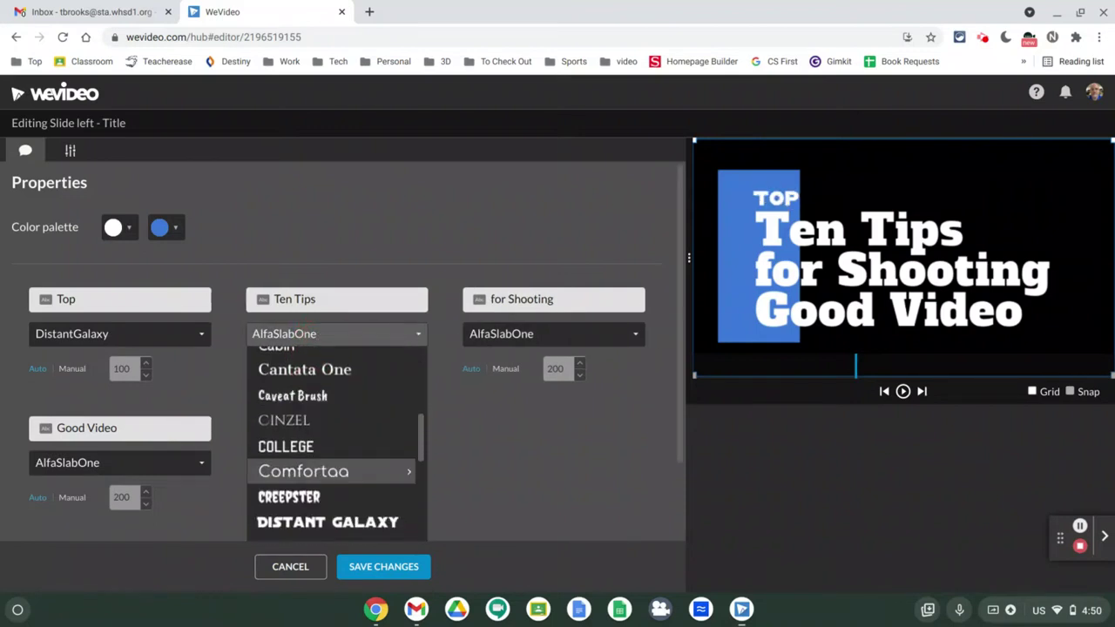
pyautogui.click(314, 523)
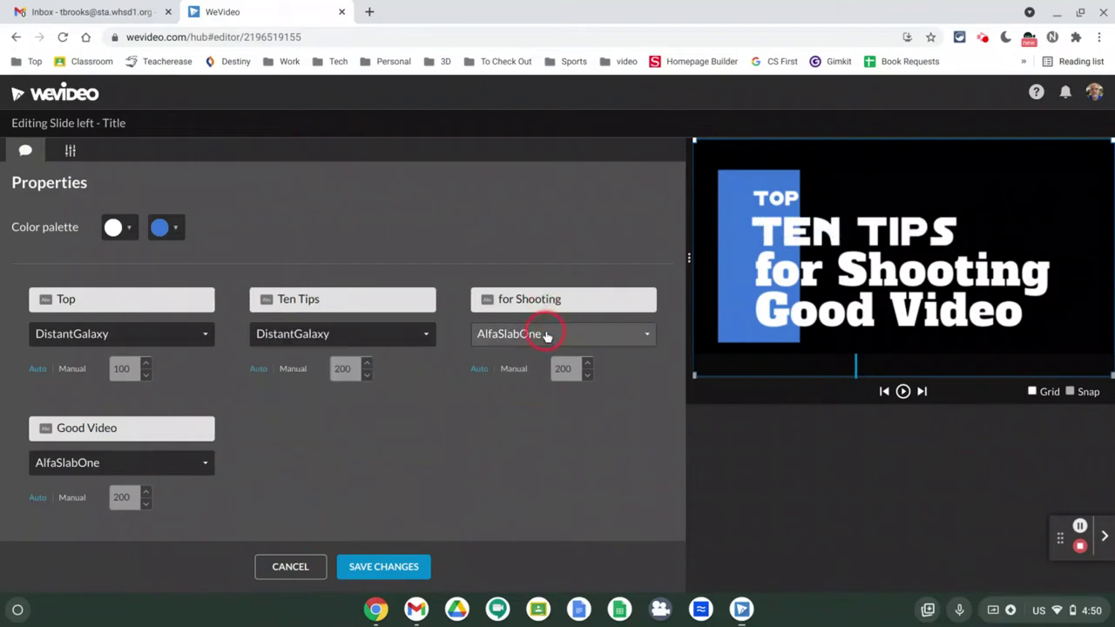
# Set the for Shooting and Good Video lines to DistantGalaxy, and give Ten Tips a manual size.
pyautogui.click(546, 336)
pyautogui.scroll(-4, 486, 471)
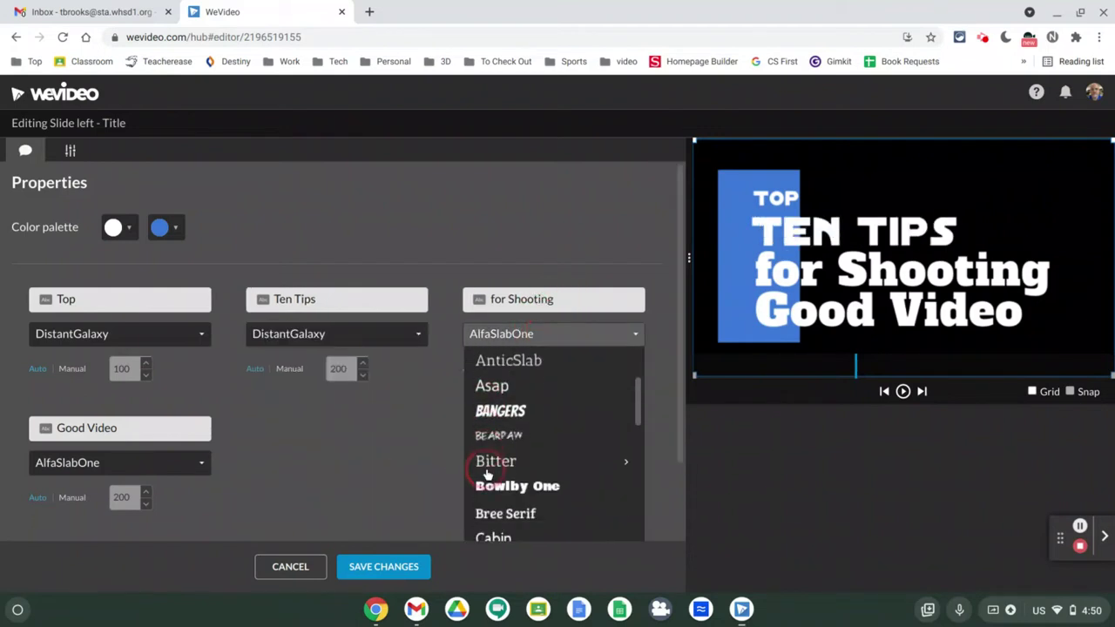
pyautogui.scroll(-6, 486, 475)
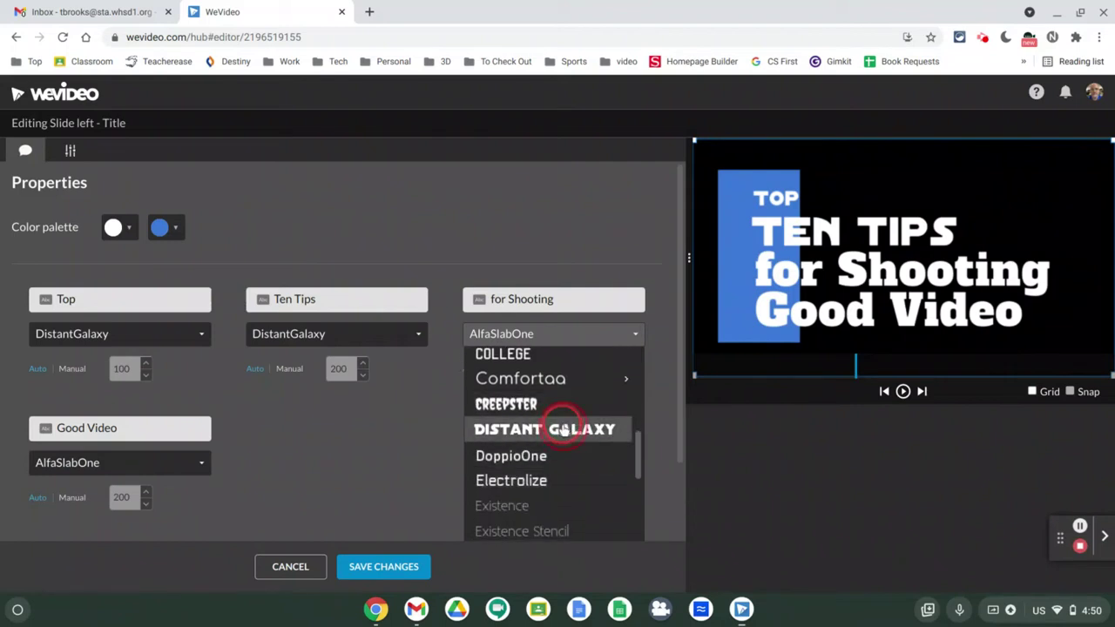
pyautogui.click(559, 430)
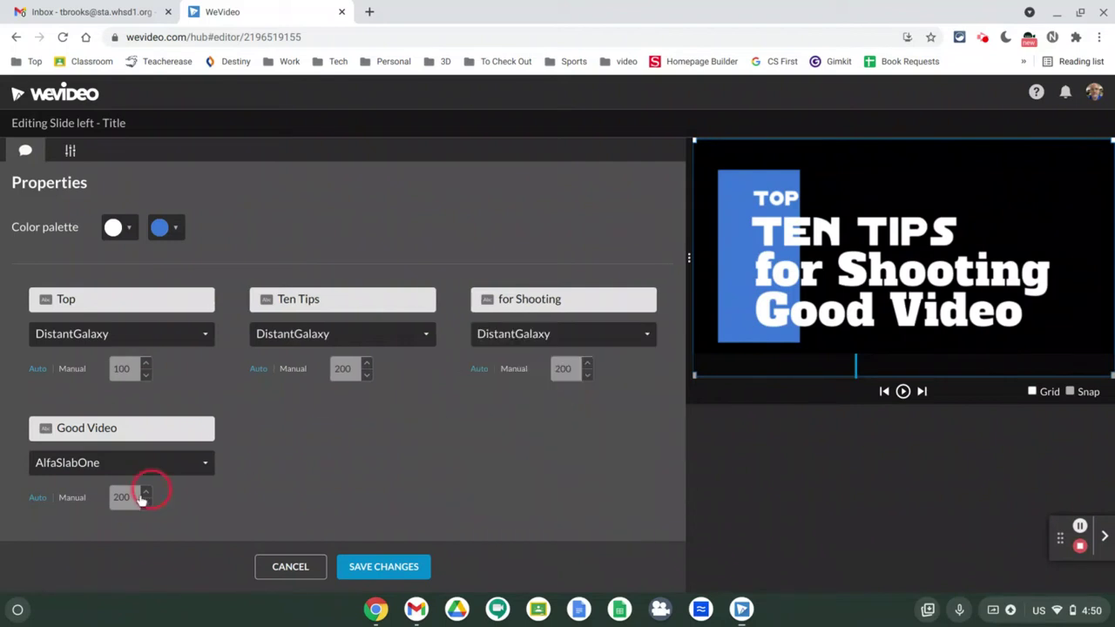
pyautogui.click(76, 471)
pyautogui.scroll(-3, 77, 471)
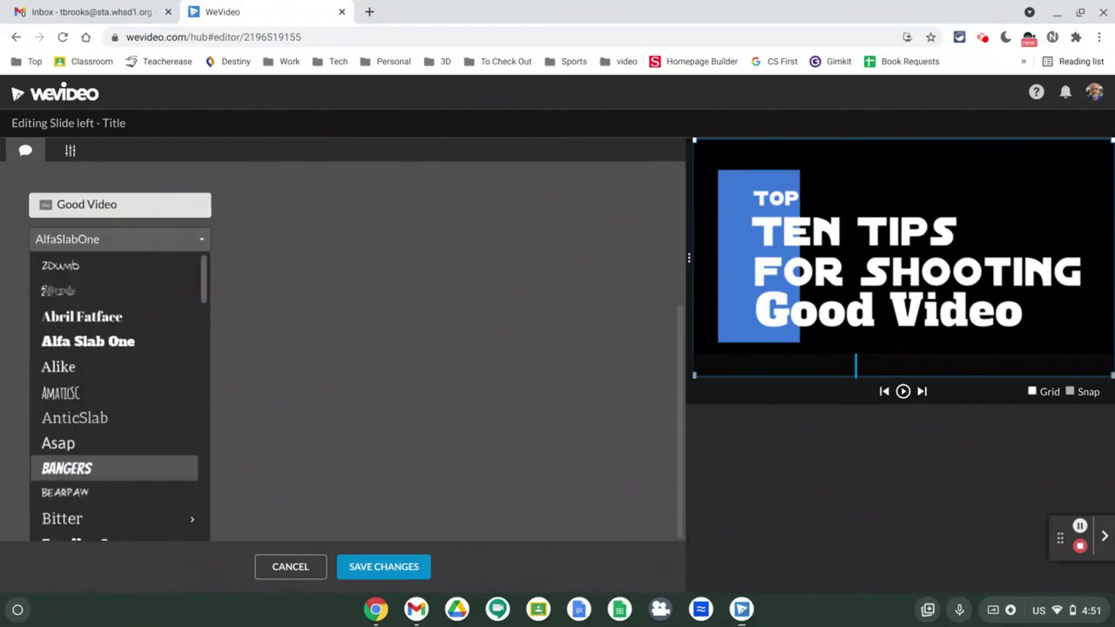
pyautogui.scroll(-3, 76, 466)
pyautogui.scroll(-2, 76, 459)
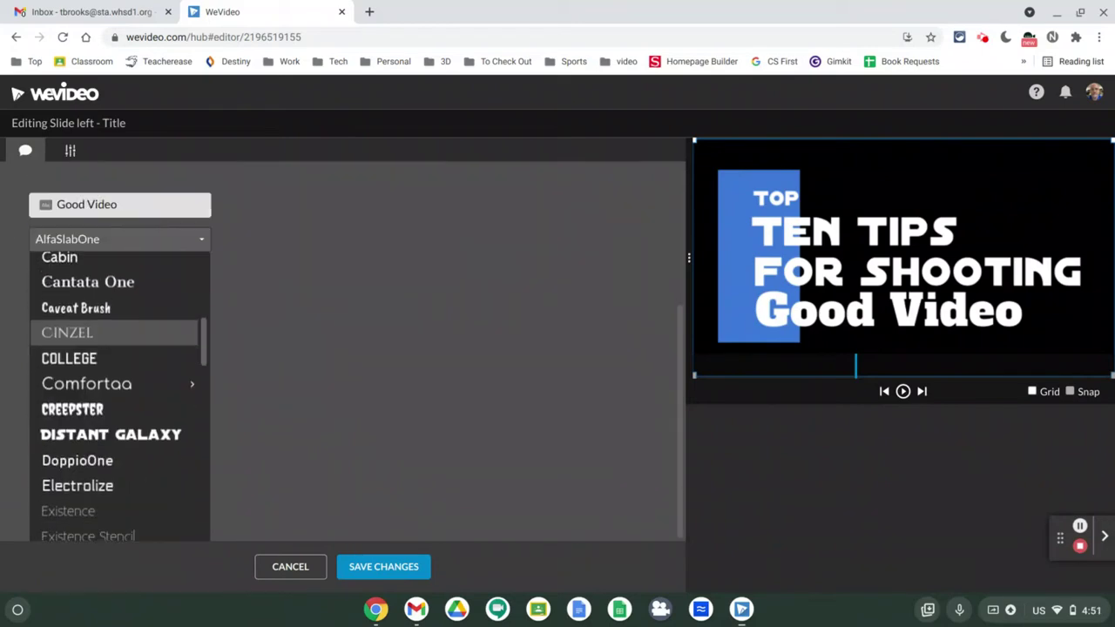
pyautogui.click(116, 435)
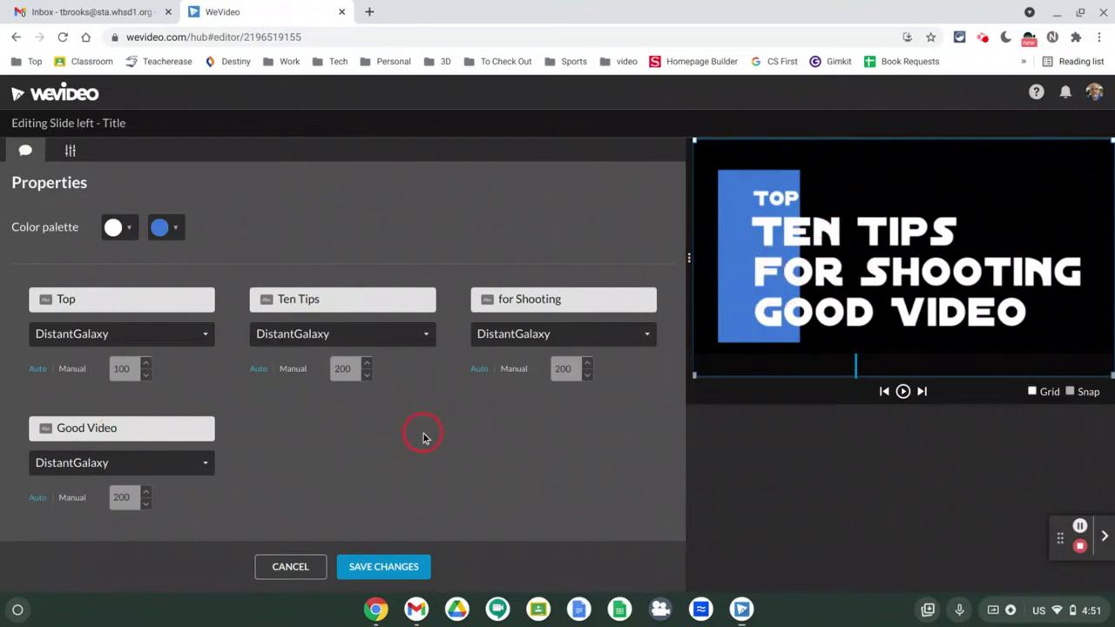
pyautogui.click(295, 370)
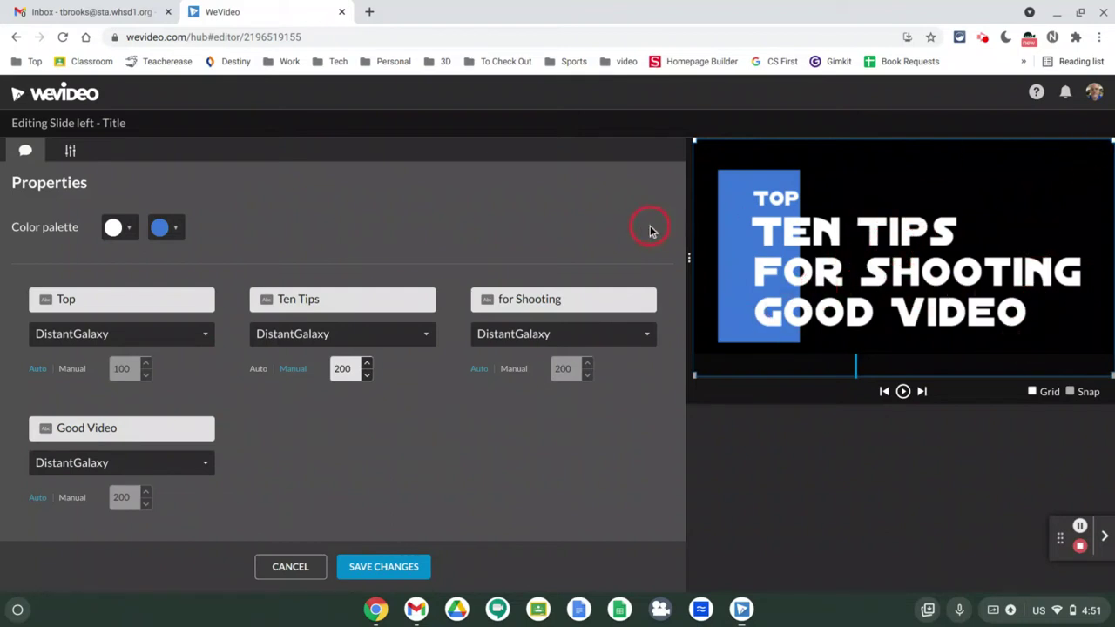
# Scale the title box down slightly from its corner, then save the title changes.
pyautogui.moveTo(694, 141); pyautogui.dragTo(711, 162)
pyautogui.click(864, 194)
pyautogui.click(834, 307)
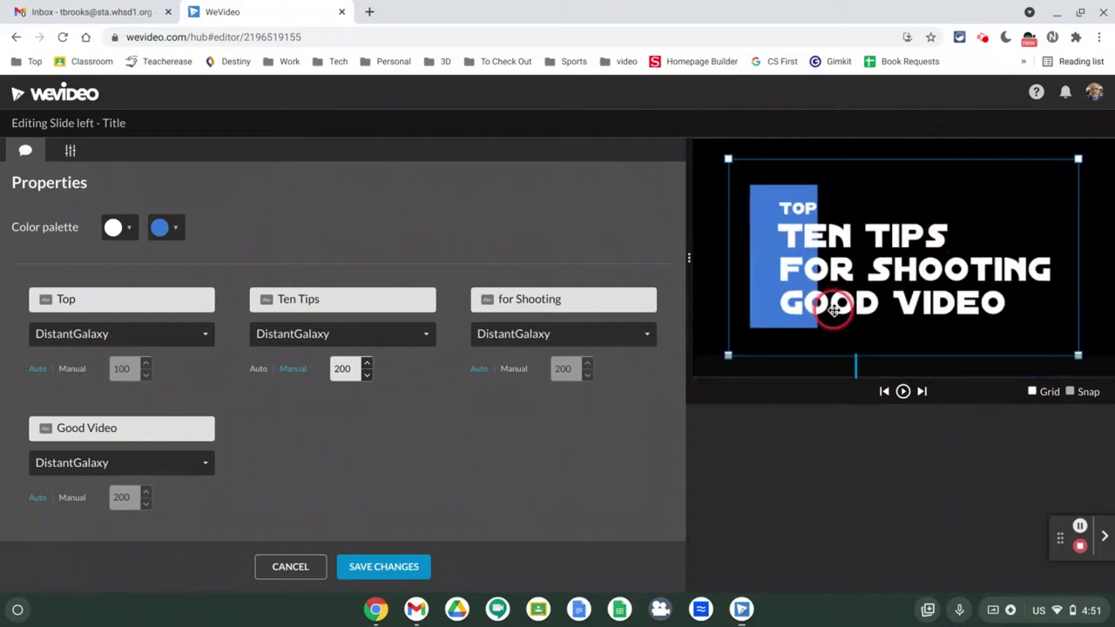
pyautogui.click(696, 298)
pyautogui.click(421, 555)
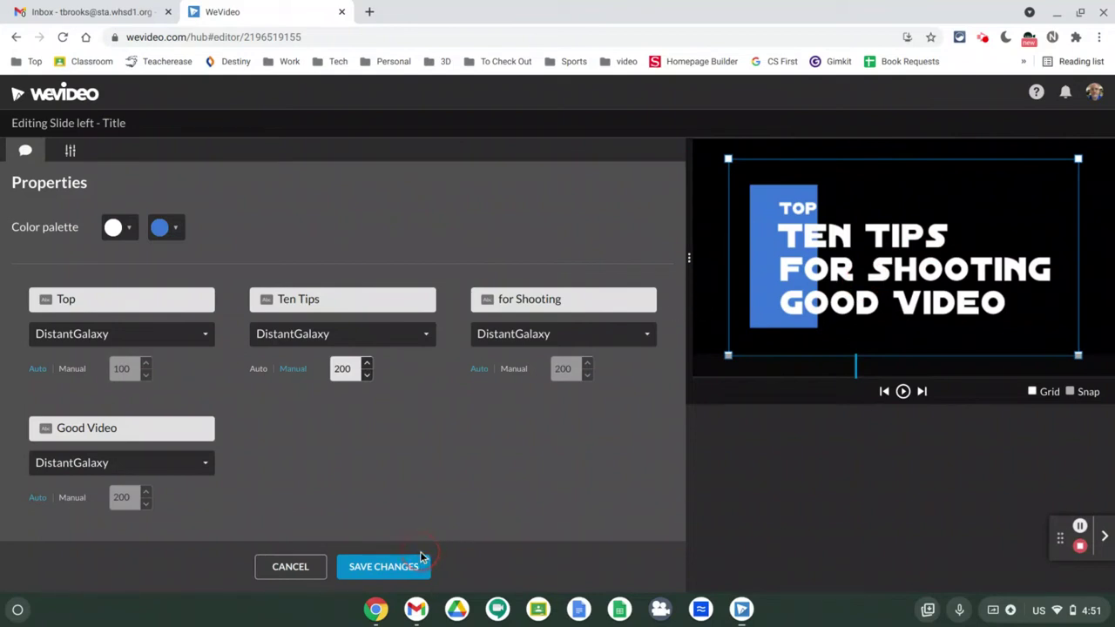
pyautogui.click(1015, 236)
pyautogui.click(901, 221)
pyautogui.click(449, 368)
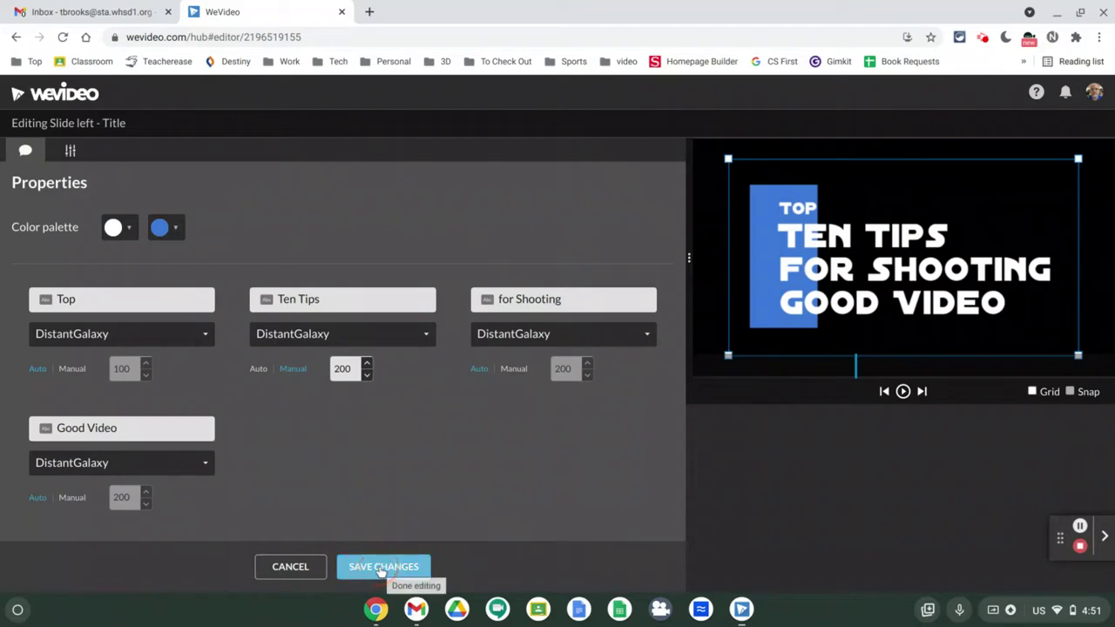
pyautogui.click(380, 568)
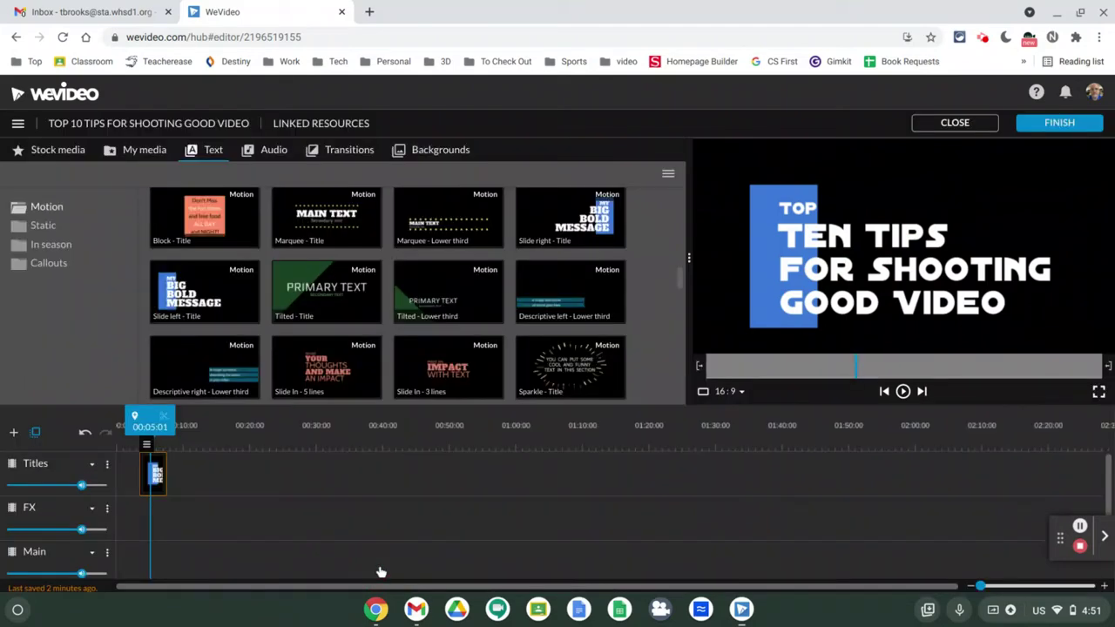
# Select the intro title clip and switch the text library to the Static templates.
pyautogui.click(58, 501)
pyautogui.click(139, 425)
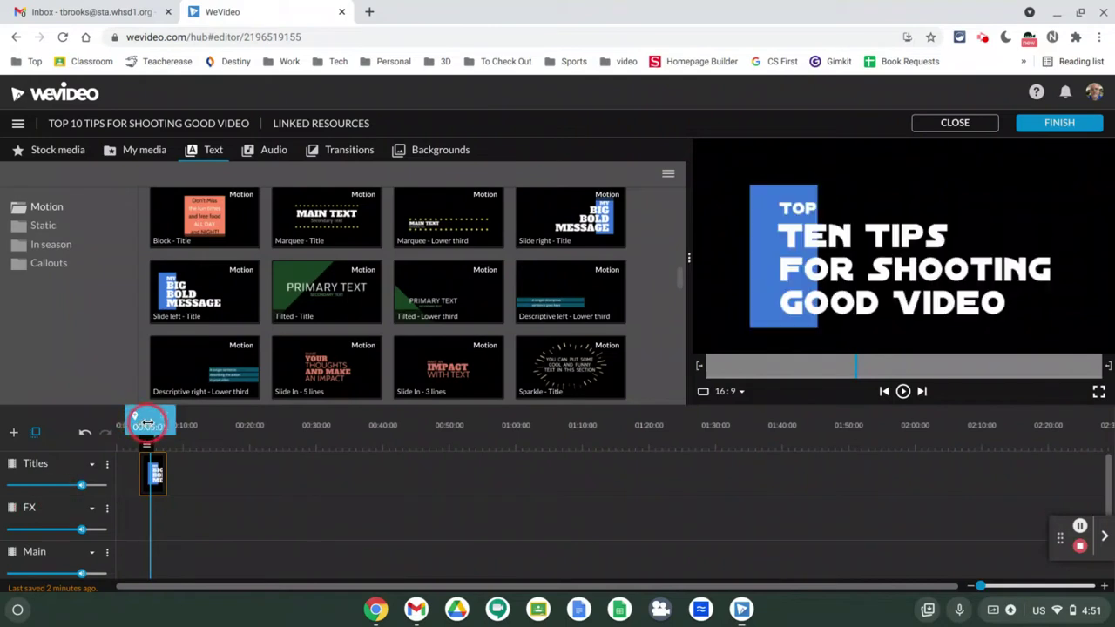
pyautogui.click(150, 473)
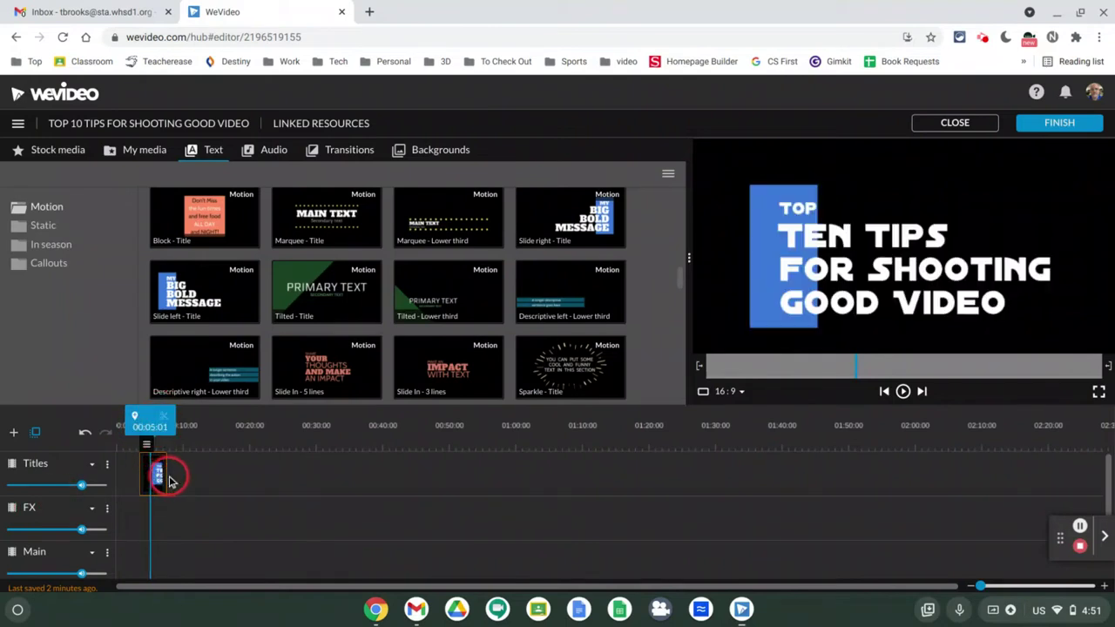
pyautogui.click(162, 402)
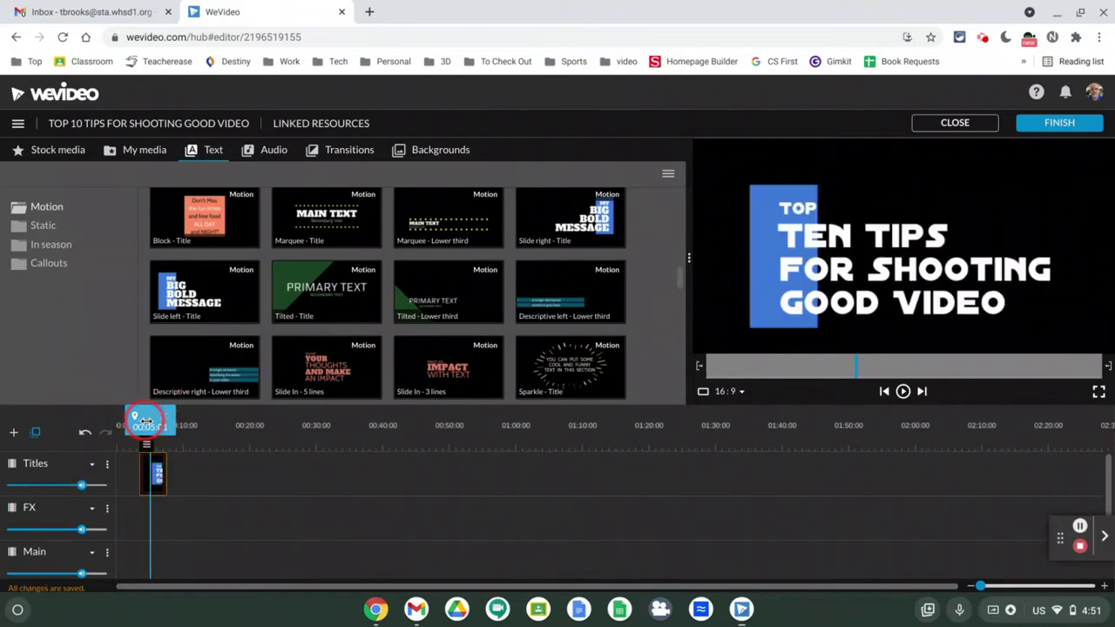
pyautogui.click(298, 316)
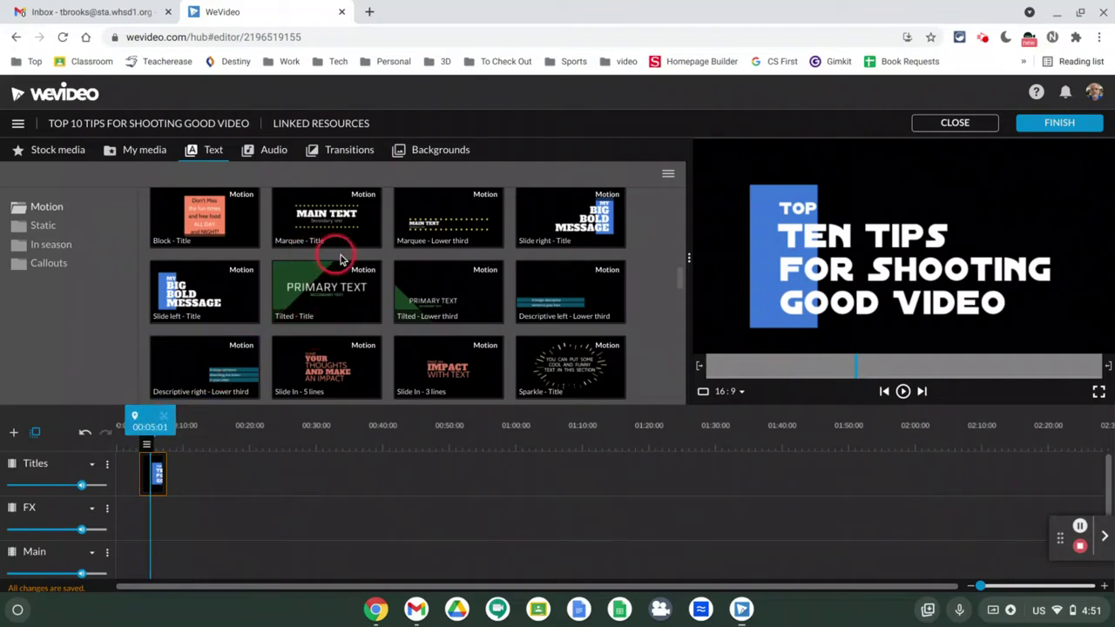
pyautogui.click(72, 235)
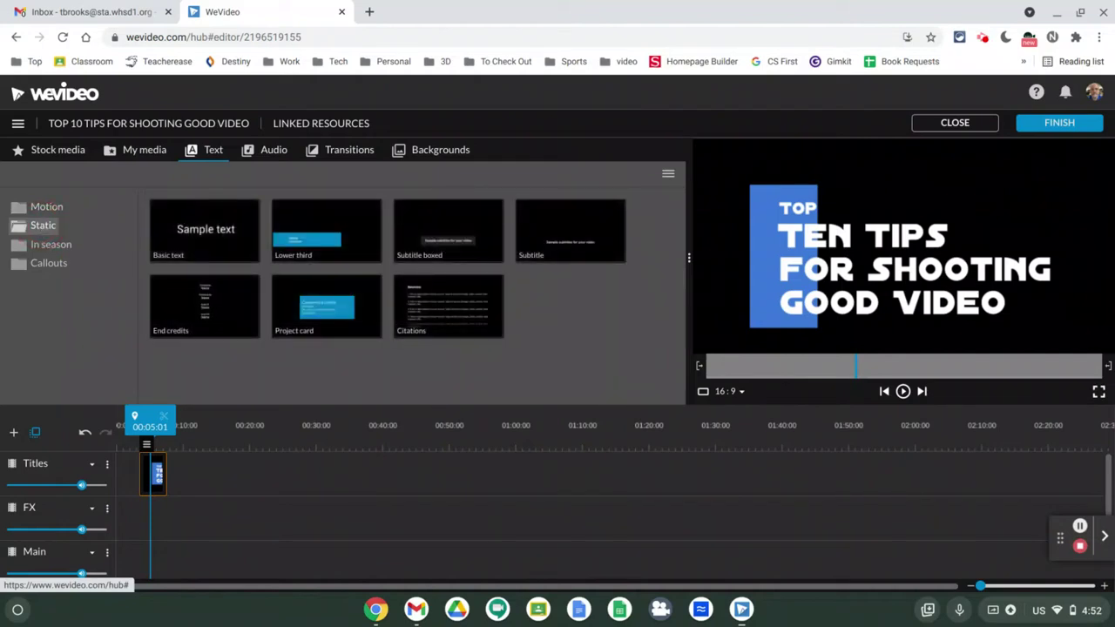
# Drag the Basic text template onto the Titles track after the intro title and open it for editing.
pyautogui.click(41, 211)
pyautogui.click(40, 228)
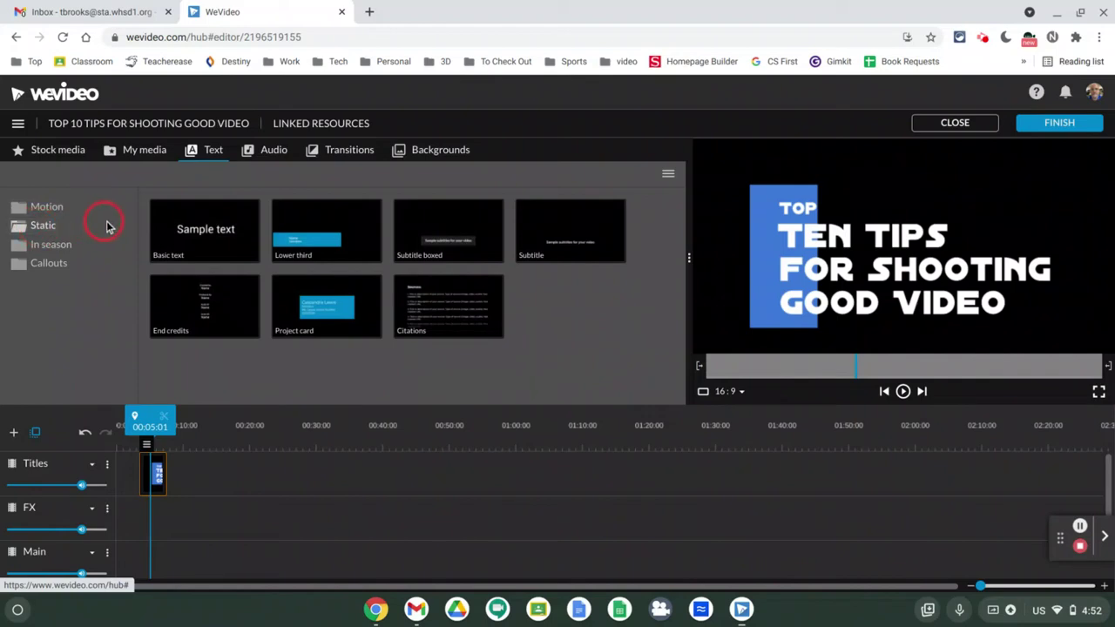
pyautogui.moveTo(167, 229); pyautogui.dragTo(206, 231)
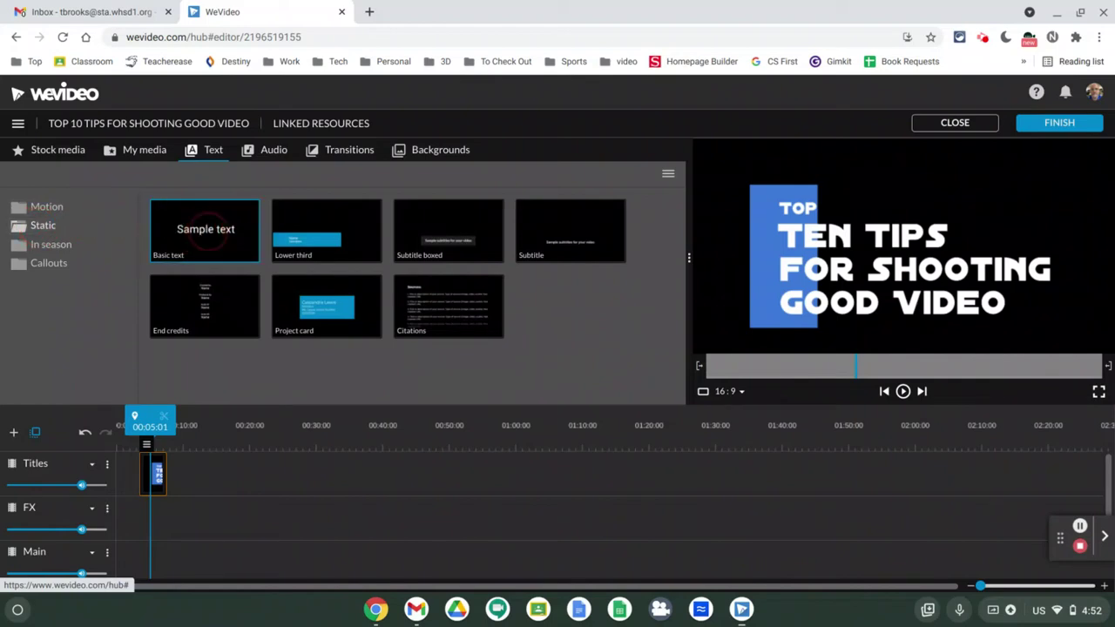
pyautogui.moveTo(210, 231); pyautogui.dragTo(192, 476)
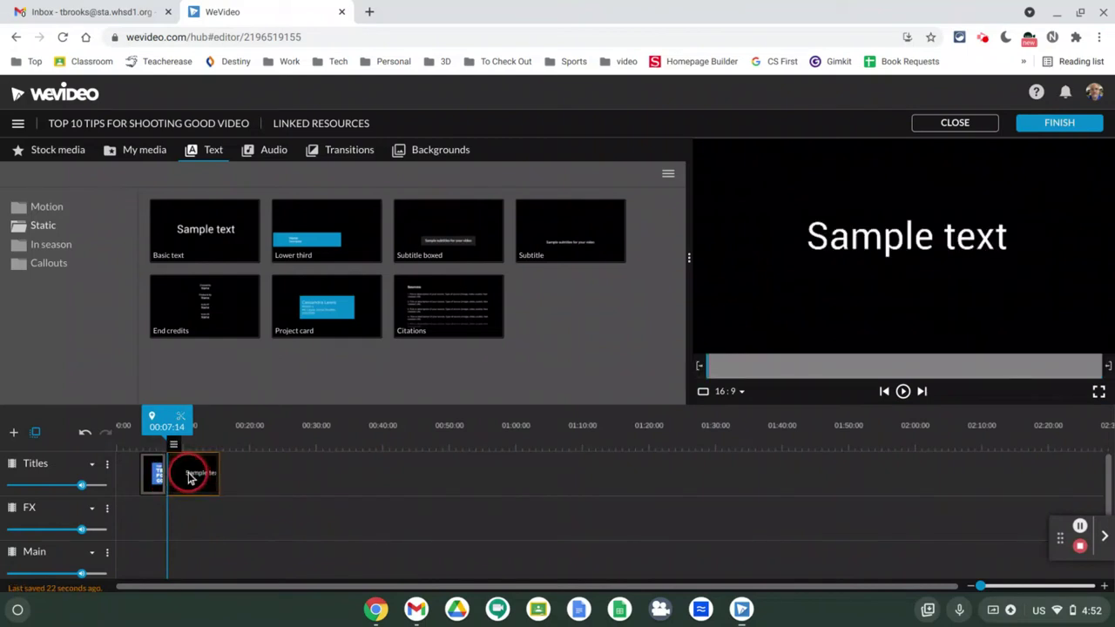
pyautogui.click(175, 447)
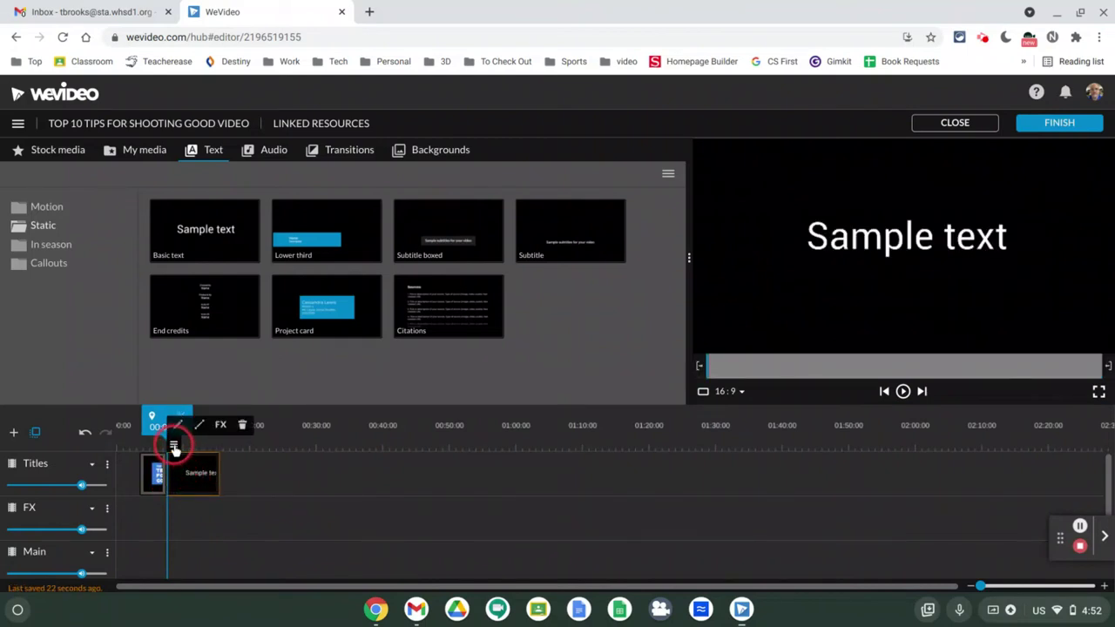
pyautogui.click(178, 427)
# Enter the author's name after 'By:' and set the credit font to DistantGalaxy.
pyautogui.click(178, 429)
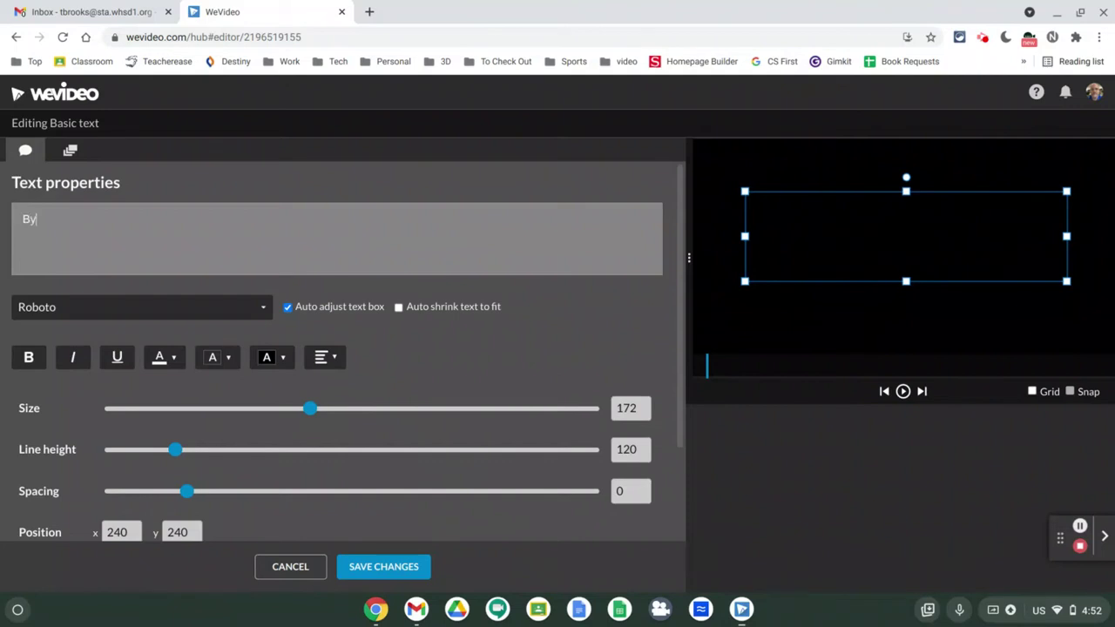
pyautogui.write('Mr. T. Brooks')
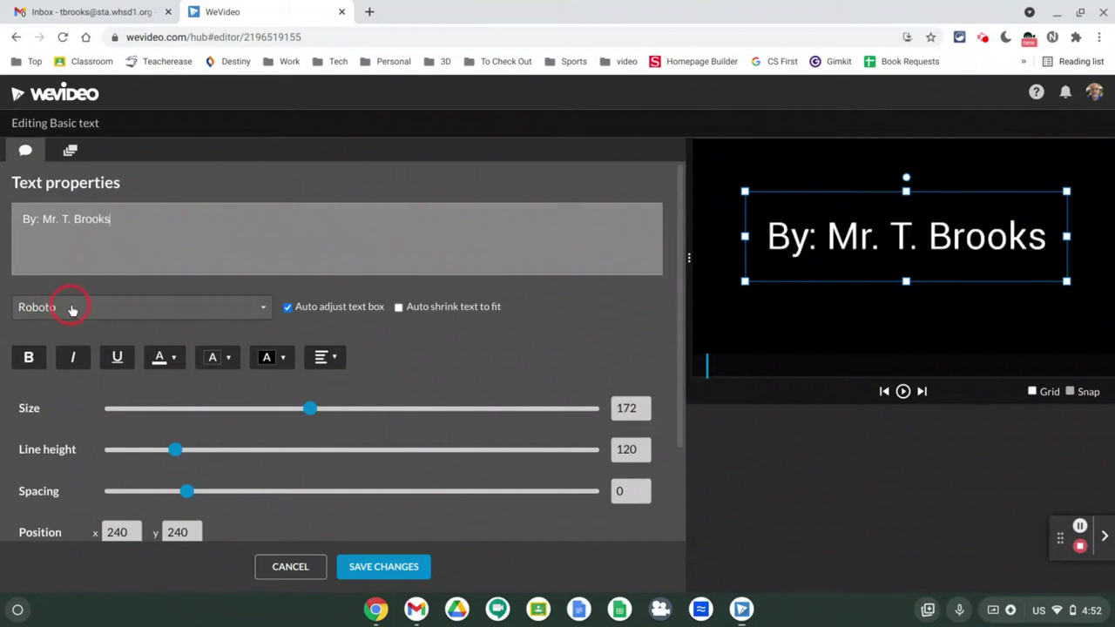
pyautogui.click(72, 310)
pyautogui.scroll(-2, 94, 436)
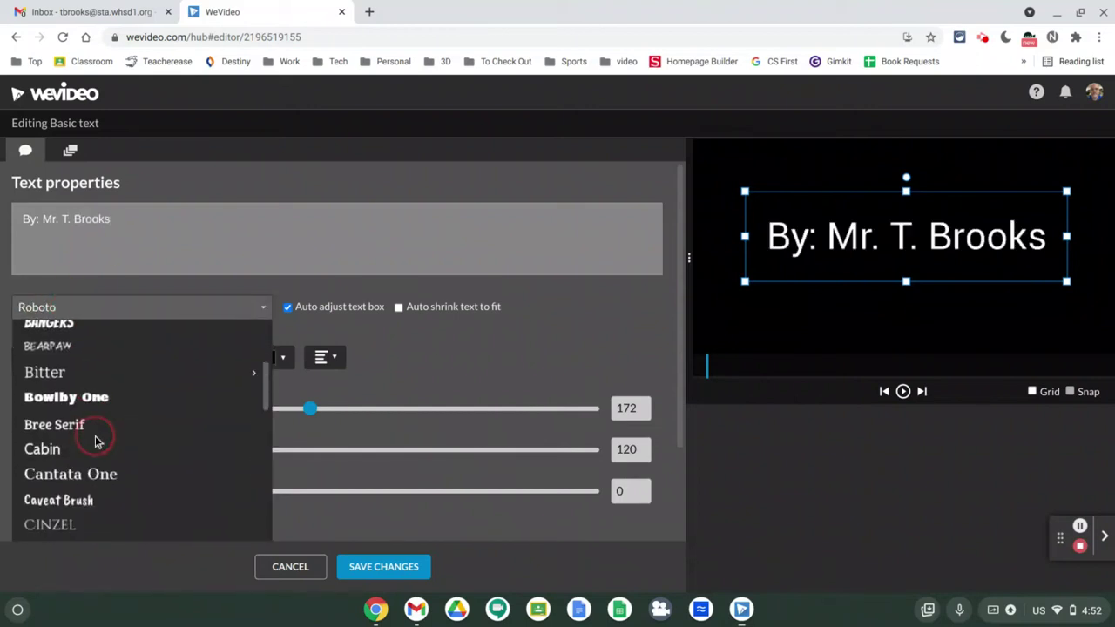
pyautogui.scroll(-3, 96, 442)
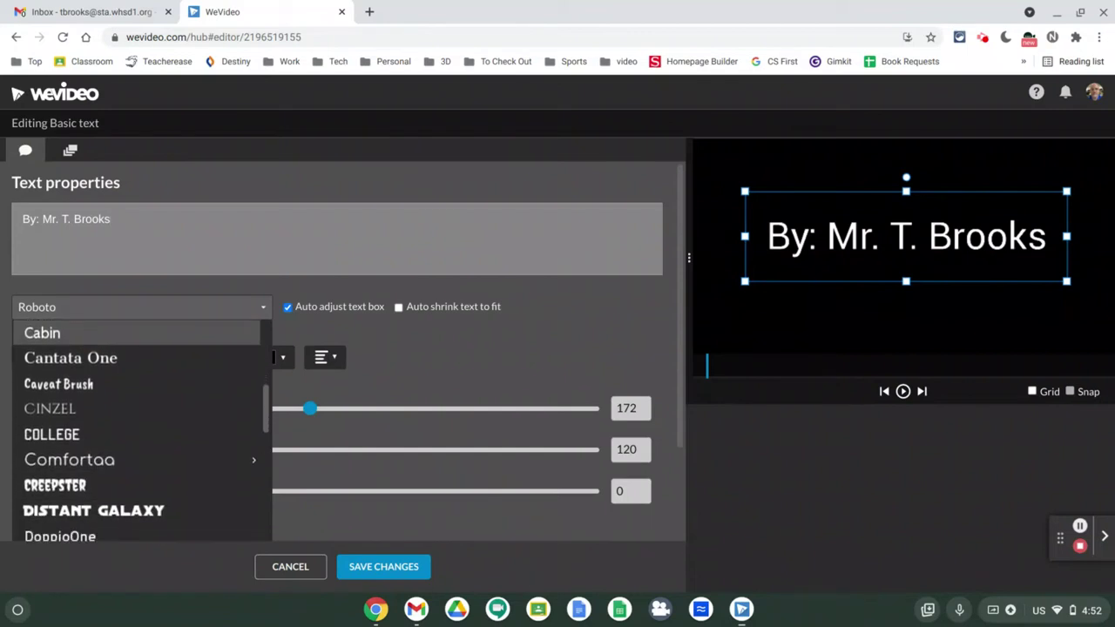
pyautogui.scroll(-1, 90, 471)
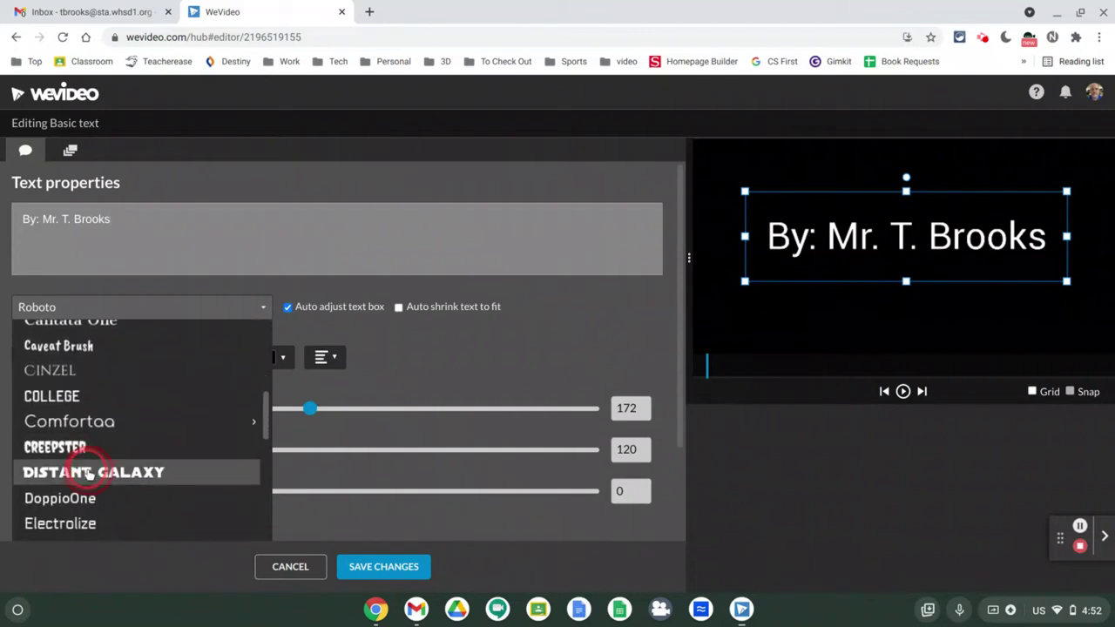
pyautogui.click(88, 472)
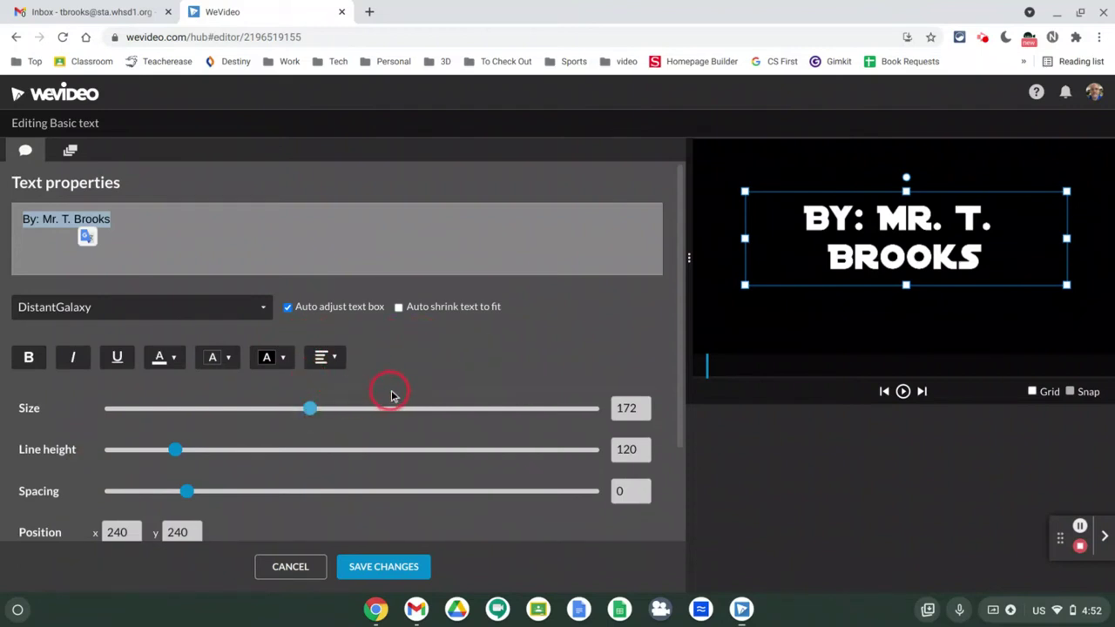
# Set the text size to 146, move the credit lower in the frame, and save changes.
pyautogui.moveTo(311, 413); pyautogui.dragTo(277, 415)
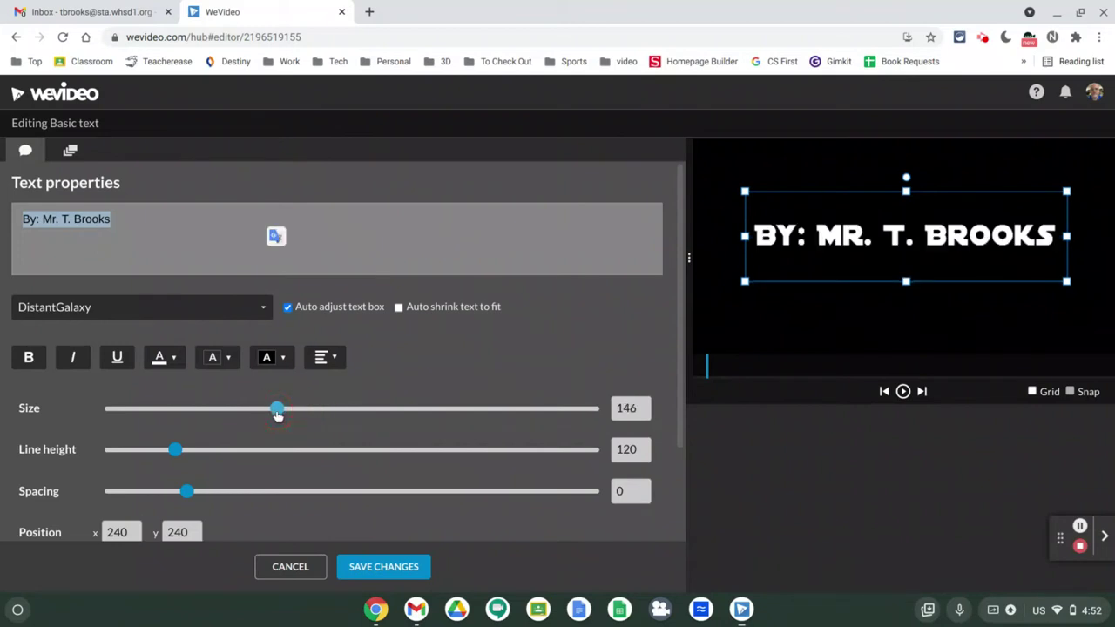
pyautogui.click(791, 314)
pyautogui.click(1004, 229)
pyautogui.moveTo(1004, 229); pyautogui.dragTo(948, 318)
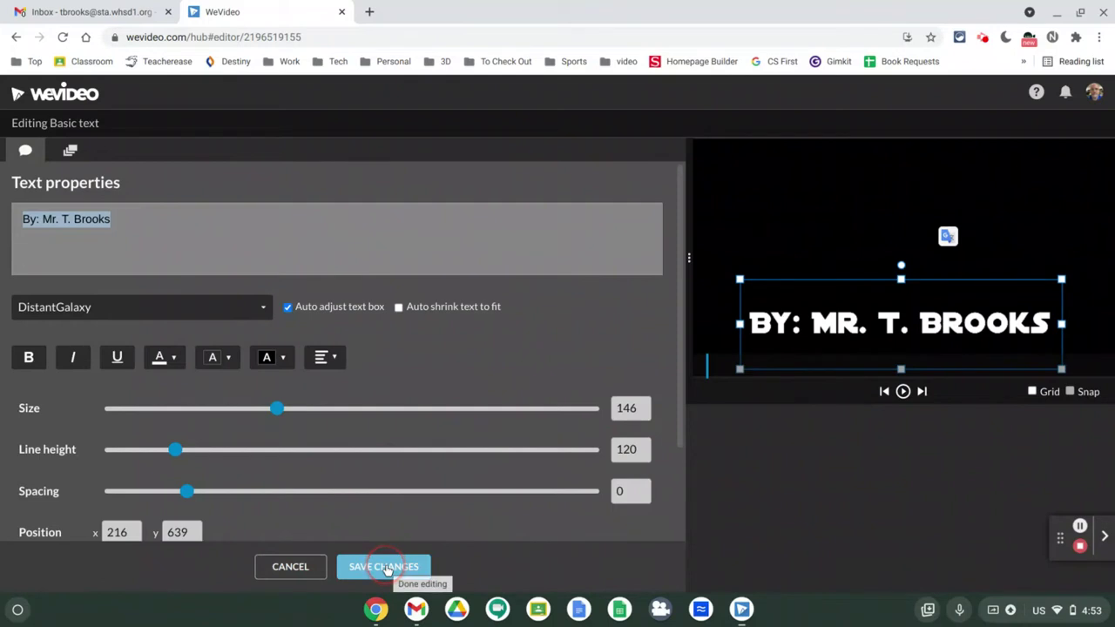
pyautogui.click(386, 568)
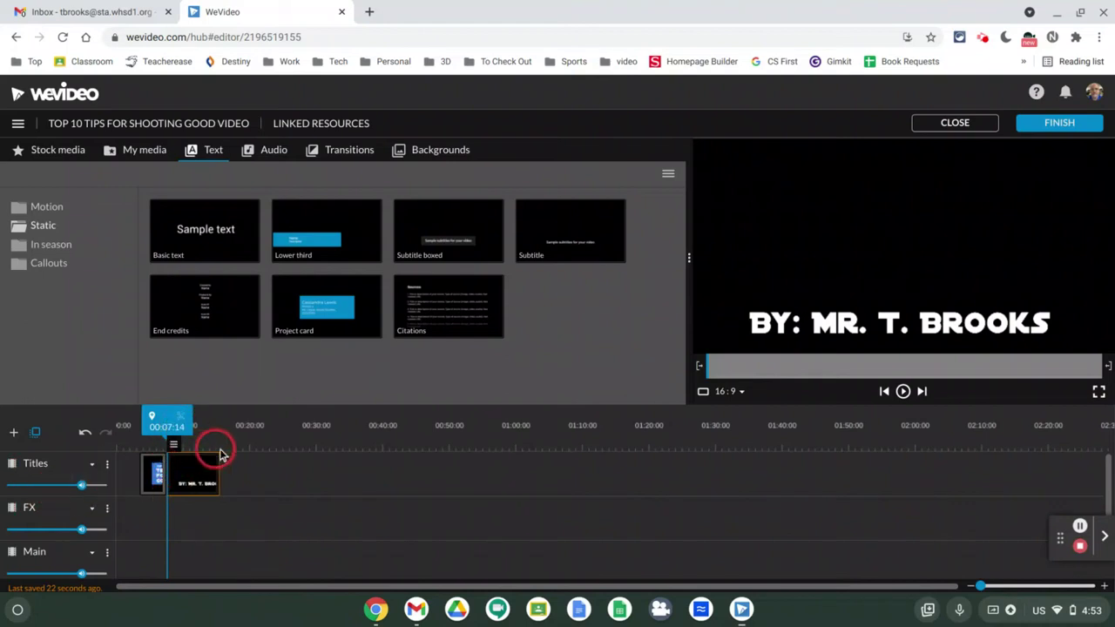
# Open the Backgrounds library and browse clips like Blue Stripes, Hyperspace and Yellow Glow.
pyautogui.click(159, 428)
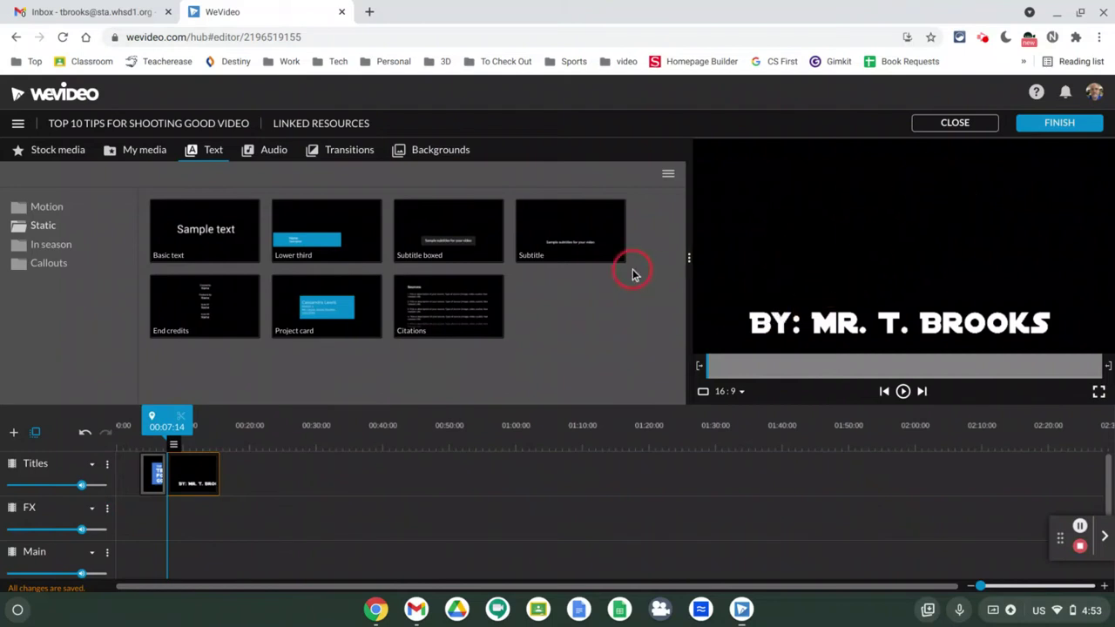
pyautogui.click(440, 150)
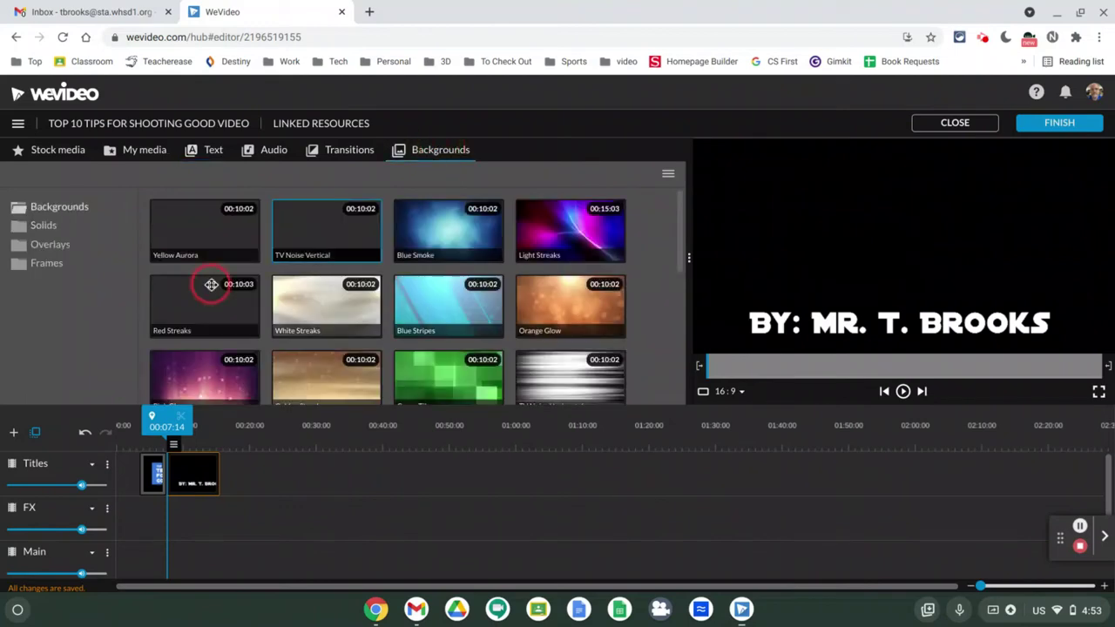
pyautogui.scroll(-1, 312, 300)
pyautogui.scroll(-3, 315, 305)
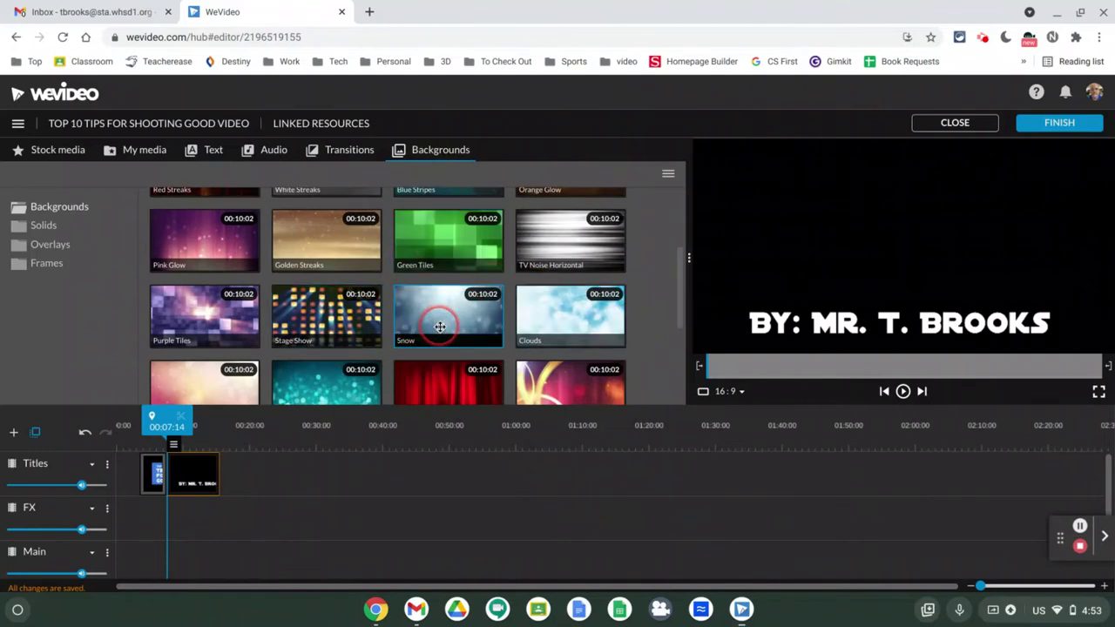
pyautogui.scroll(-5, 440, 327)
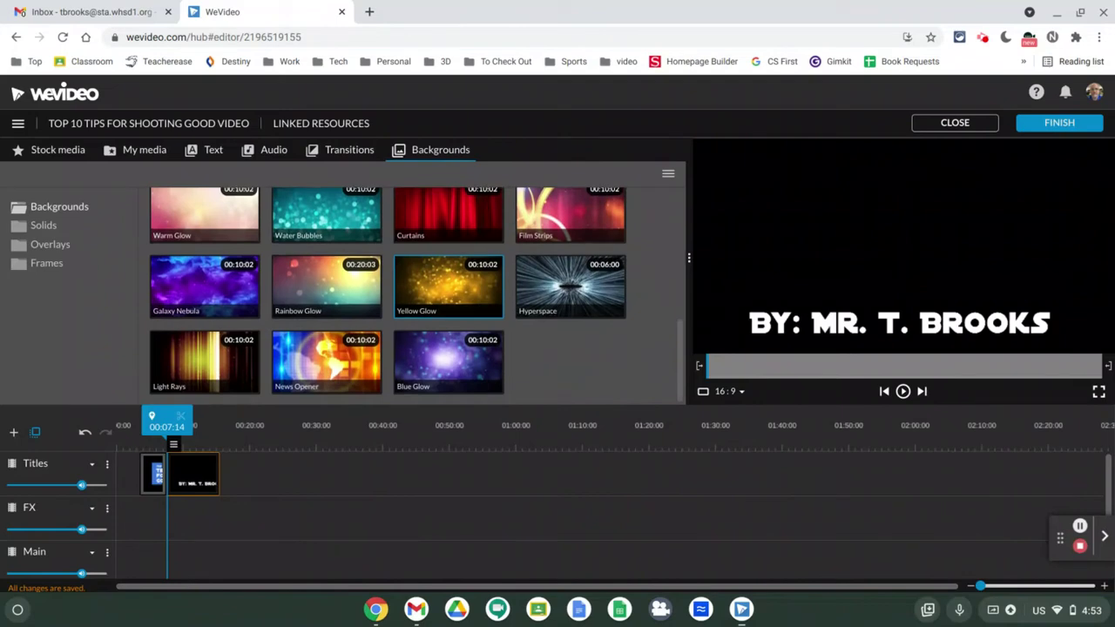
pyautogui.scroll(1, 571, 342)
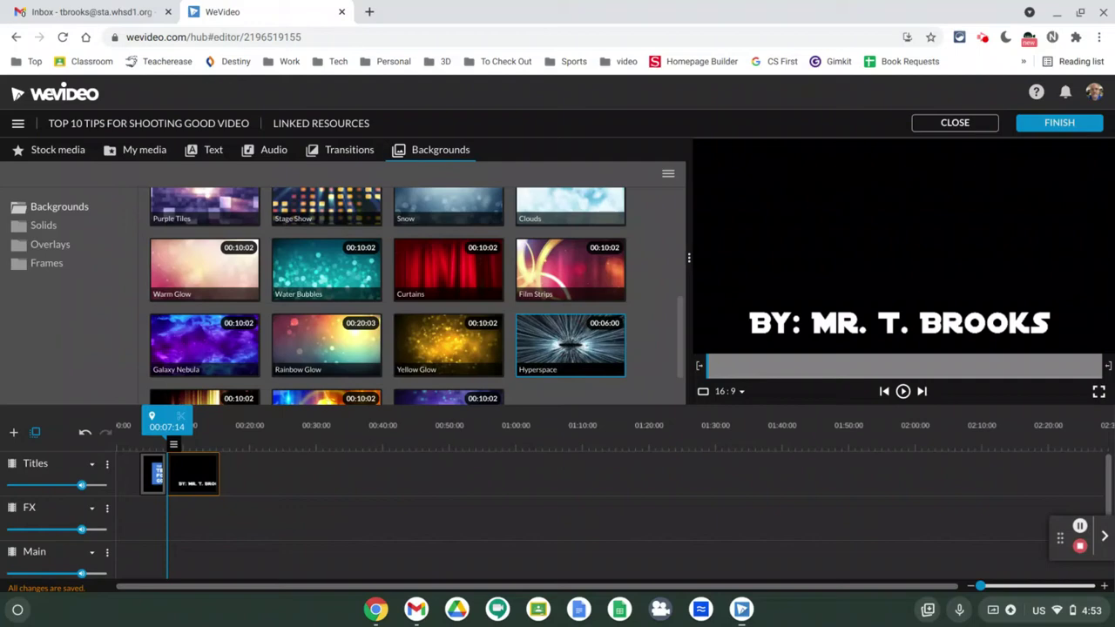
pyautogui.scroll(1, 571, 342)
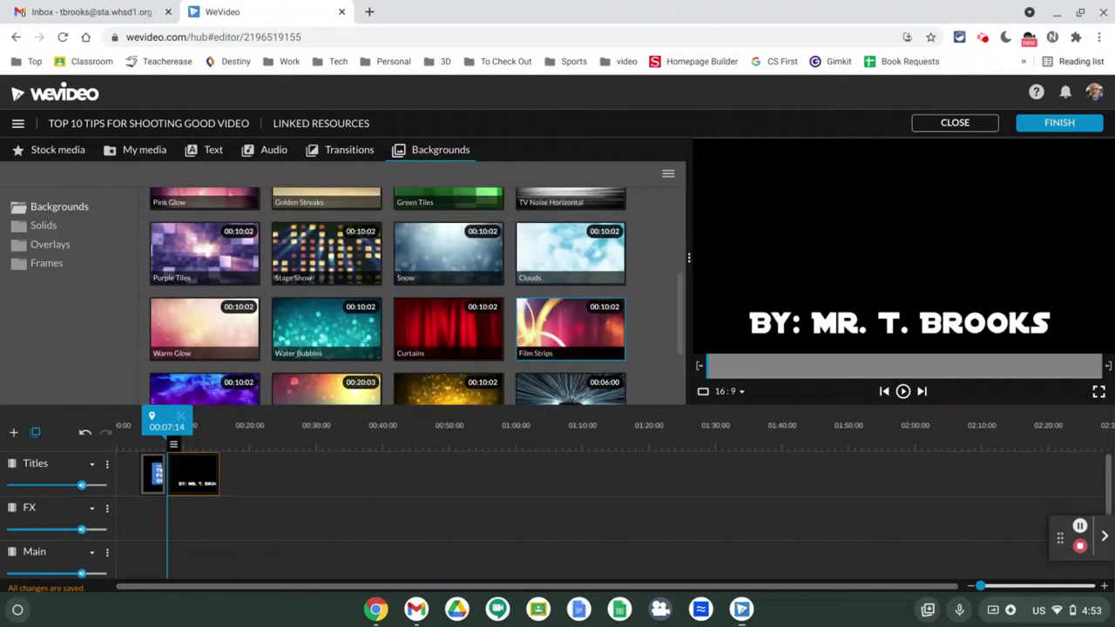
pyautogui.scroll(2, 570, 342)
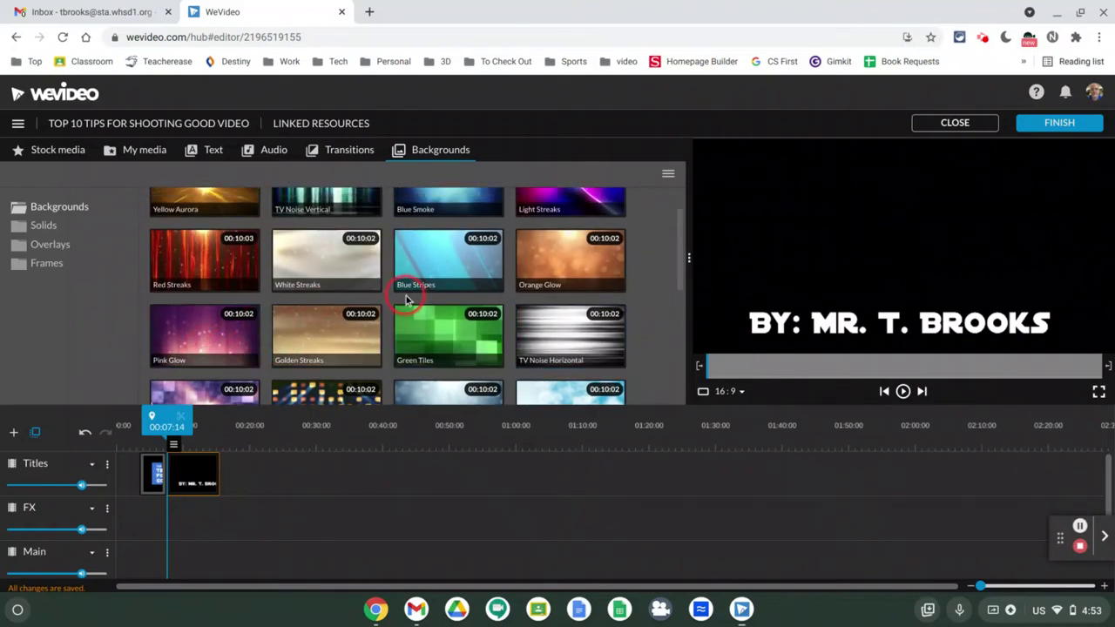
pyautogui.scroll(1, 418, 274)
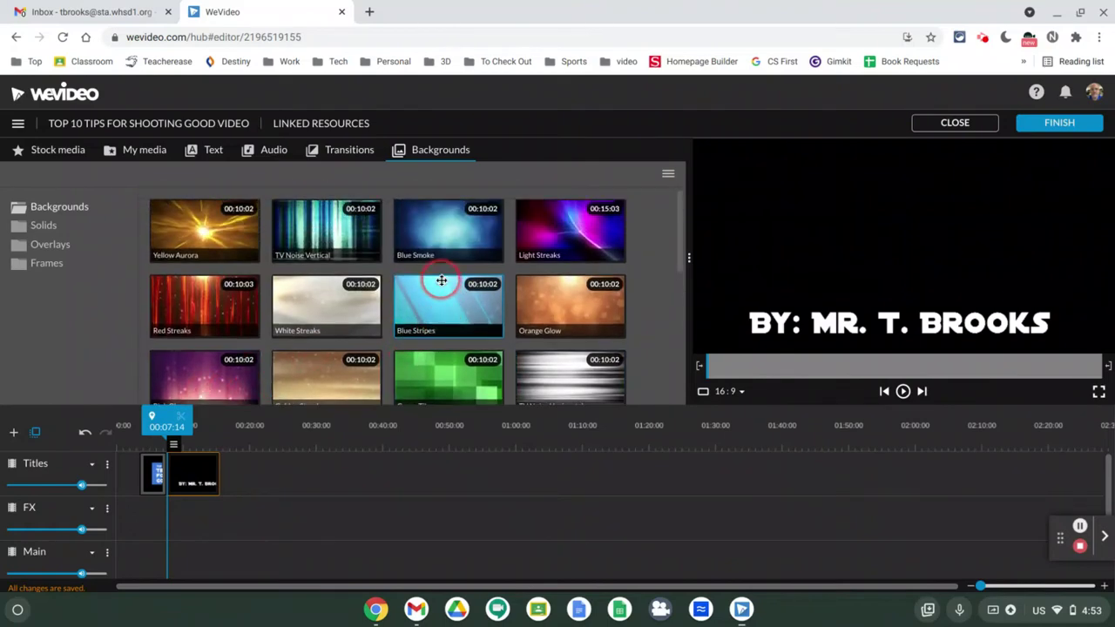
# Add the Blue Smoke background to the timeline and play it with the credit title over it.
pyautogui.moveTo(423, 241); pyautogui.dragTo(162, 562)
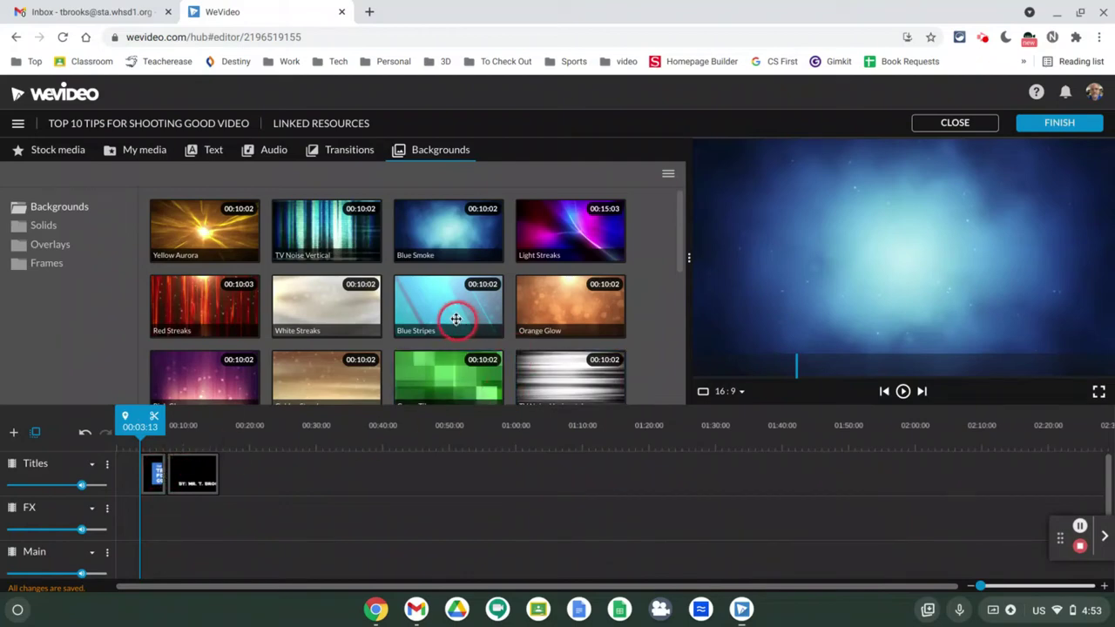
pyautogui.moveTo(450, 237); pyautogui.dragTo(163, 552)
pyautogui.click(186, 508)
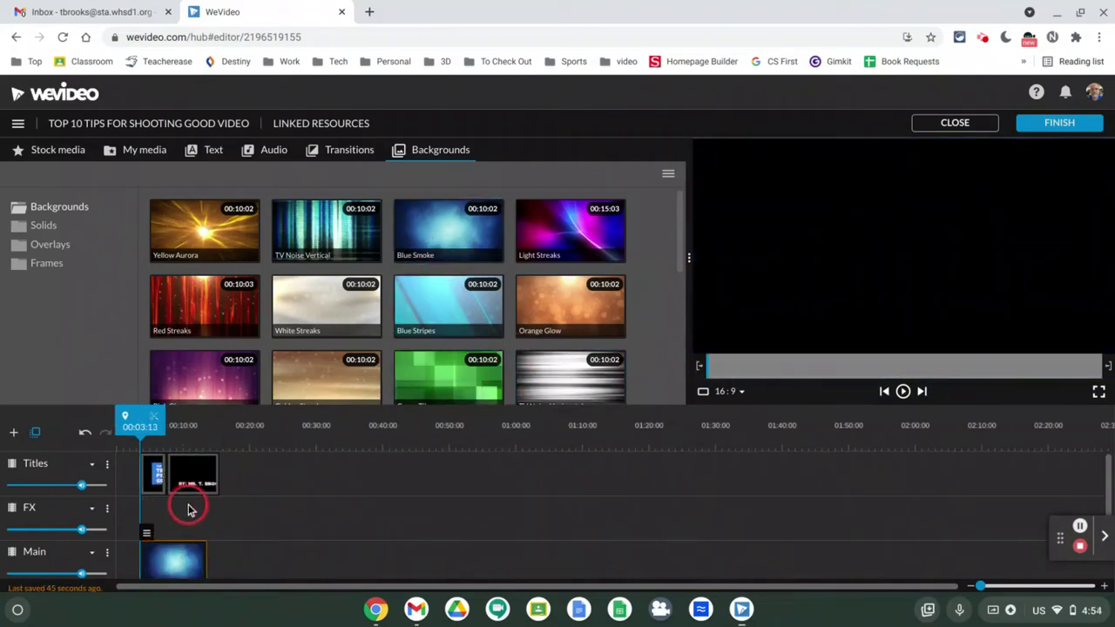
pyautogui.click(153, 418)
pyautogui.click(137, 529)
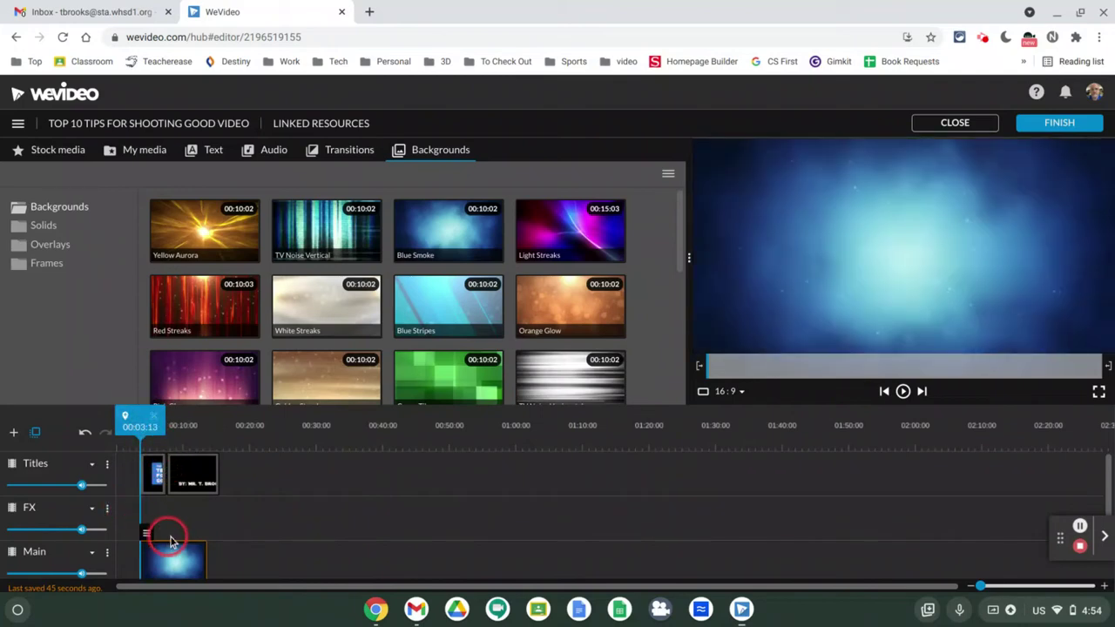
pyautogui.click(139, 421)
pyautogui.moveTo(140, 421)
pyautogui.mouseDown()
pyautogui.moveTo(180, 423)
pyautogui.moveTo(150, 416)
pyautogui.mouseUp()
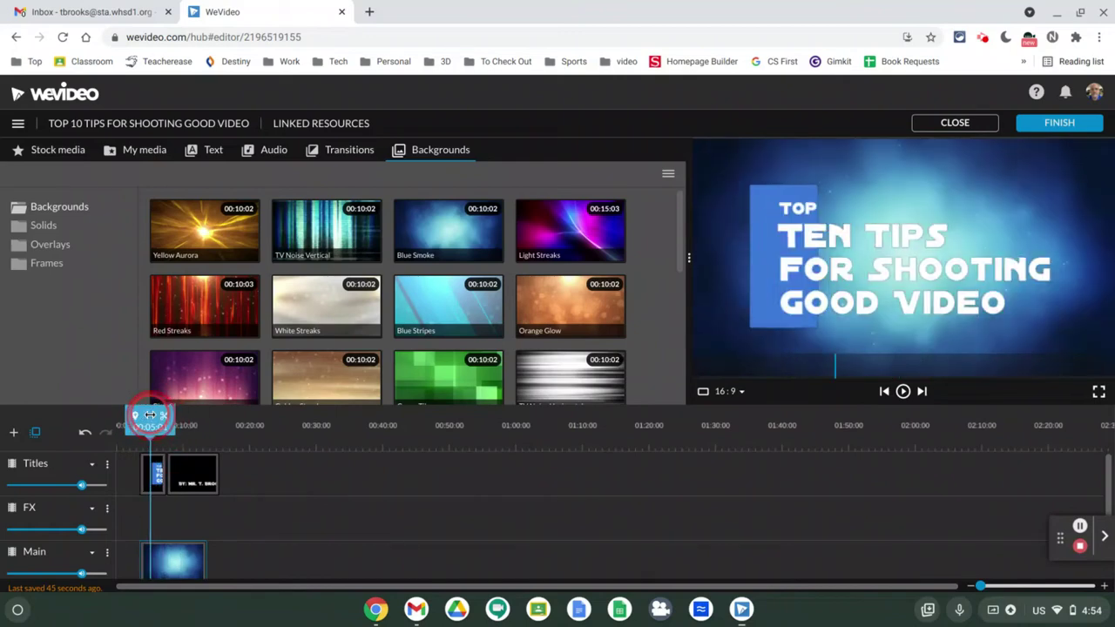
pyautogui.press('space')
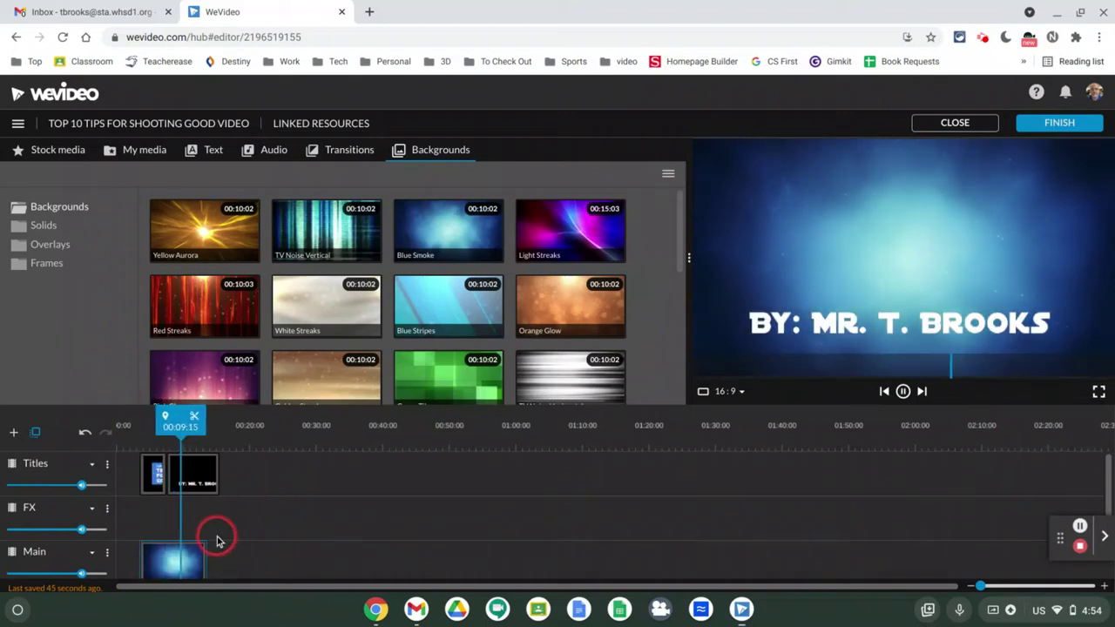
# Move both title clips to the FX track and put Blue Smoke back on Main.
pyautogui.click(207, 471)
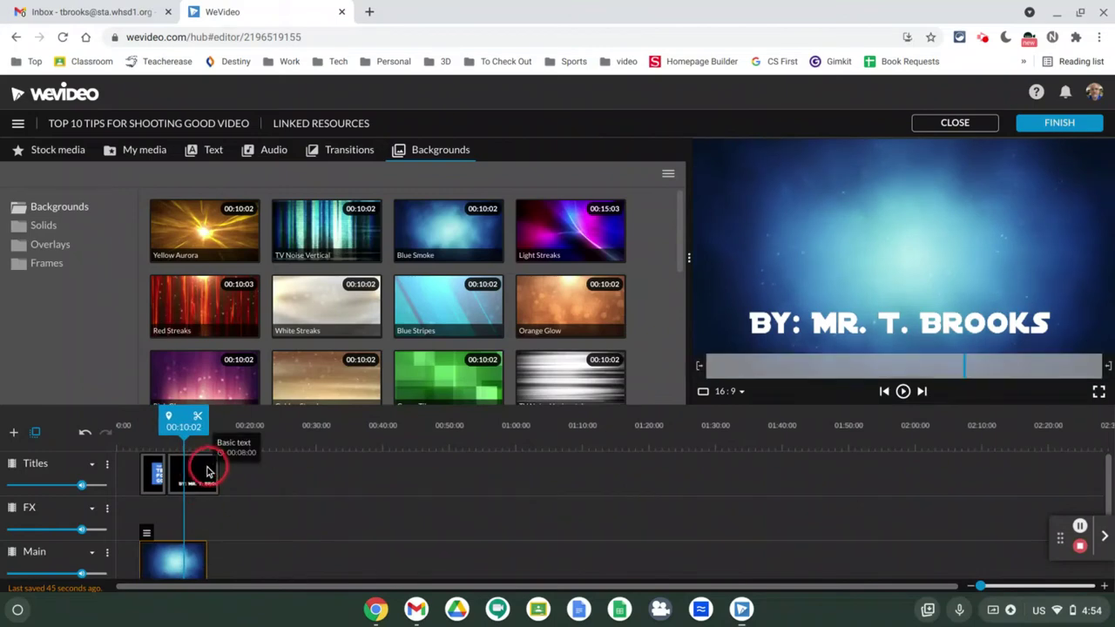
pyautogui.moveTo(197, 478); pyautogui.dragTo(193, 517)
pyautogui.click(133, 459)
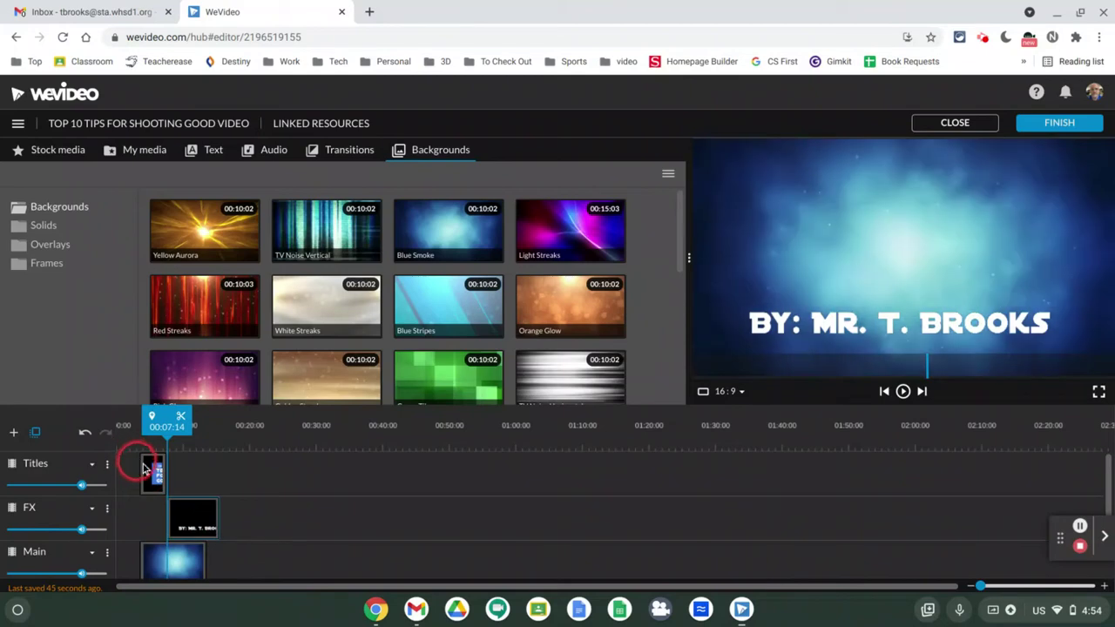
pyautogui.moveTo(148, 468); pyautogui.dragTo(152, 520)
pyautogui.moveTo(167, 557); pyautogui.dragTo(170, 467)
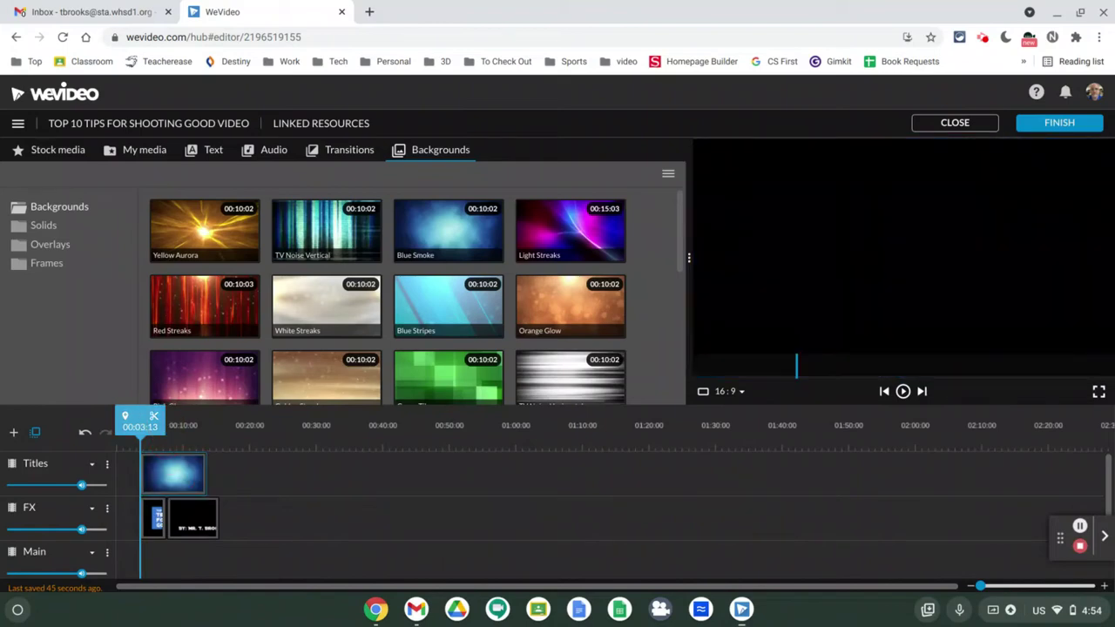
pyautogui.press('space')
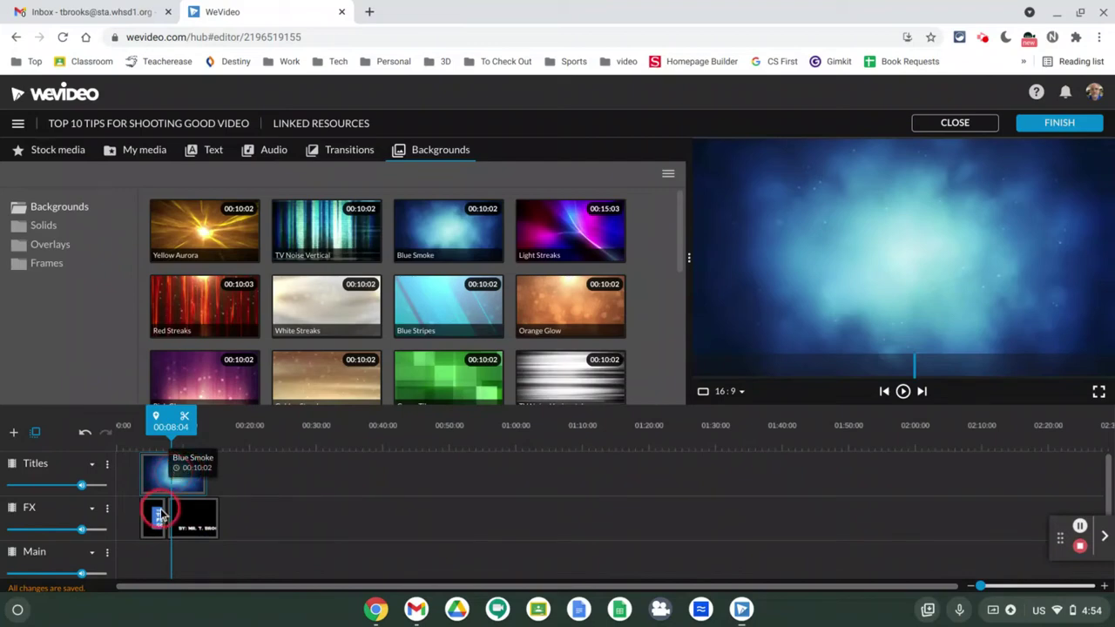
pyautogui.click(164, 474)
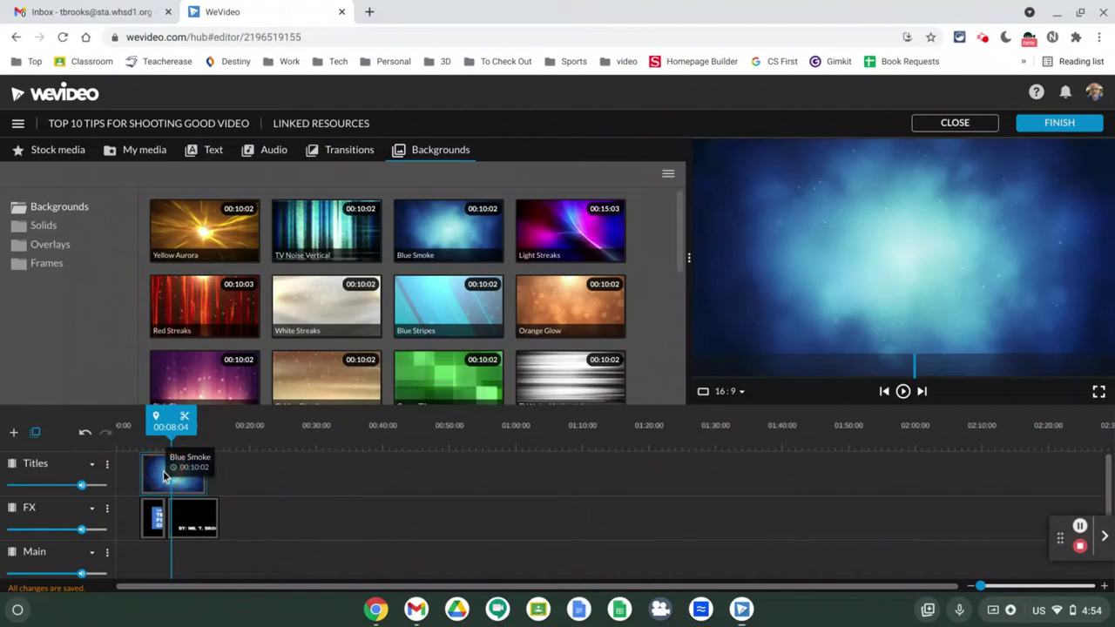
pyautogui.moveTo(164, 475); pyautogui.dragTo(139, 561)
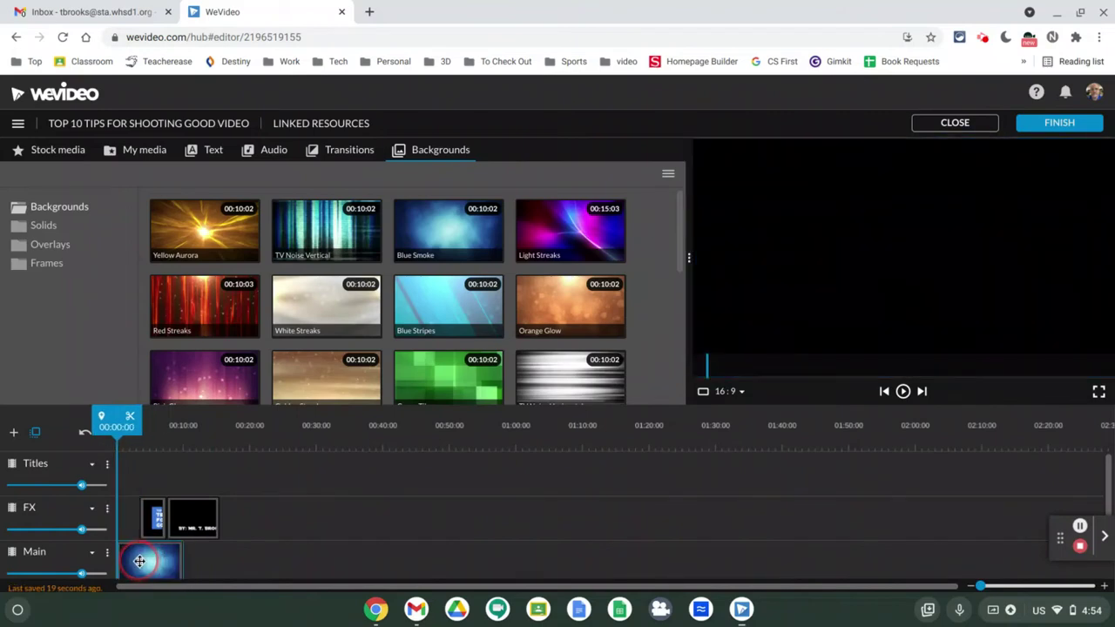
# Place Blue Smoke at the start of Main, move both titles up to Titles, and rewind to 00:00:00.
pyautogui.click(145, 561)
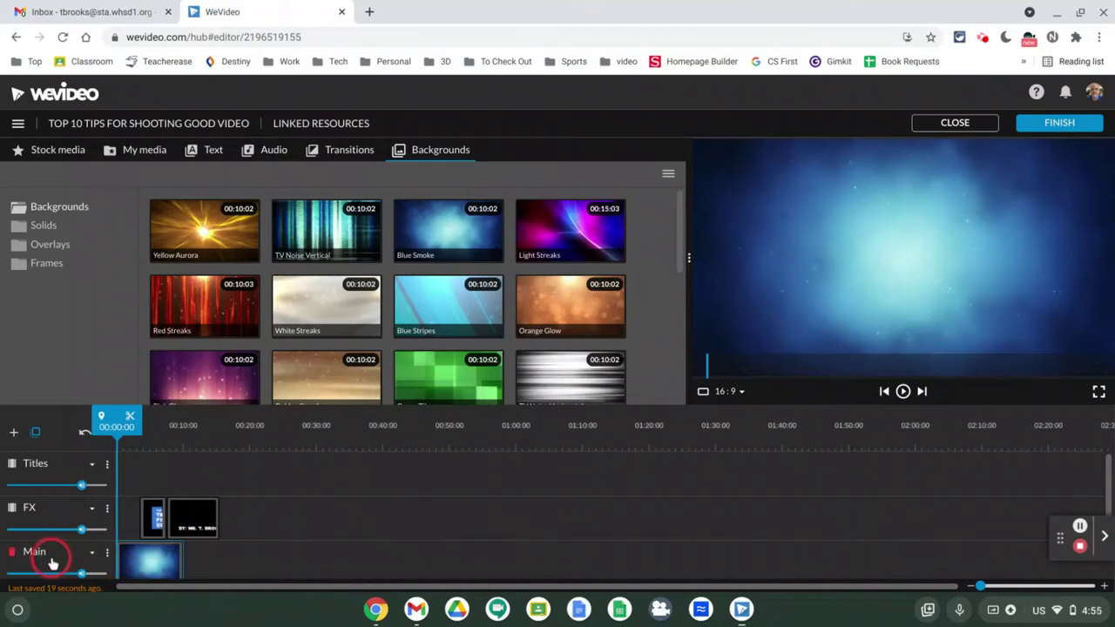
pyautogui.moveTo(153, 523); pyautogui.dragTo(143, 466)
pyautogui.moveTo(182, 515); pyautogui.dragTo(183, 473)
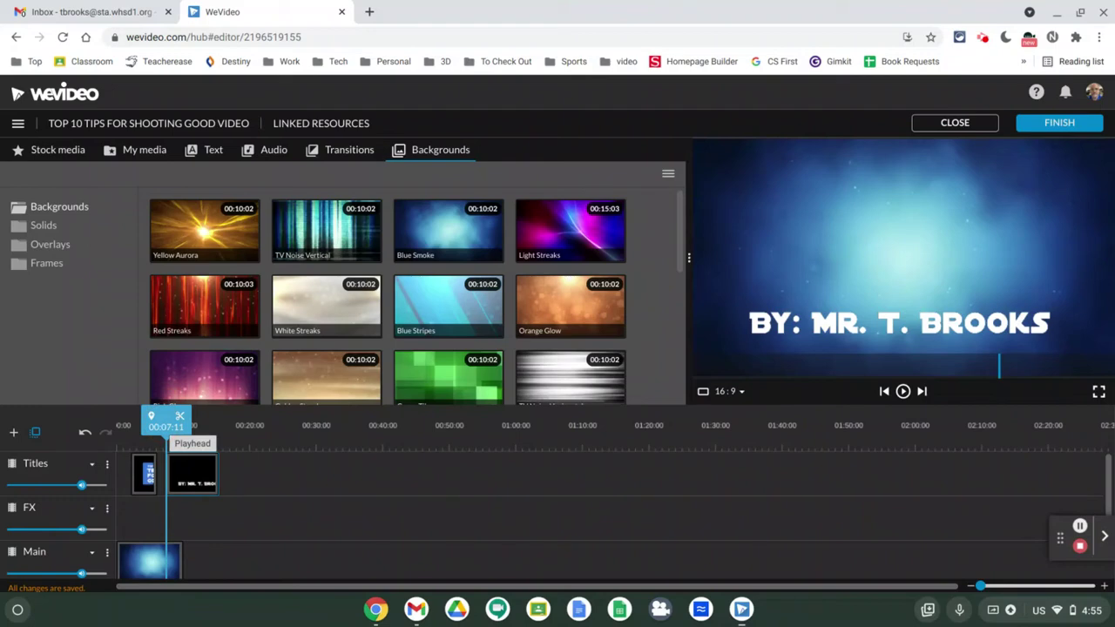
pyautogui.moveTo(166, 420); pyautogui.dragTo(118, 429)
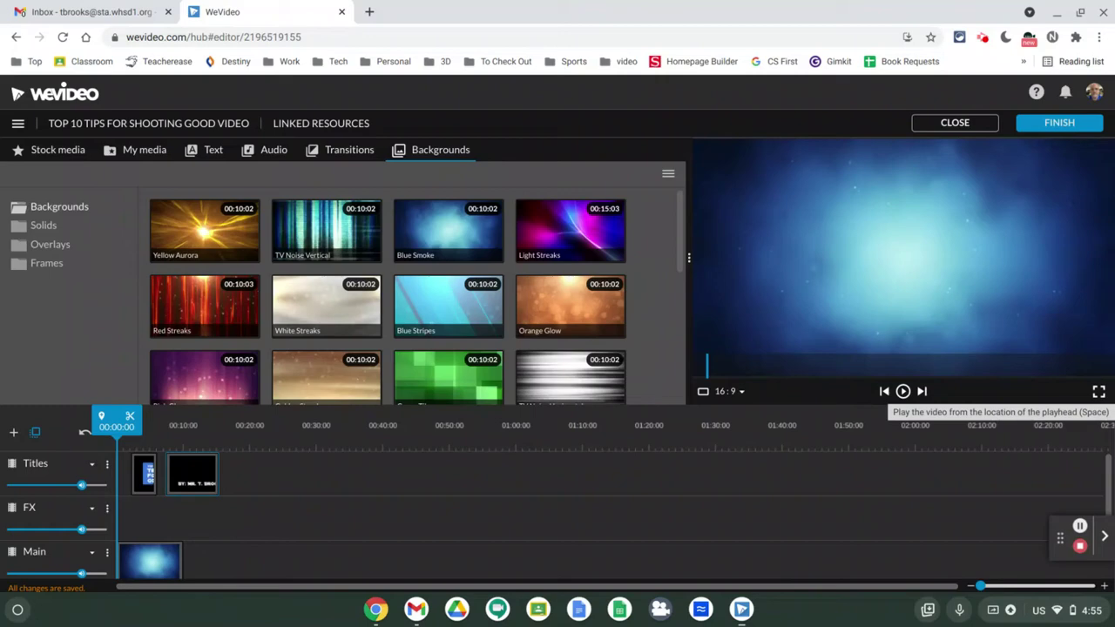
# Play the intro, then trim the byline clip's right edge so it ends near 00:10:02.
pyautogui.click(902, 391)
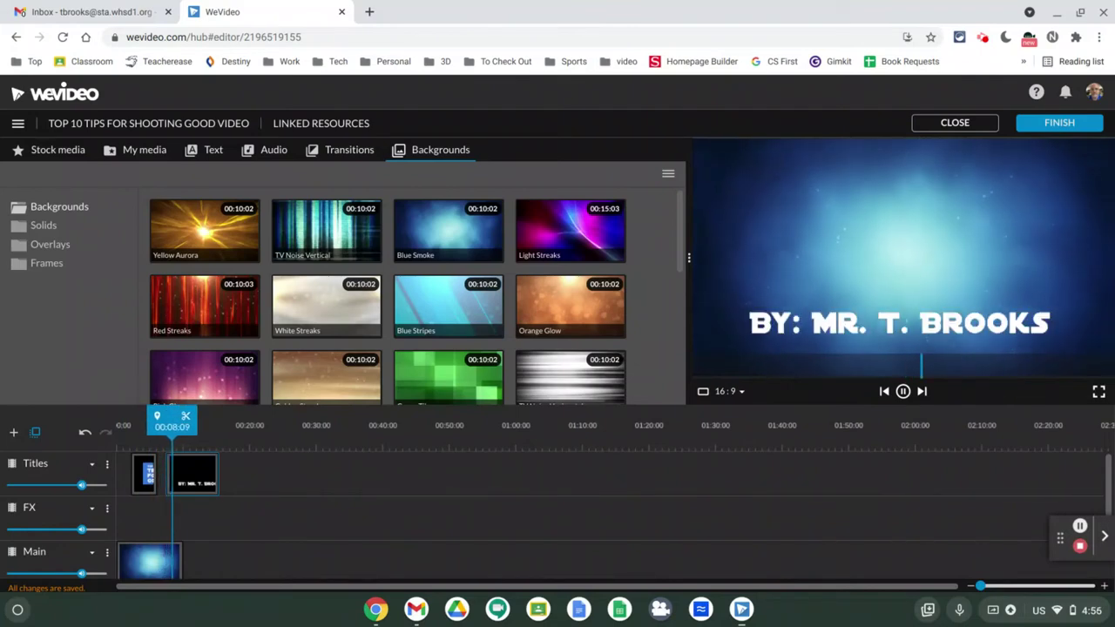
pyautogui.press('space')
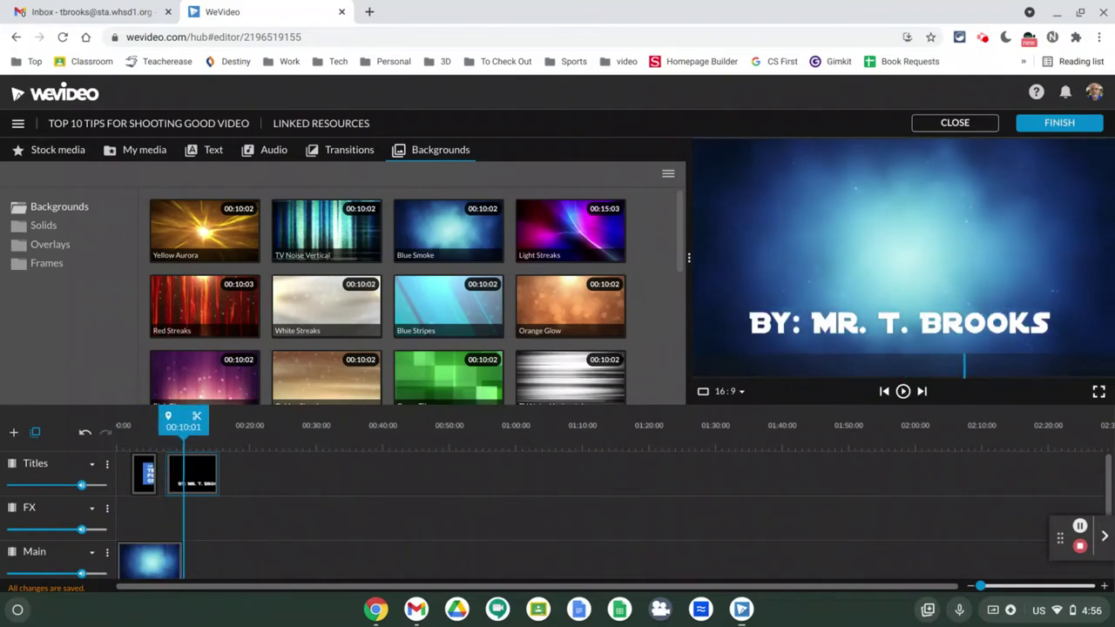
pyautogui.click(146, 486)
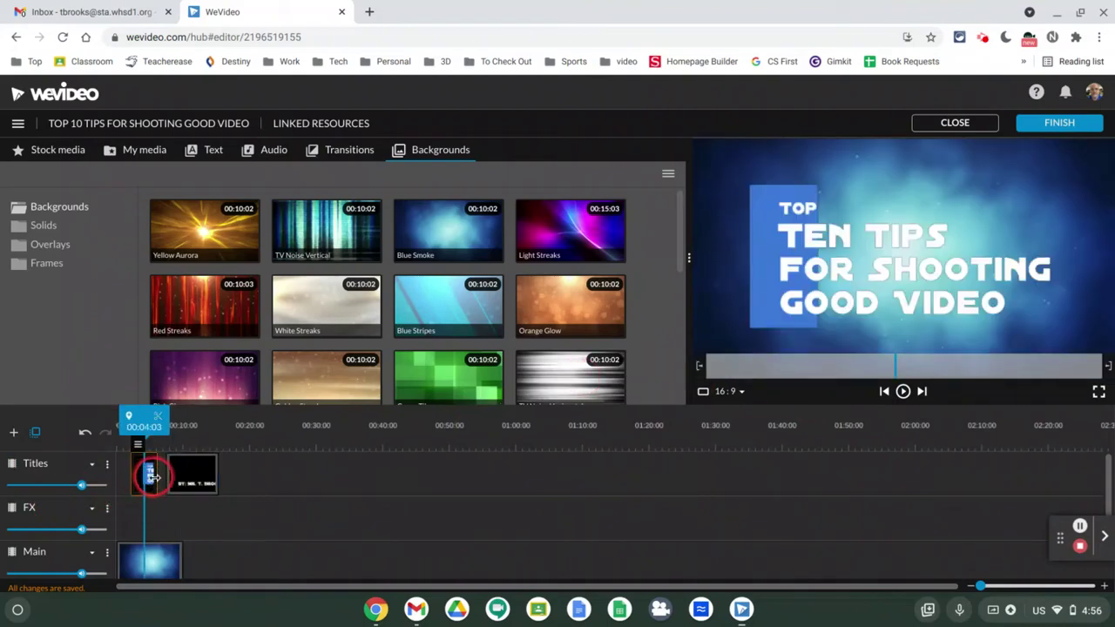
pyautogui.click(153, 475)
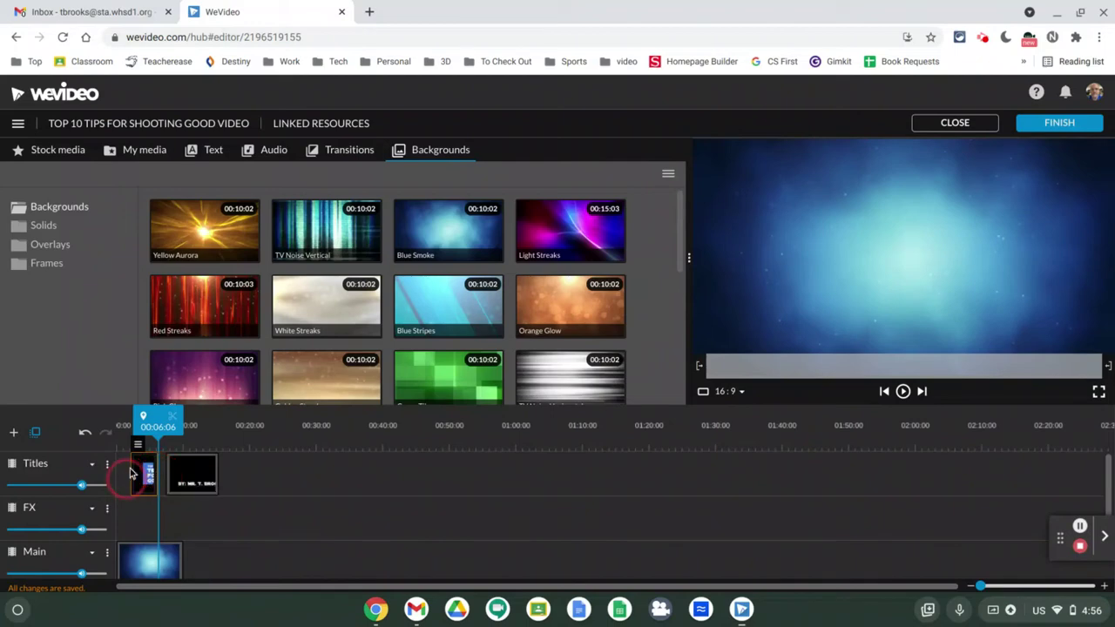
pyautogui.click(149, 475)
pyautogui.click(162, 474)
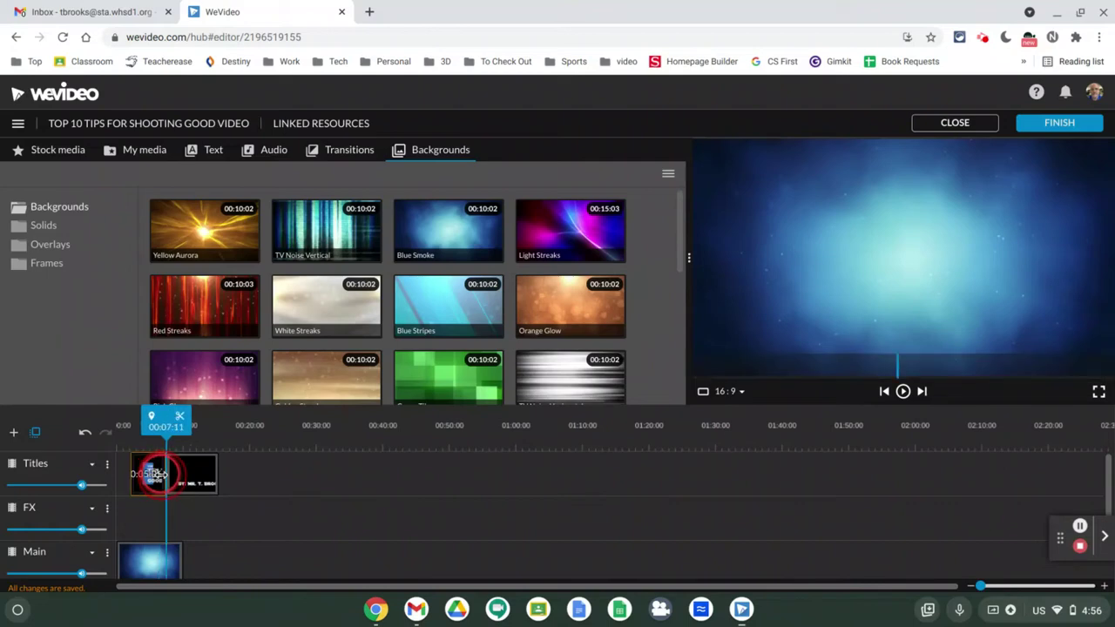
pyautogui.click(183, 473)
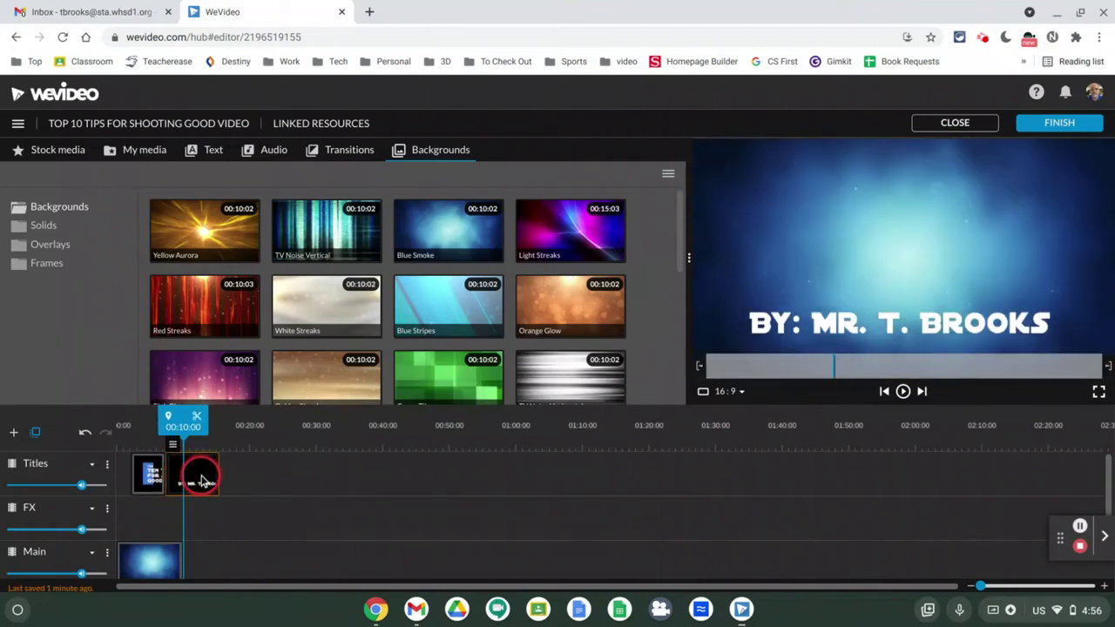
pyautogui.moveTo(213, 473); pyautogui.dragTo(184, 476)
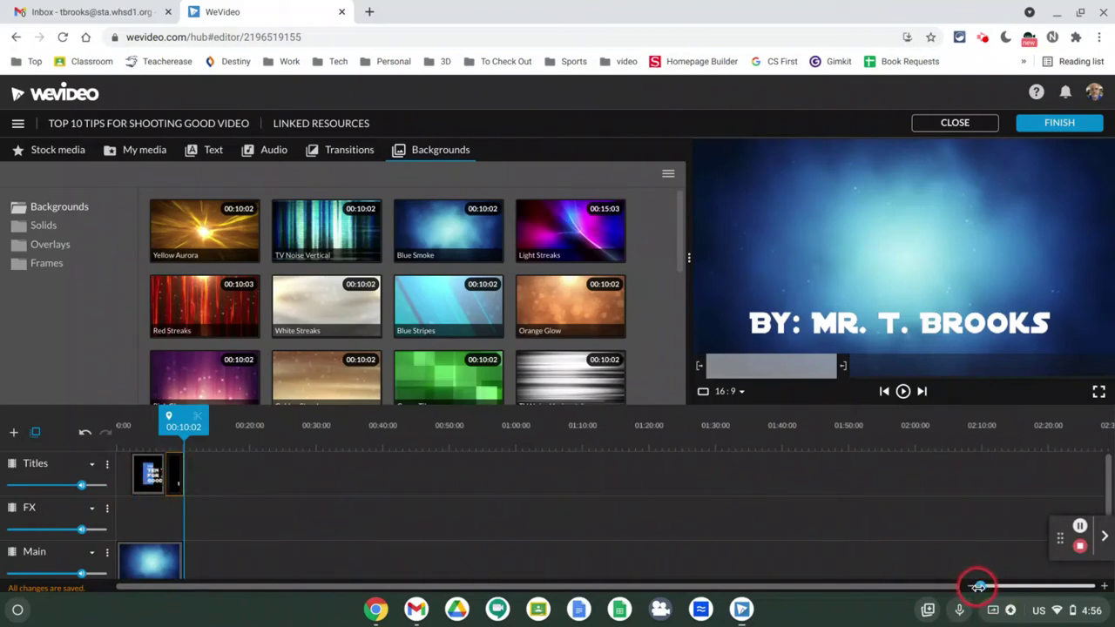
# Zoom into the timeline, return to the start, and play the intro in the preview.
pyautogui.moveTo(979, 585); pyautogui.dragTo(989, 585)
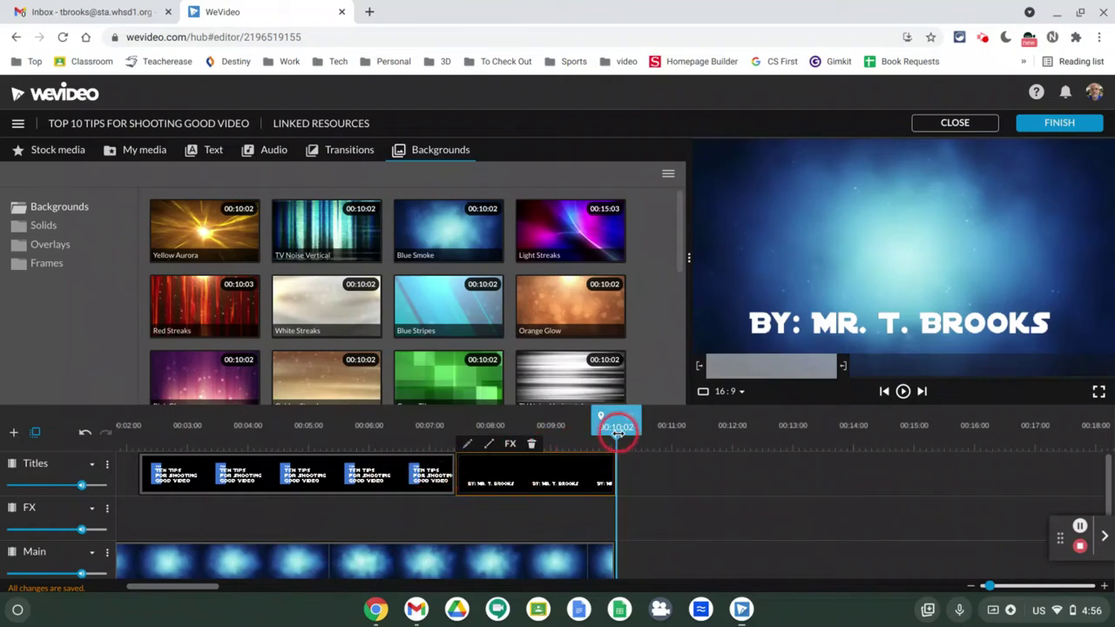
pyautogui.click(886, 392)
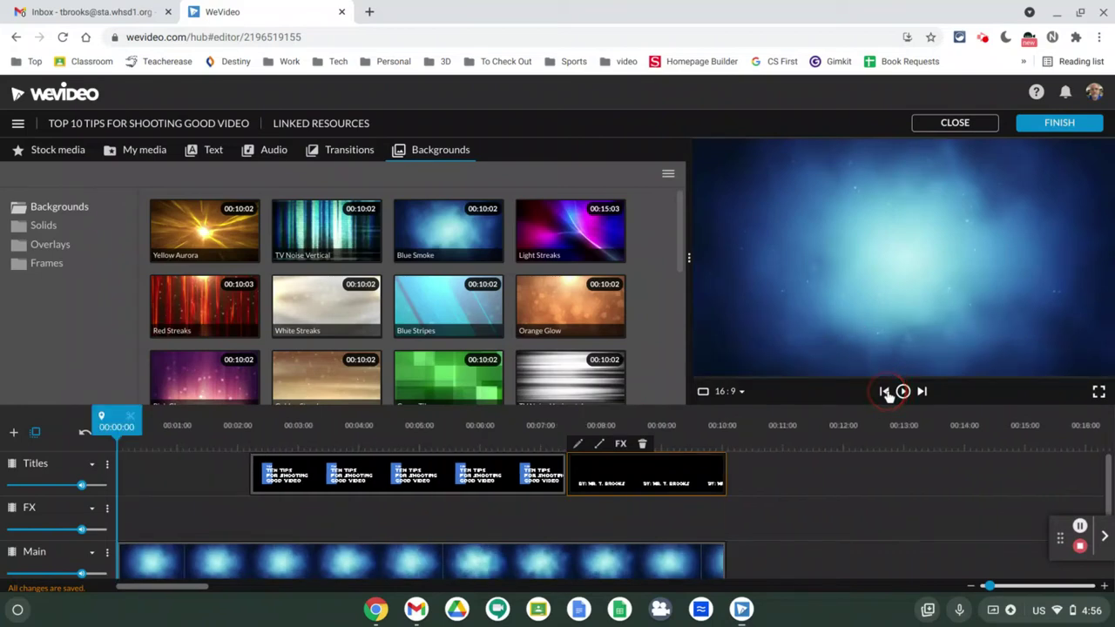
pyautogui.click(902, 391)
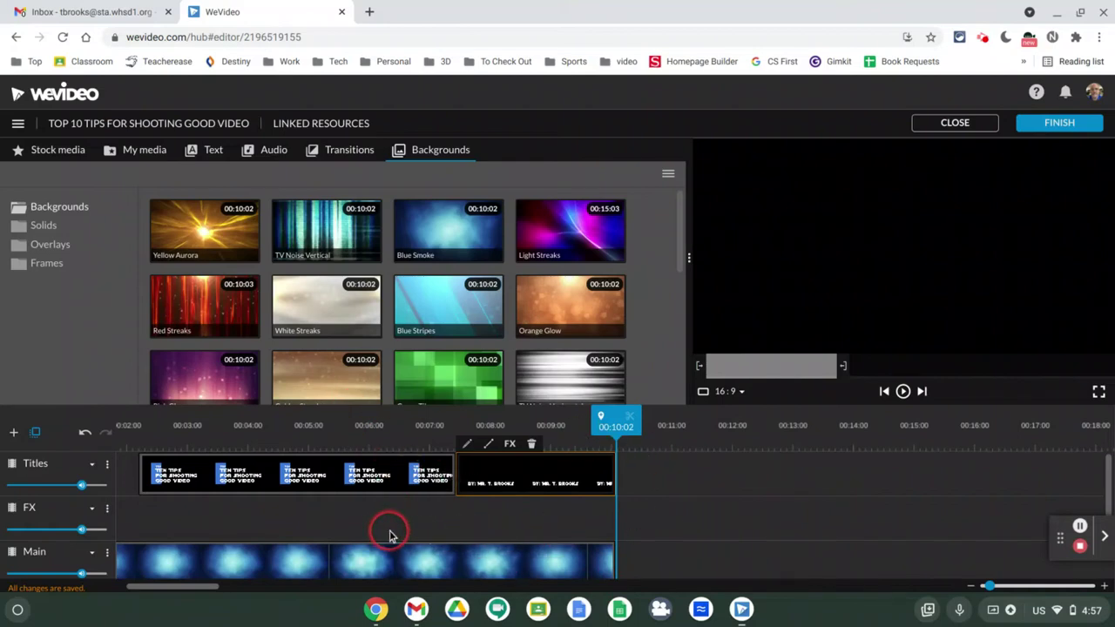
# Drag the static Basic text template onto the Titles track after the byline and open its editor.
pyautogui.click(213, 154)
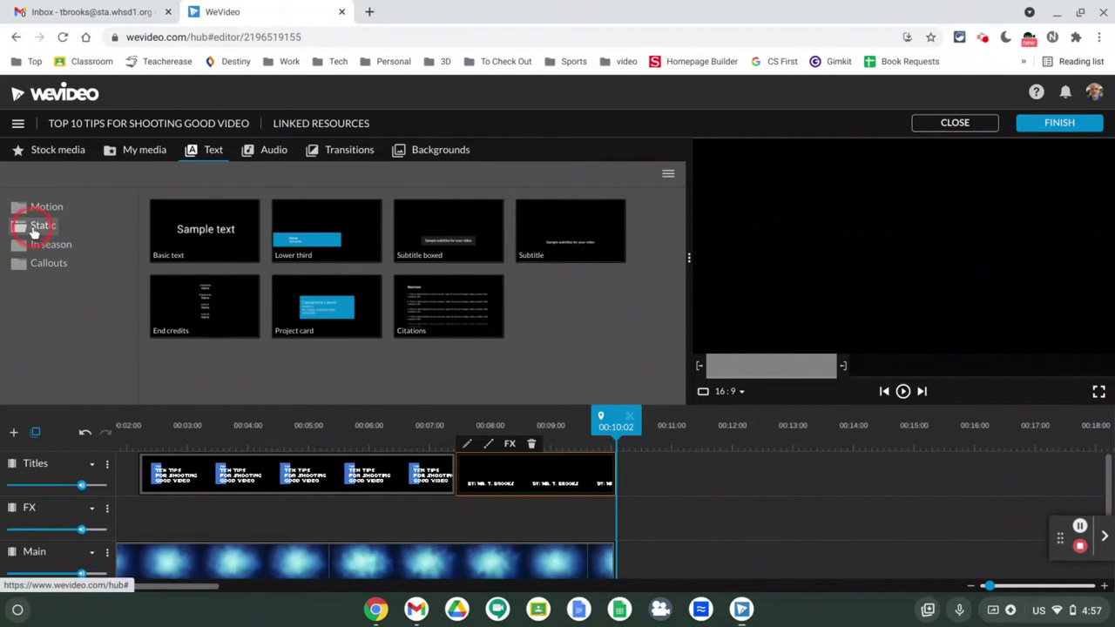
pyautogui.click(213, 227)
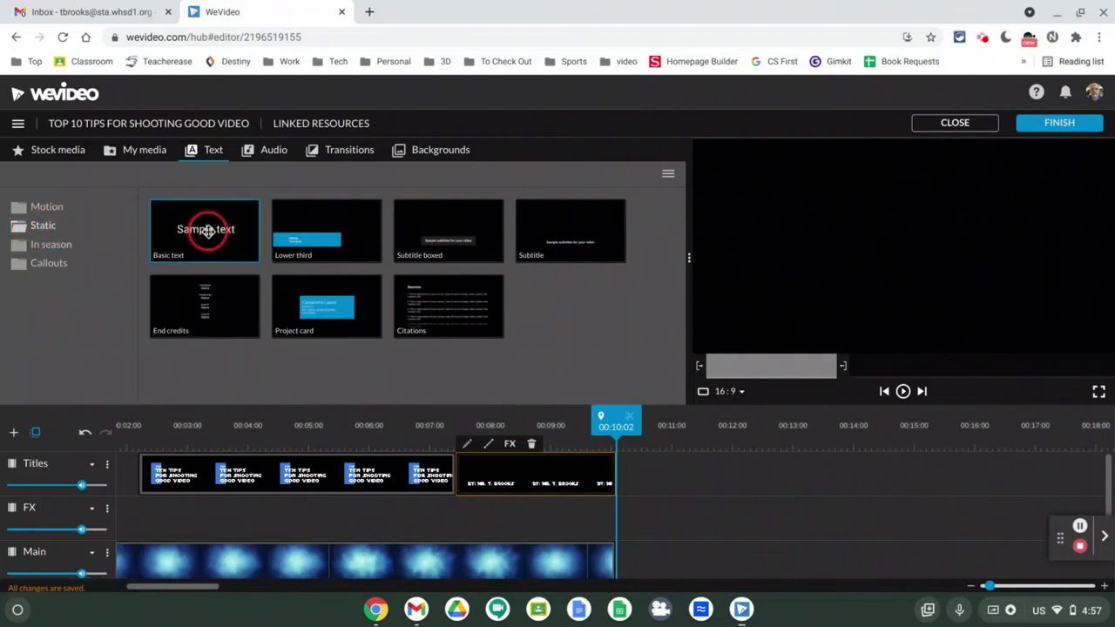
pyautogui.click(477, 365)
pyautogui.moveTo(496, 387); pyautogui.dragTo(645, 471)
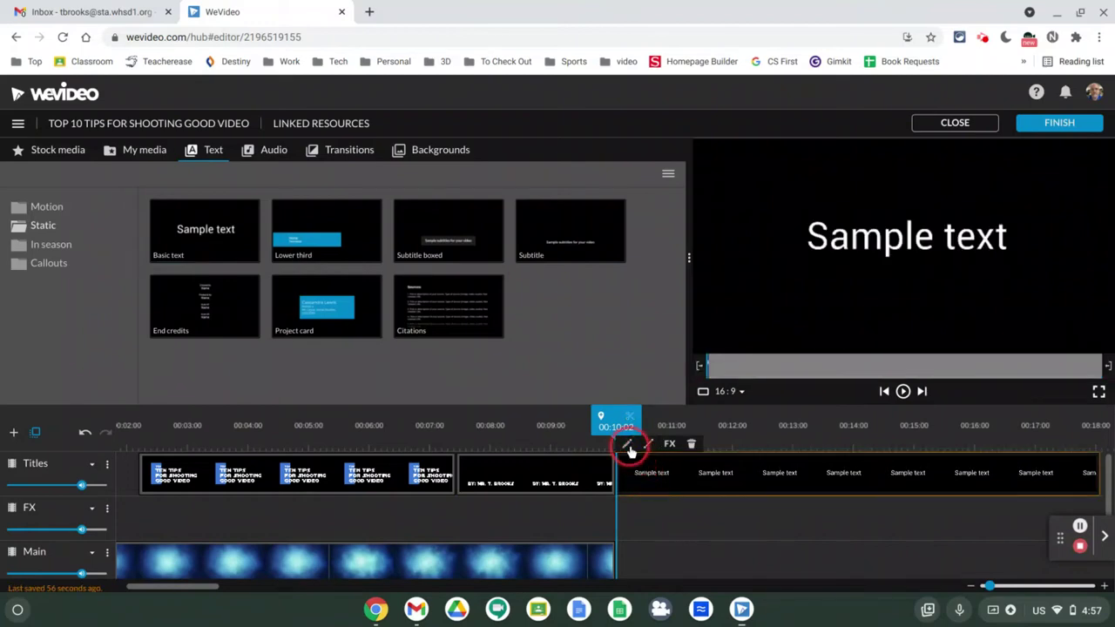
pyautogui.click(628, 446)
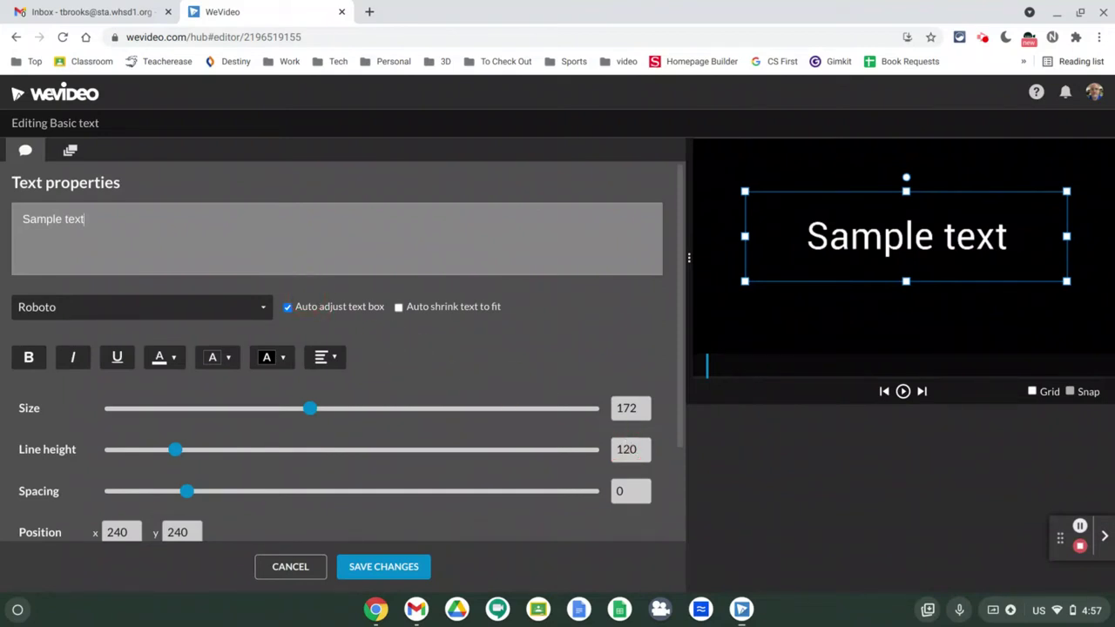
# Change the title text to 'Tip Number 1' / 'Plan Ahead' in the DistantGalaxy font.
pyautogui.click(70, 269)
pyautogui.click(75, 225)
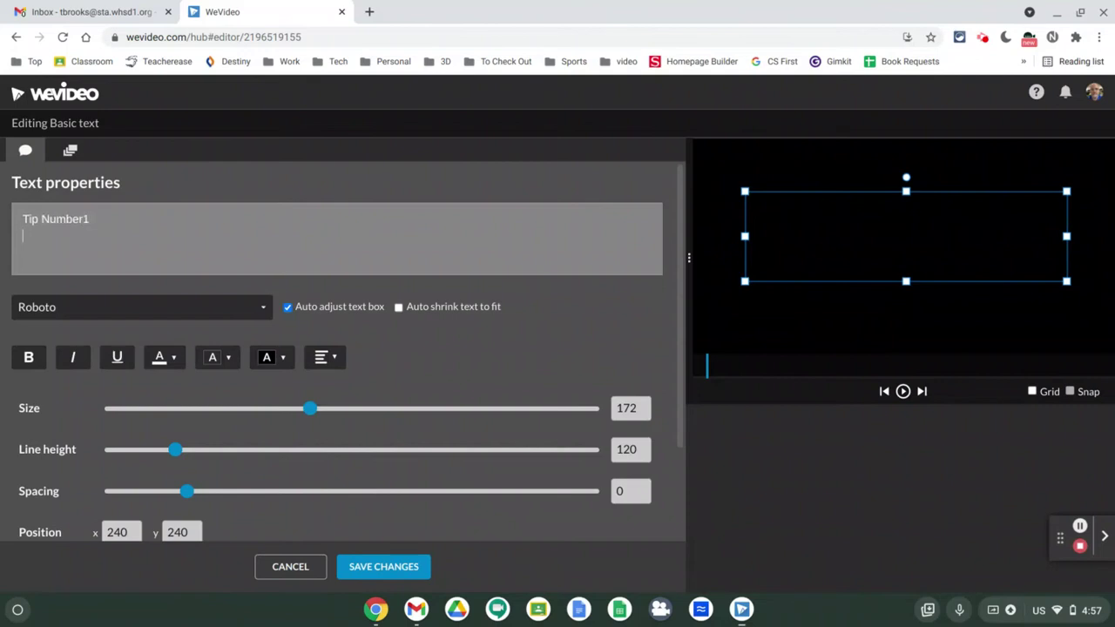
pyautogui.write('Plan Ahead')
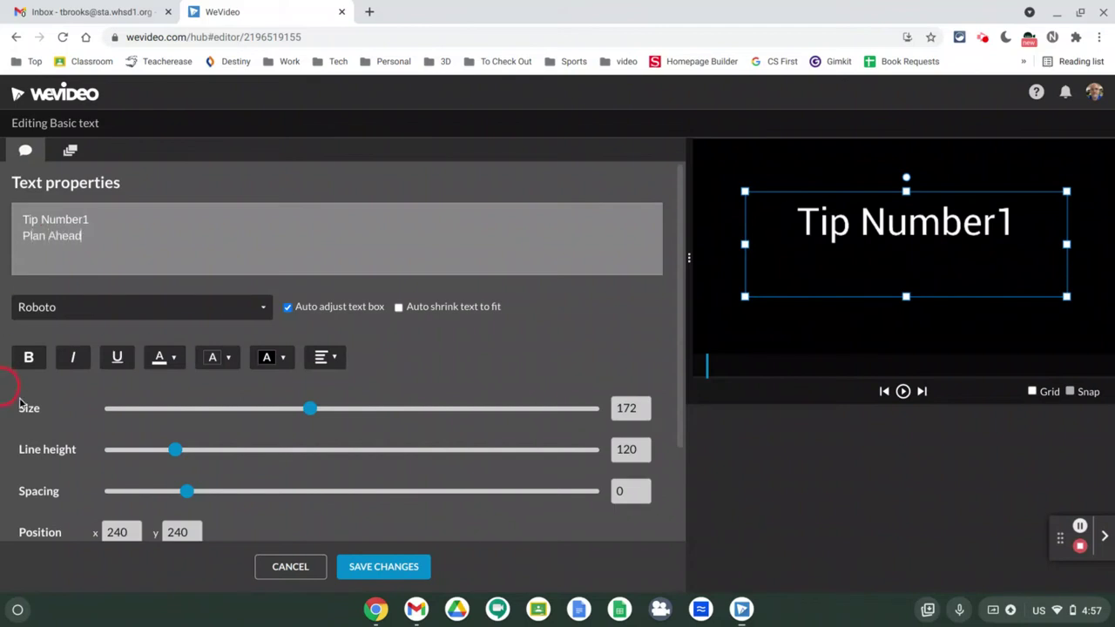
pyautogui.click(177, 313)
pyautogui.scroll(-6, 119, 446)
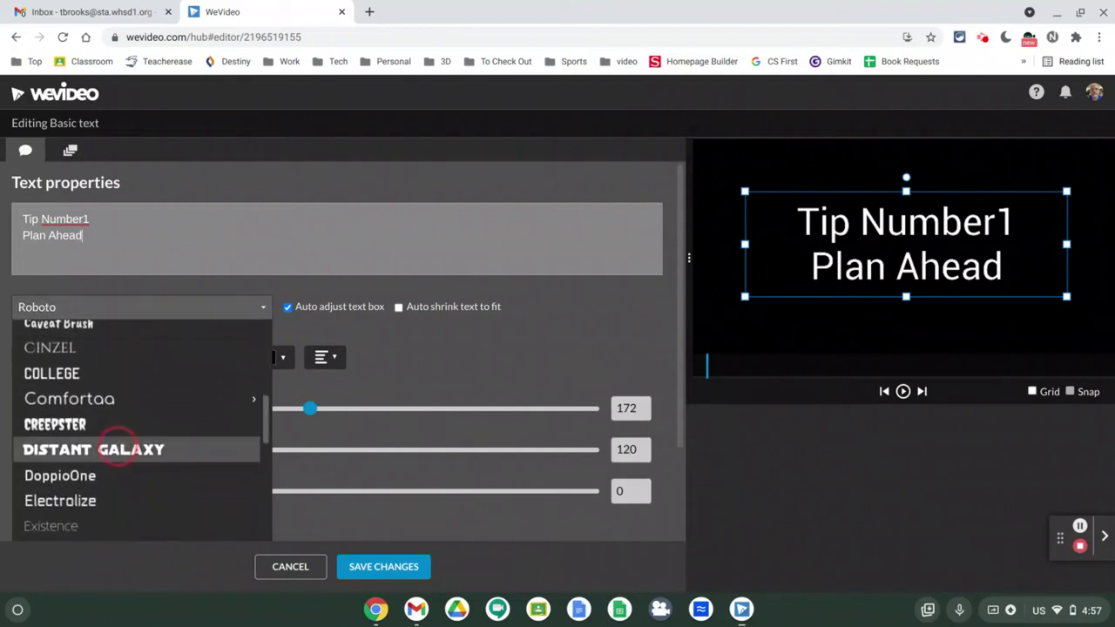
pyautogui.click(119, 449)
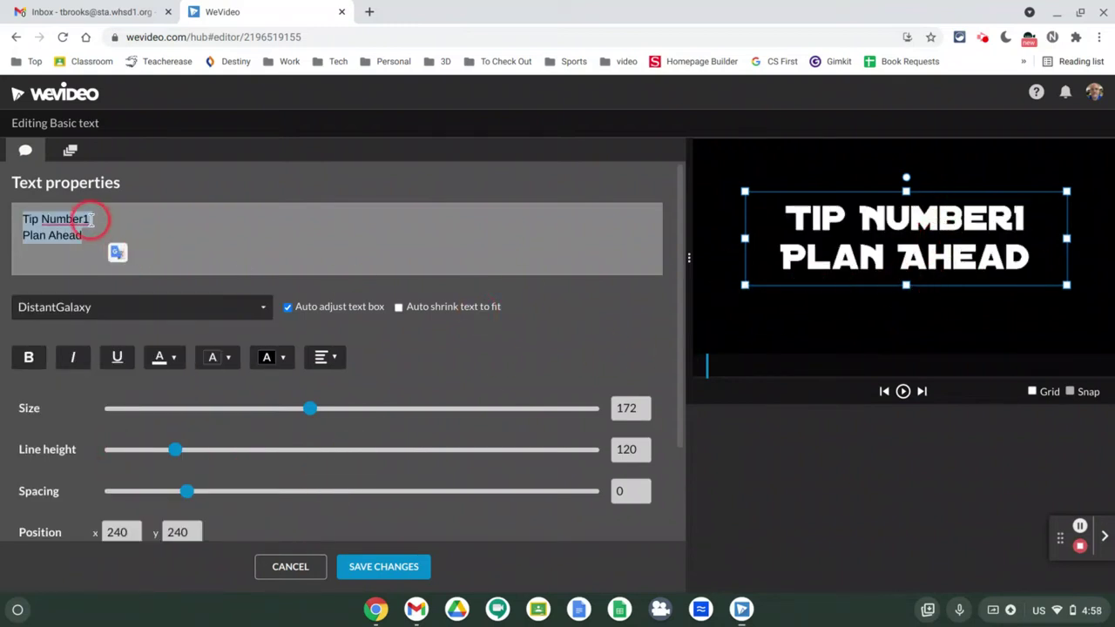
# Add the space before '1' in 'Tip Number 1' and nudge the text box slightly lower.
pyautogui.click(88, 219)
pyautogui.click(232, 229)
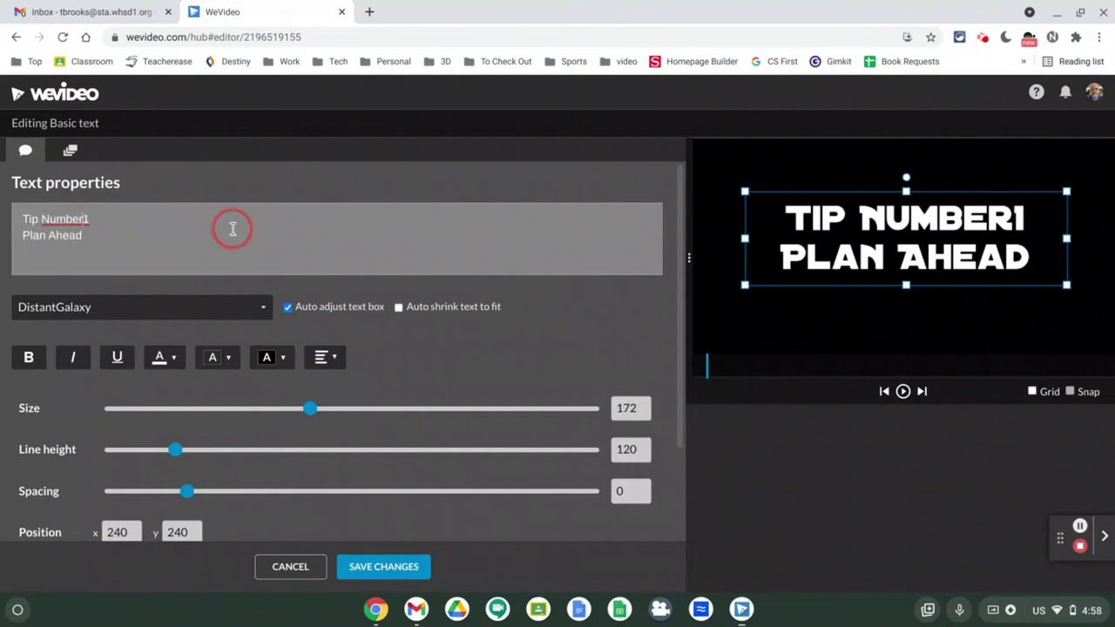
pyautogui.click(87, 218)
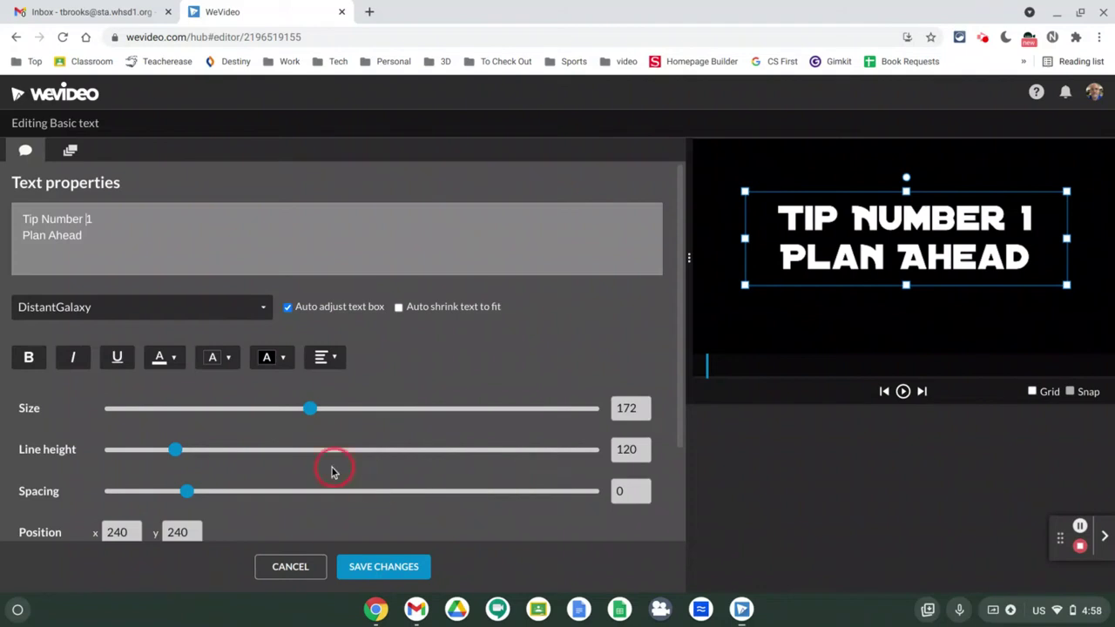
pyautogui.click(947, 202)
pyautogui.moveTo(907, 252); pyautogui.dragTo(905, 262)
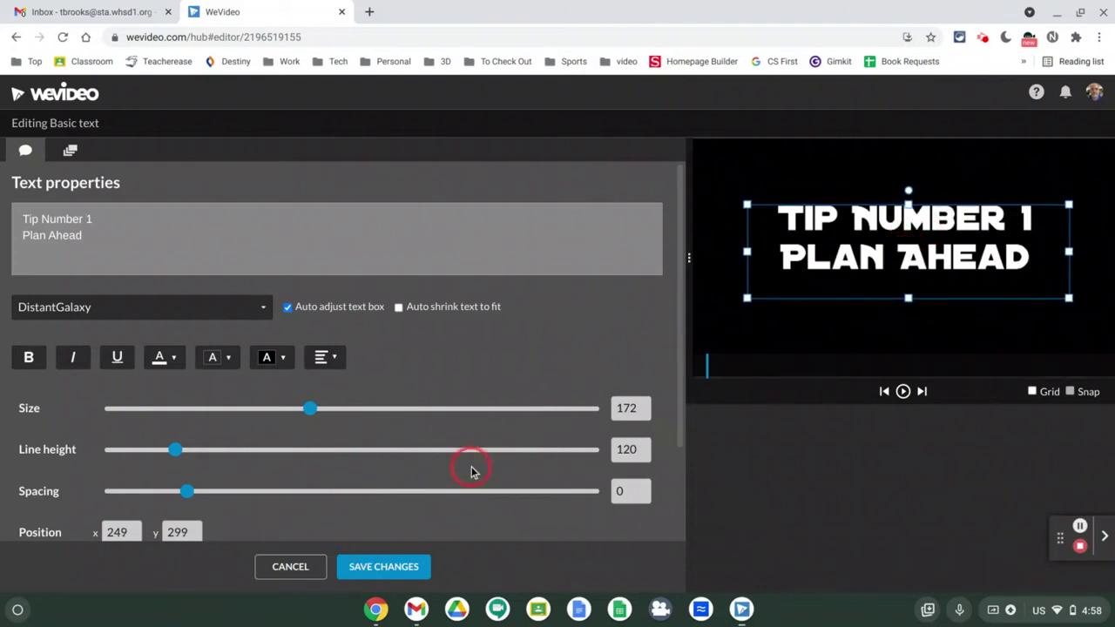
# Save the Tip Number 1 title, lay the Art Deco frame beneath it on the FX track, and preview.
pyautogui.click(385, 567)
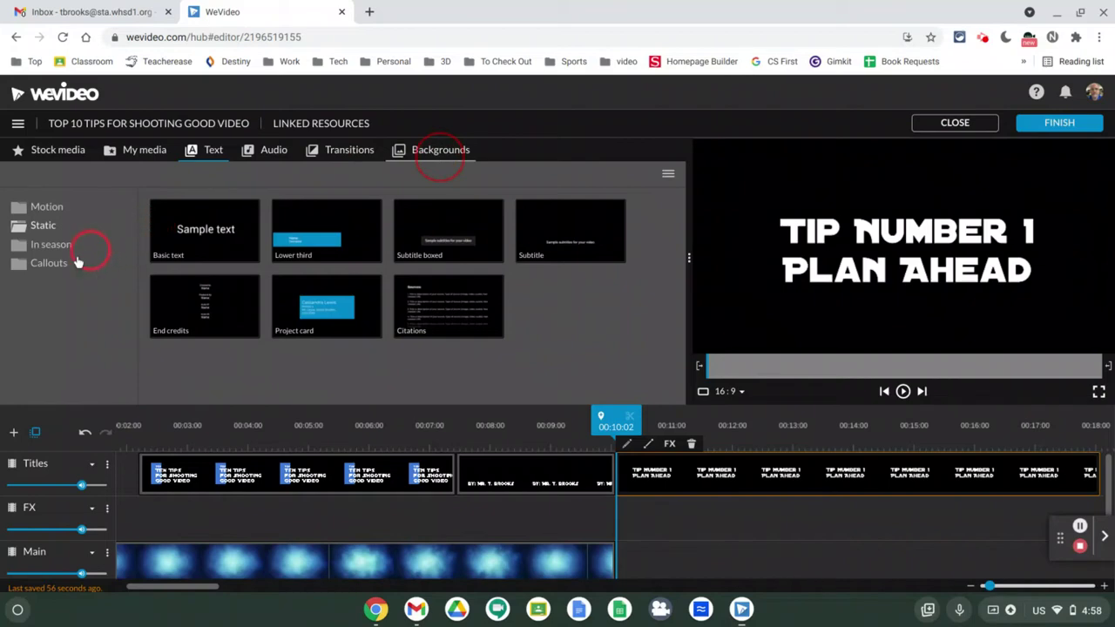
pyautogui.click(46, 281)
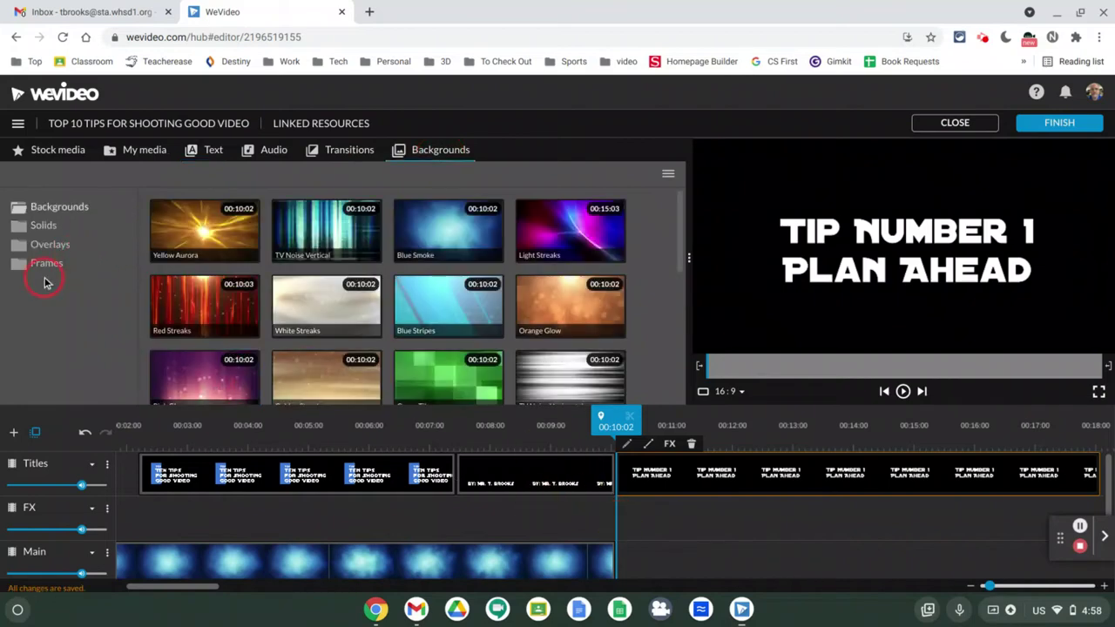
pyautogui.click(52, 267)
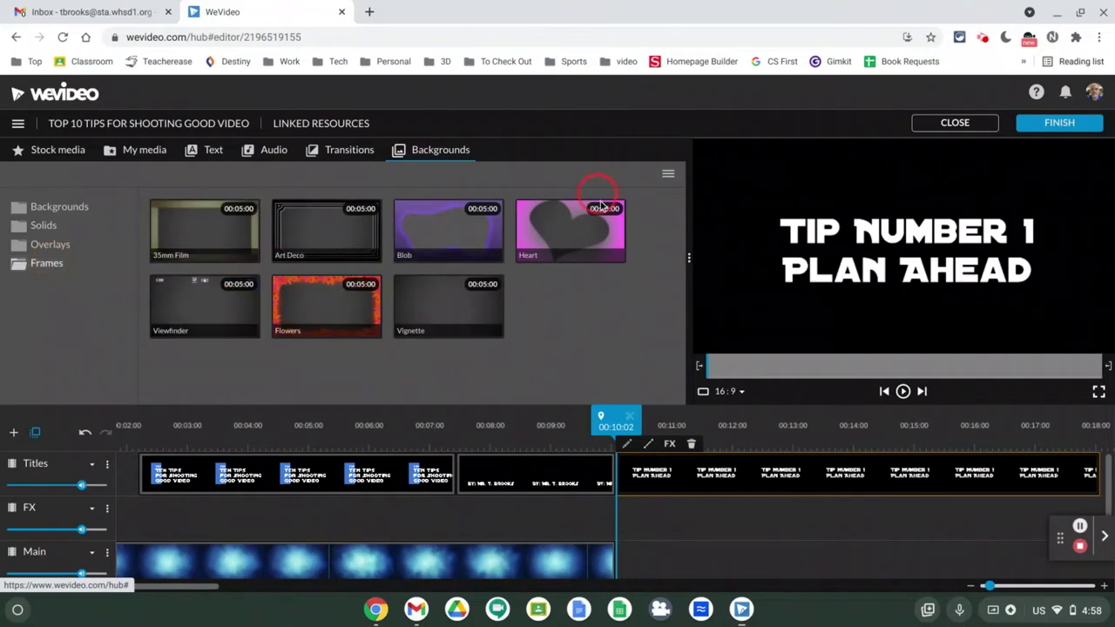
pyautogui.click(331, 219)
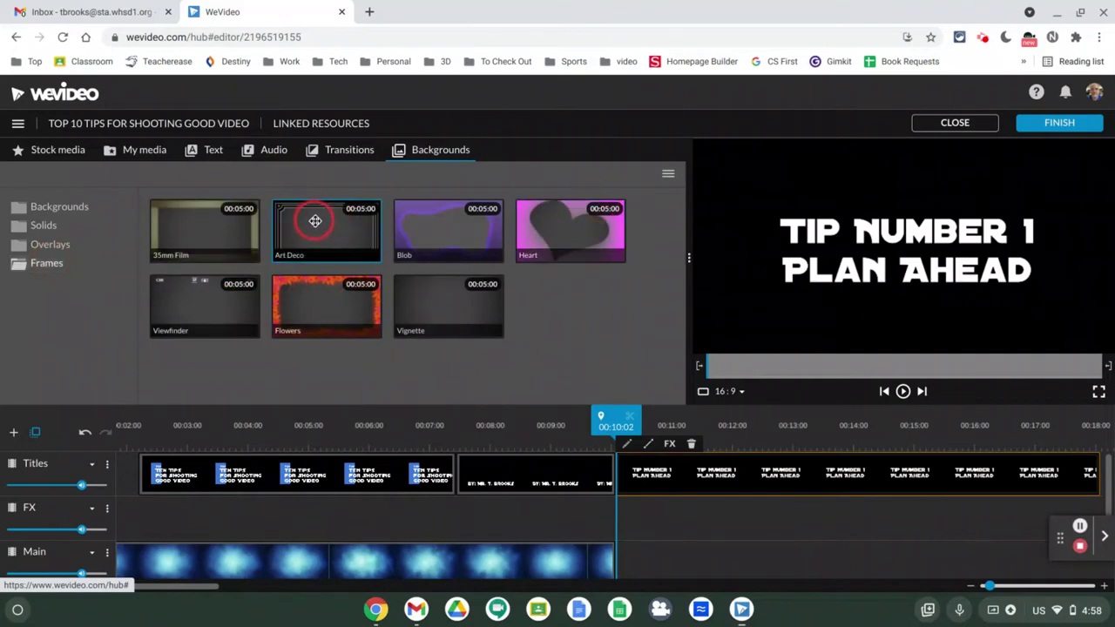
pyautogui.moveTo(314, 221); pyautogui.dragTo(640, 522)
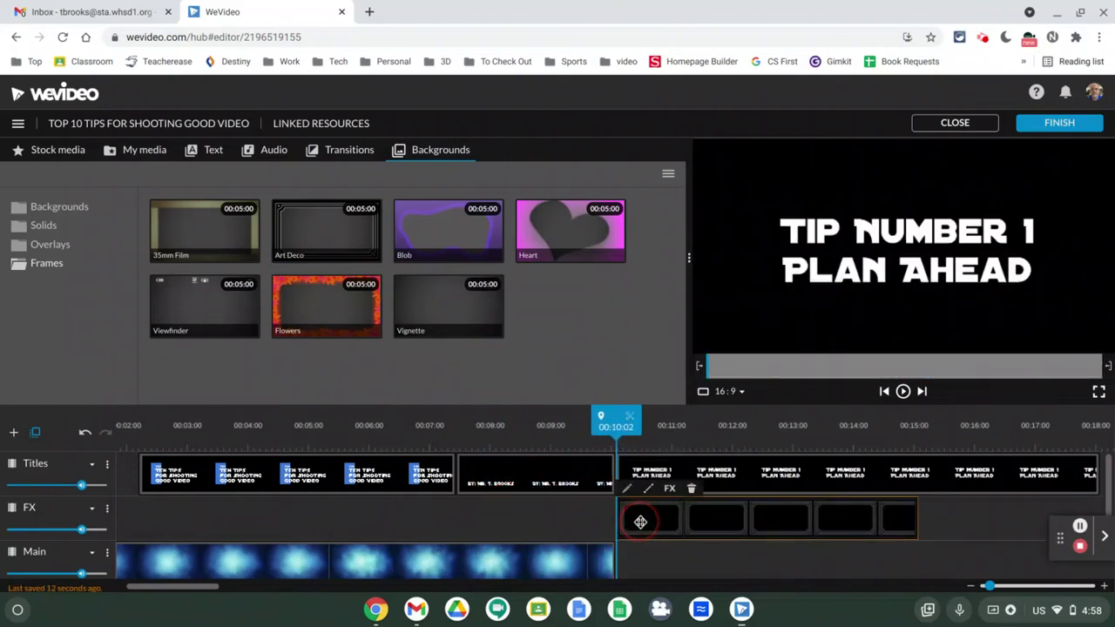
pyautogui.moveTo(613, 419); pyautogui.dragTo(671, 406)
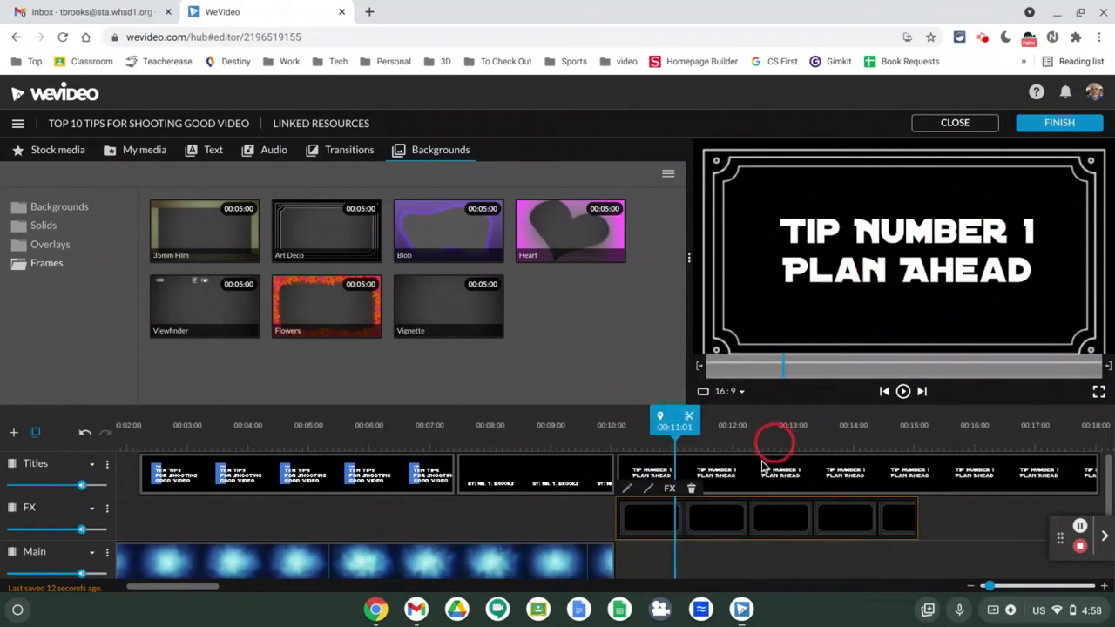
# Drop the Red solid onto the Main track under the tip card and play it back briefly.
pyautogui.click(68, 224)
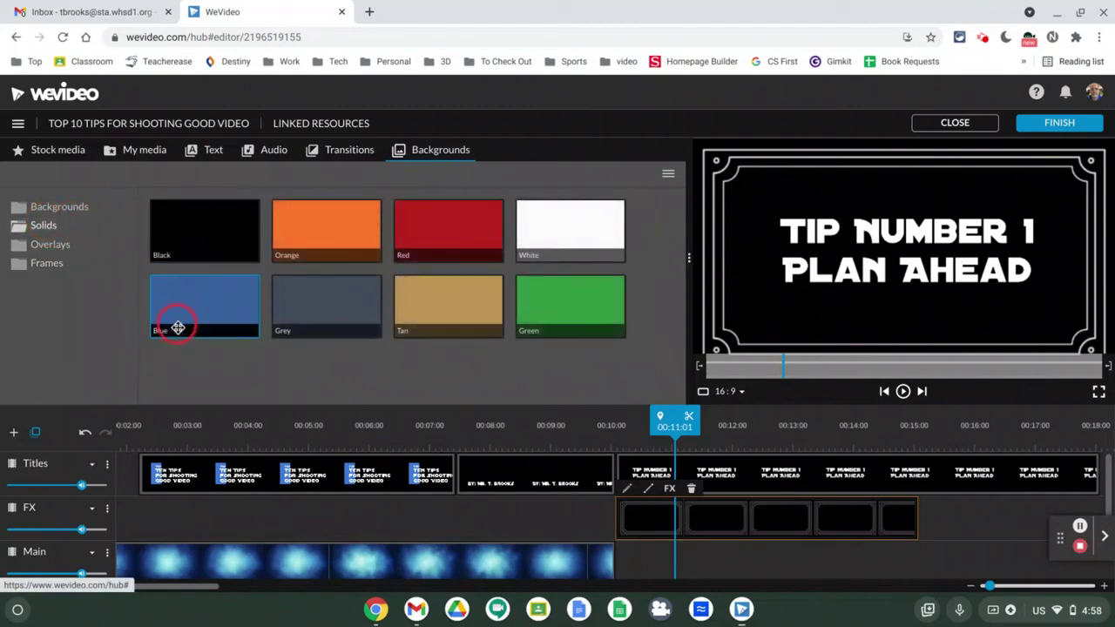
pyautogui.moveTo(427, 232); pyautogui.dragTo(636, 552)
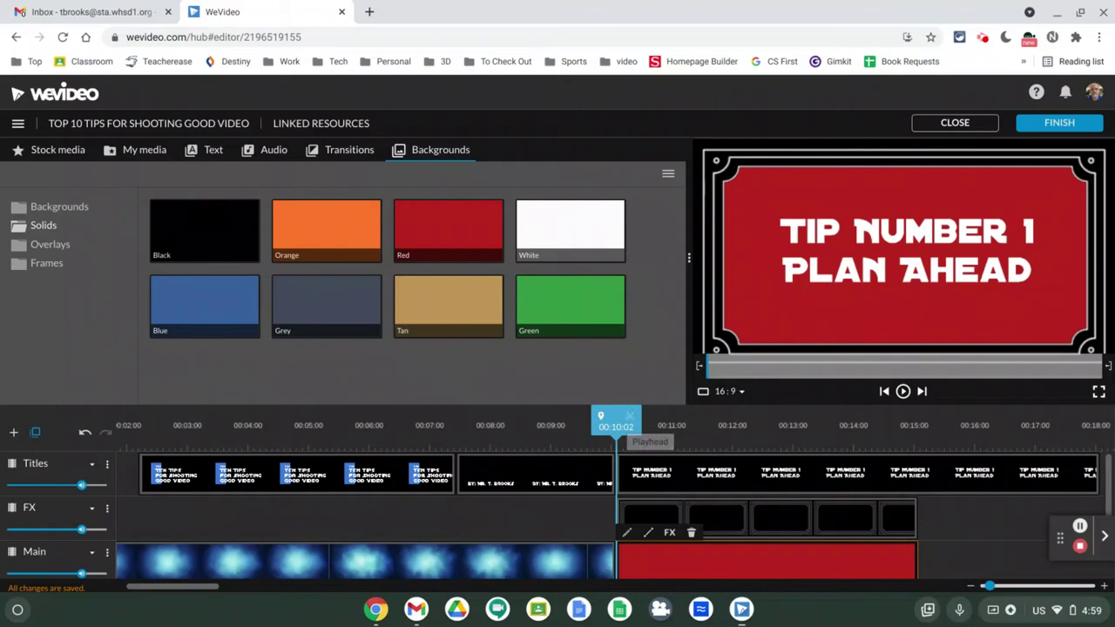
pyautogui.press('space')
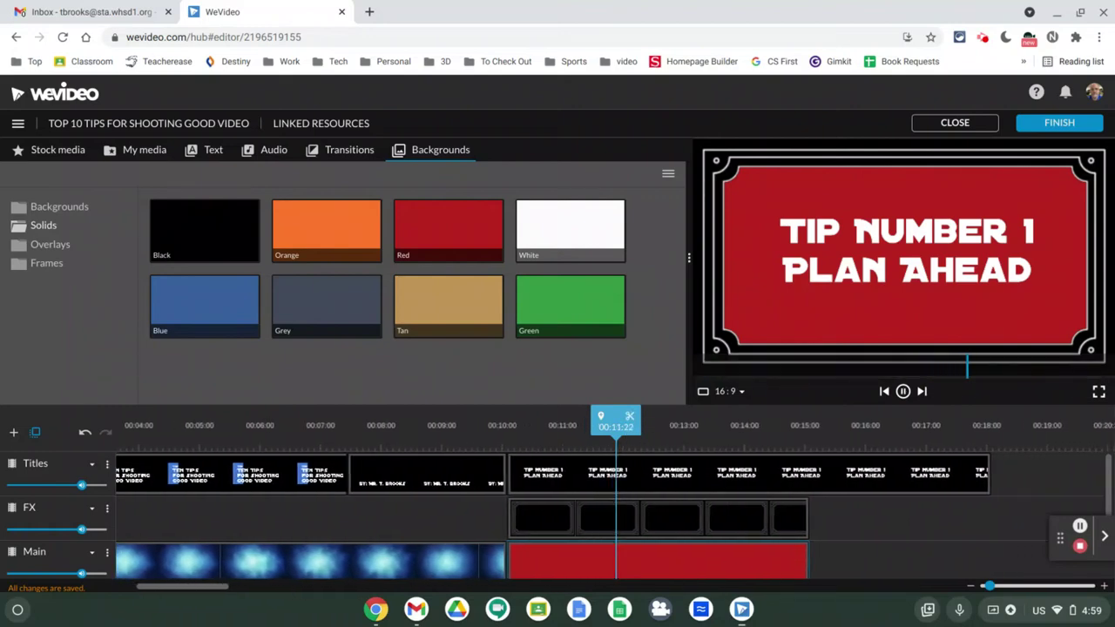
pyautogui.press('space')
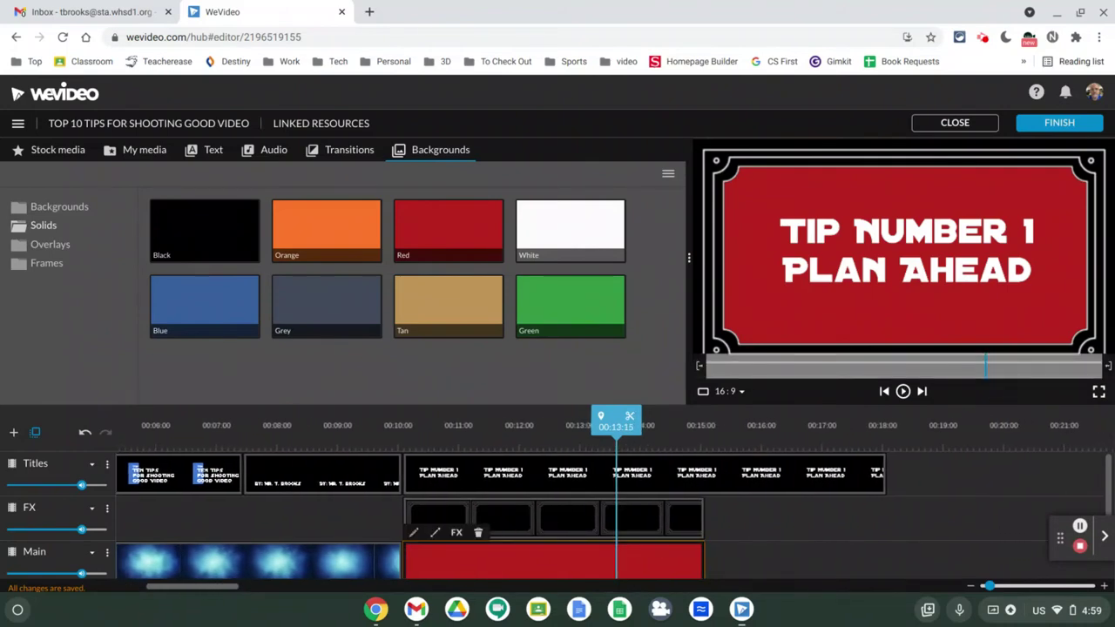
# Split the Tip Number 1 title at 00:14:06 and delete the part after the cut.
pyautogui.click(567, 415)
pyautogui.click(622, 423)
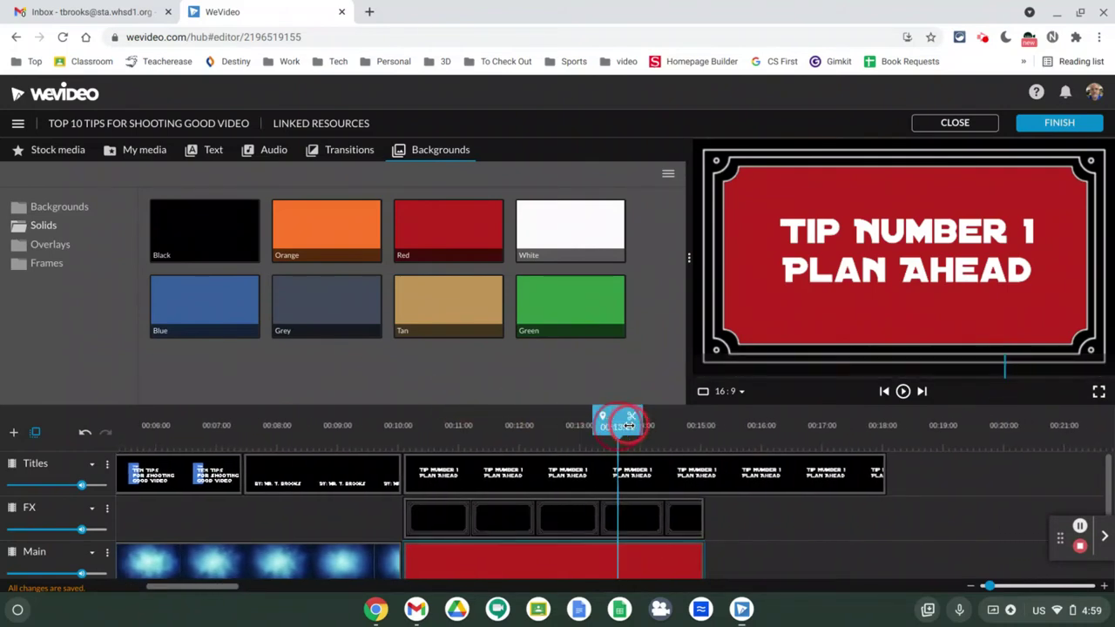
pyautogui.moveTo(627, 423); pyautogui.dragTo(647, 426)
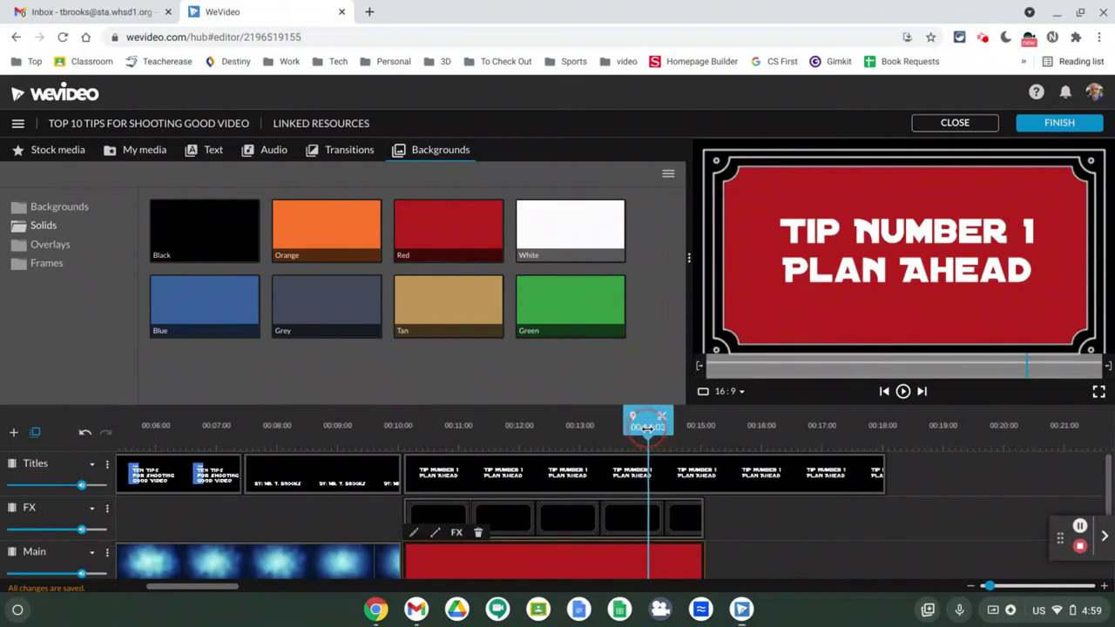
pyautogui.click(652, 517)
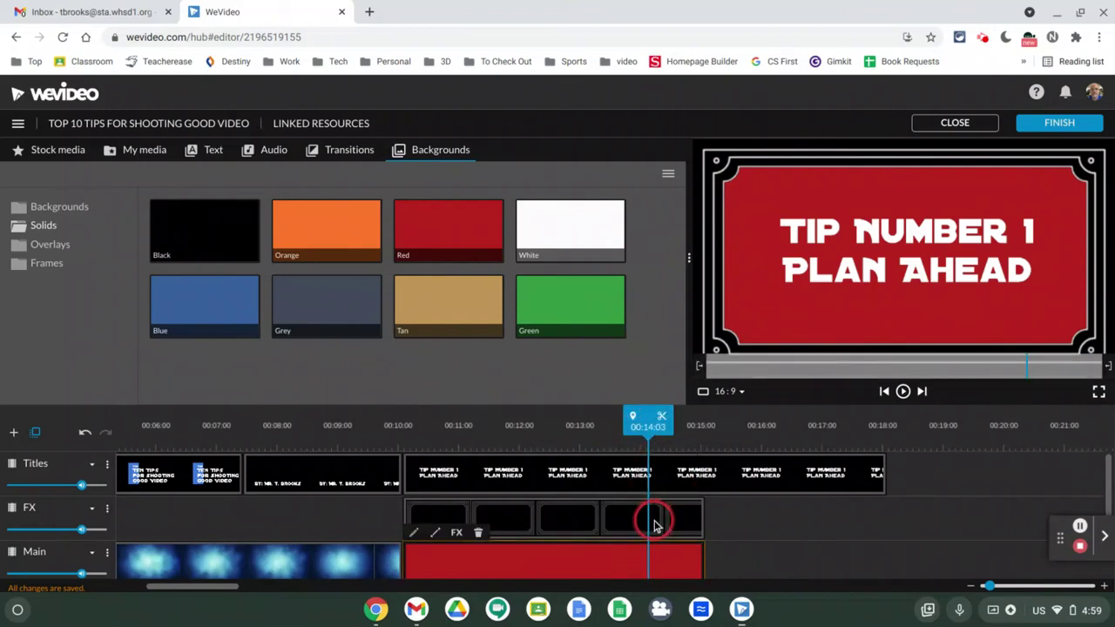
pyautogui.click(710, 574)
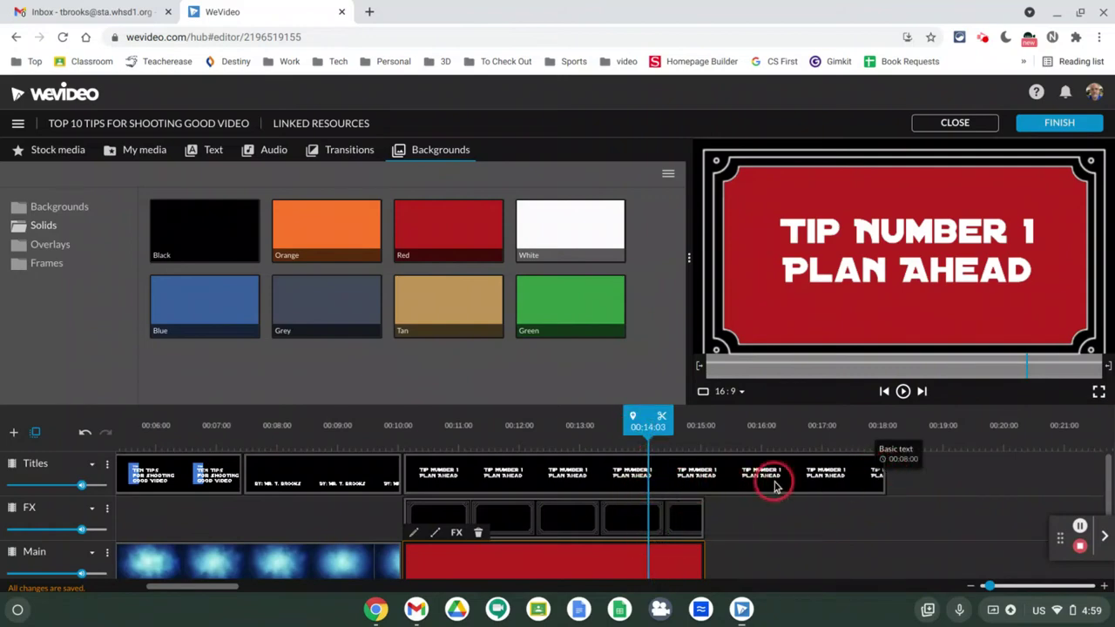
pyautogui.click(656, 489)
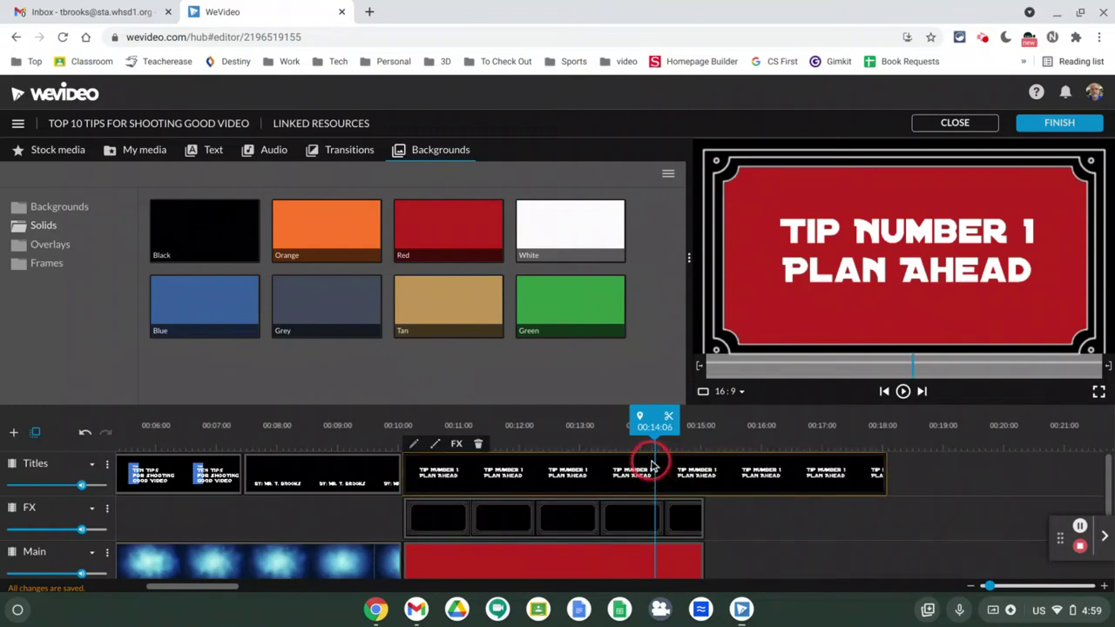
pyautogui.click(668, 419)
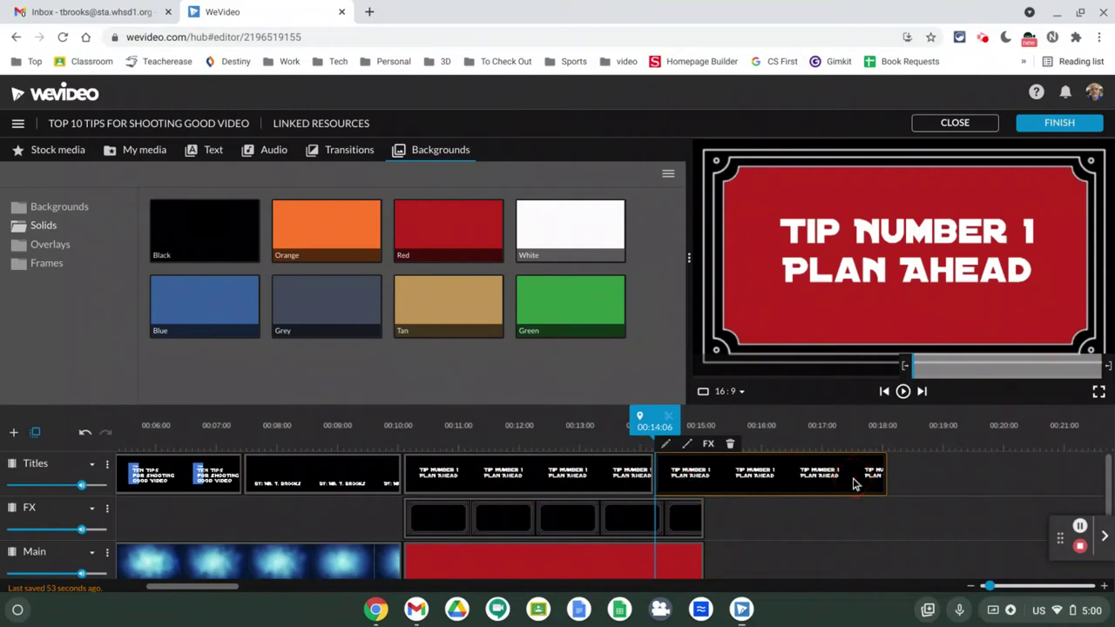
pyautogui.press('Delete')
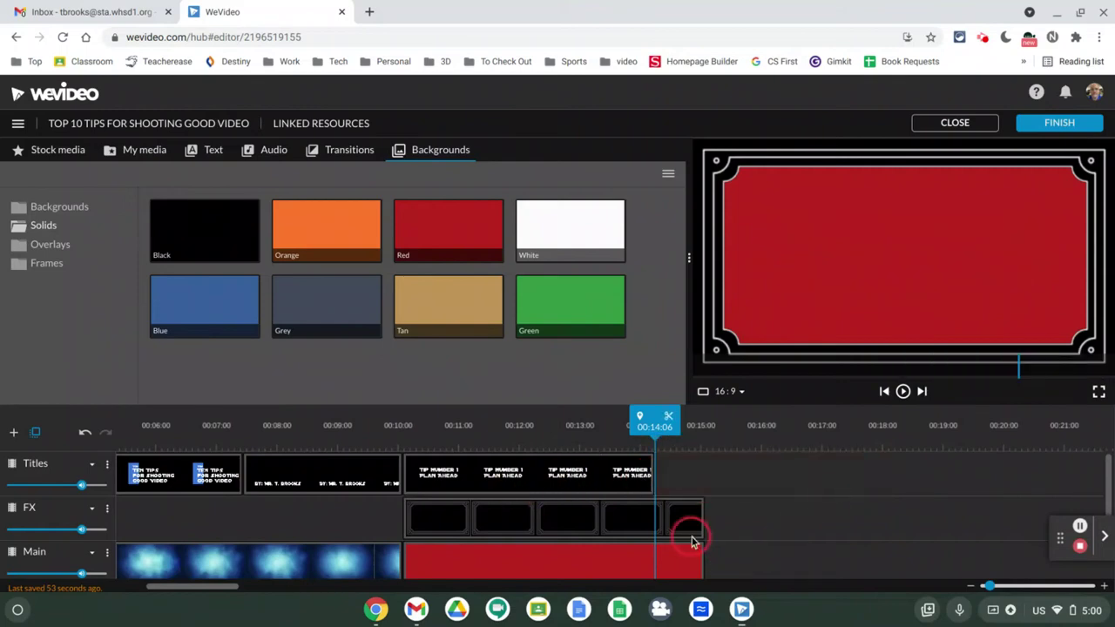
# Cut the Art Deco frame at 00:14:06, delete its tail, and trim the Red solid to end there.
pyautogui.click(657, 533)
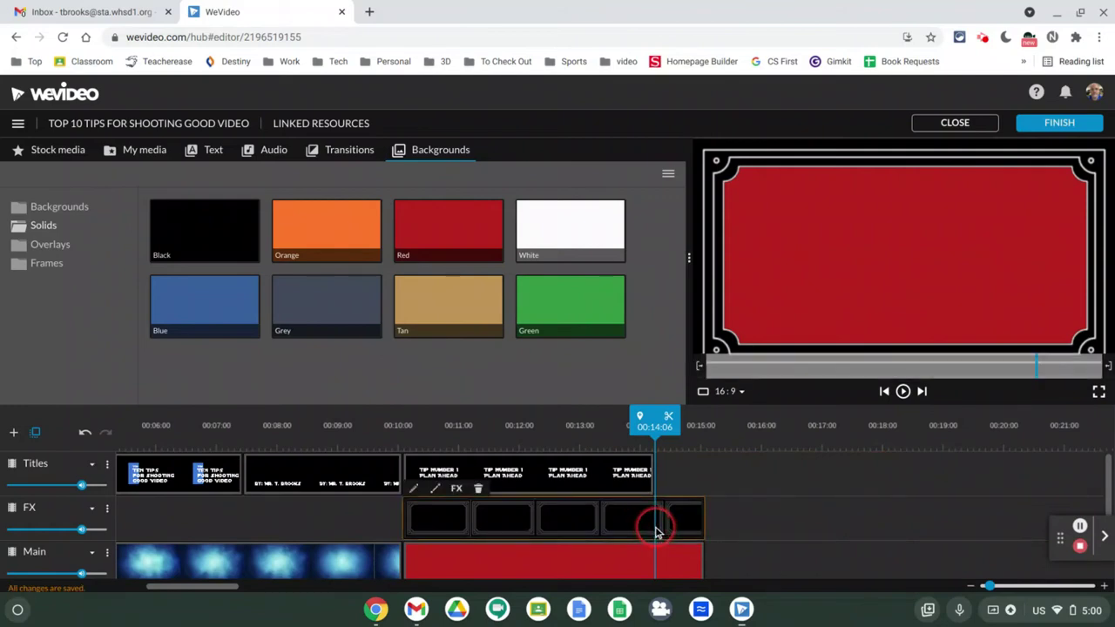
pyautogui.click(669, 425)
pyautogui.click(674, 498)
pyautogui.press('Delete')
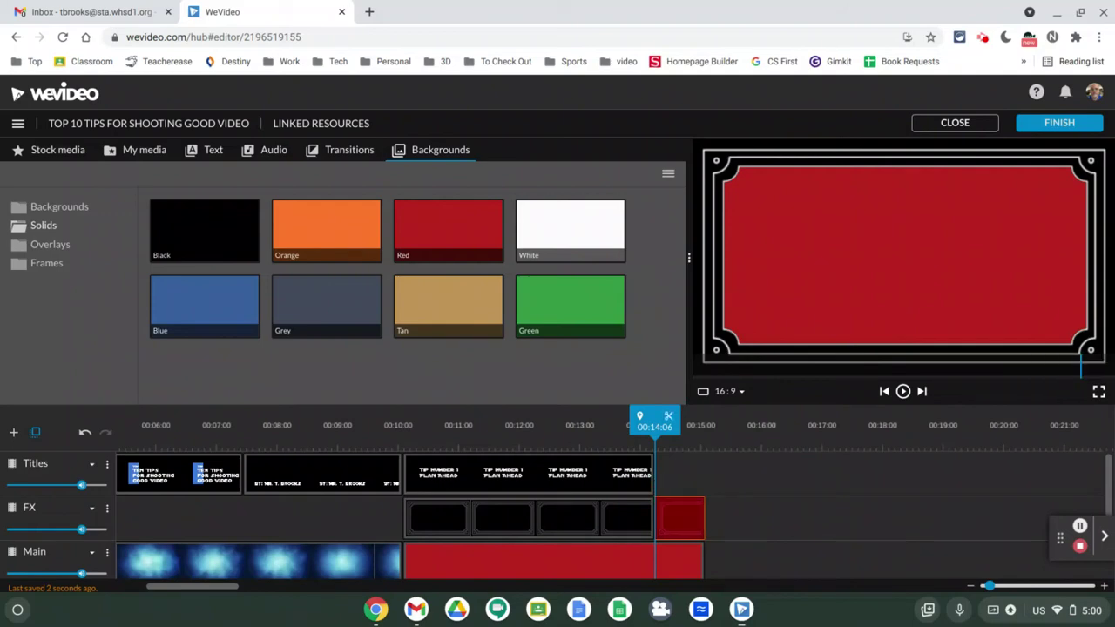
pyautogui.click(657, 571)
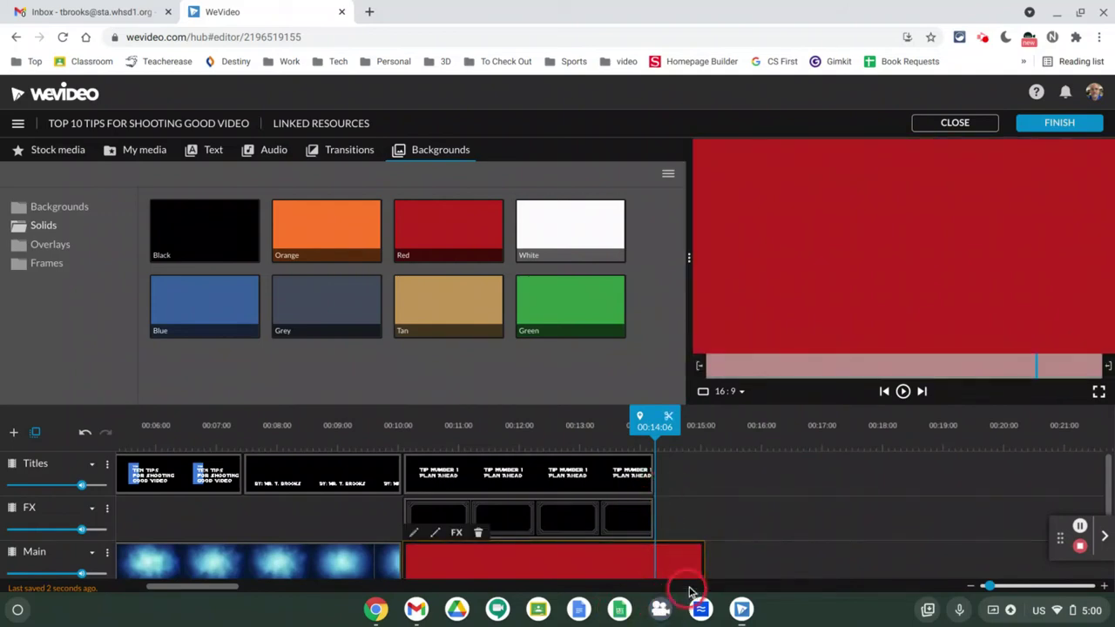
pyautogui.moveTo(701, 565); pyautogui.dragTo(649, 555)
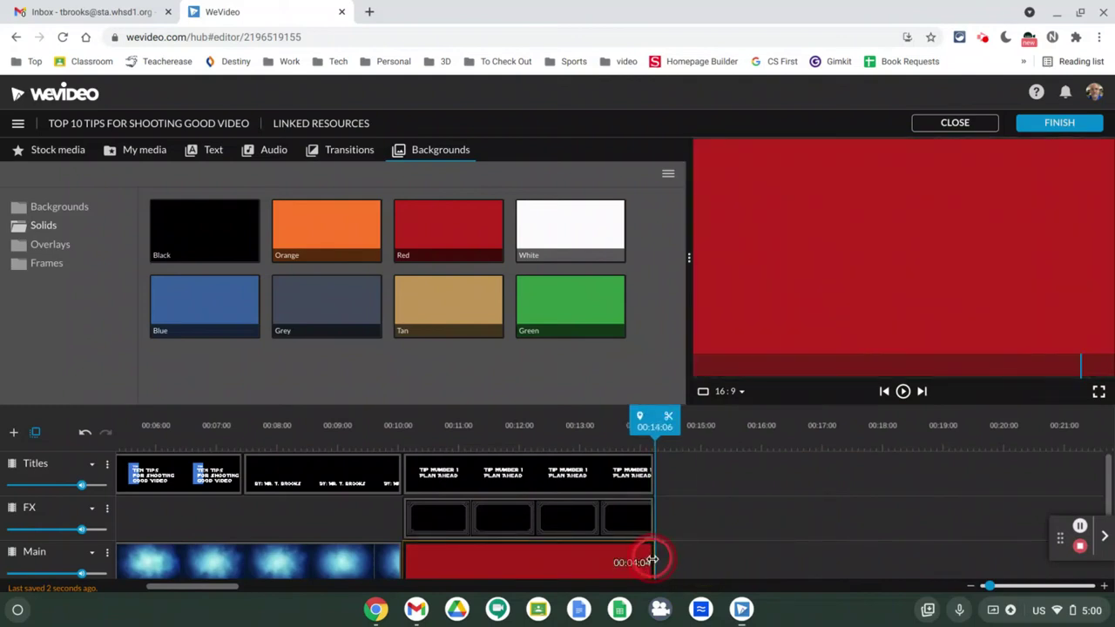
# Finish trimming the red background, then switch the media panel to My media.
pyautogui.moveTo(653, 562); pyautogui.dragTo(653, 560)
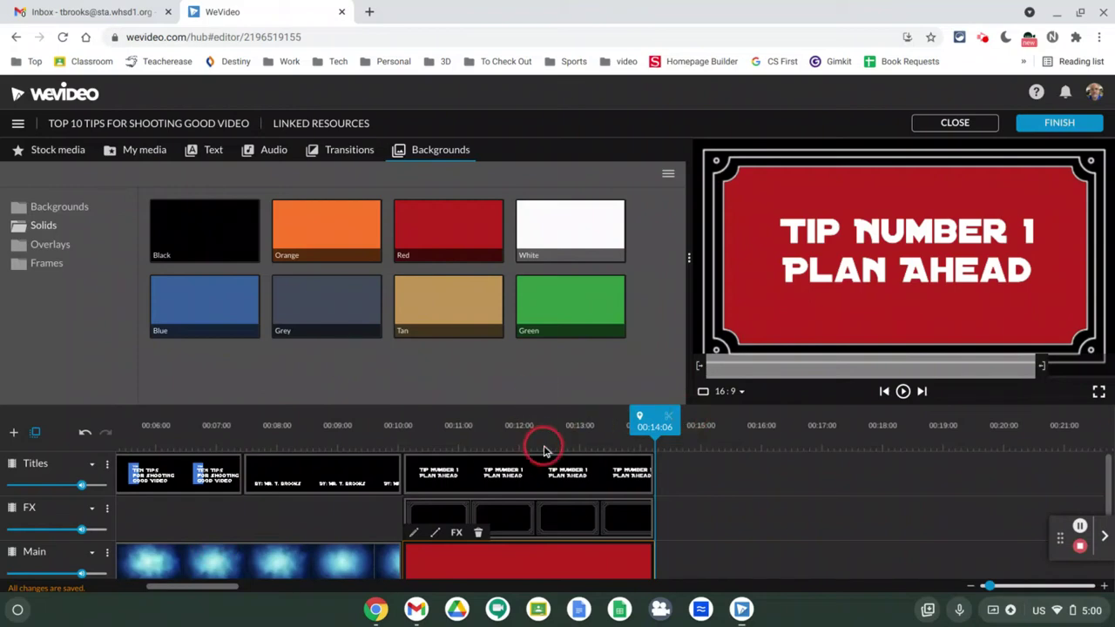
pyautogui.click(139, 157)
pyautogui.click(140, 155)
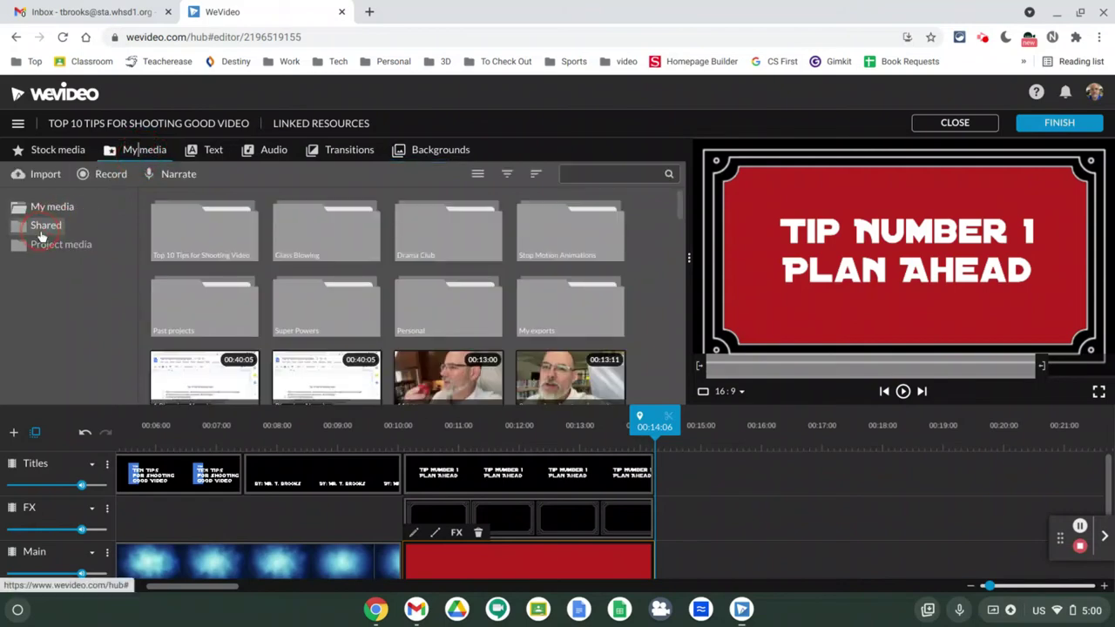
# Open the shared Top Video Tips folder and look over its clips.
pyautogui.click(40, 232)
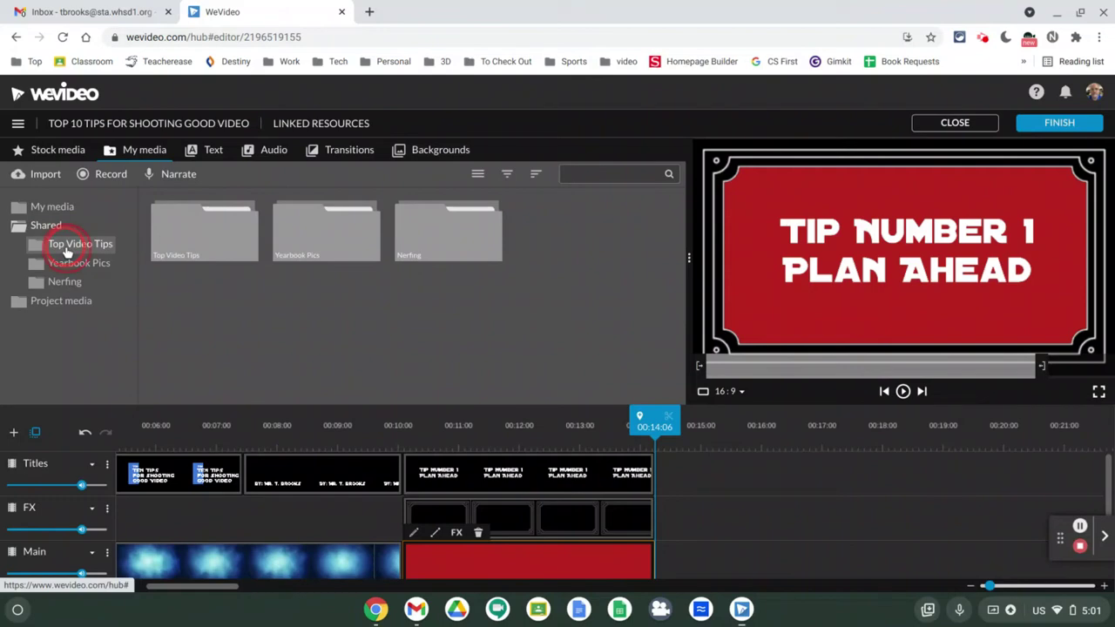
pyautogui.click(67, 248)
pyautogui.click(239, 311)
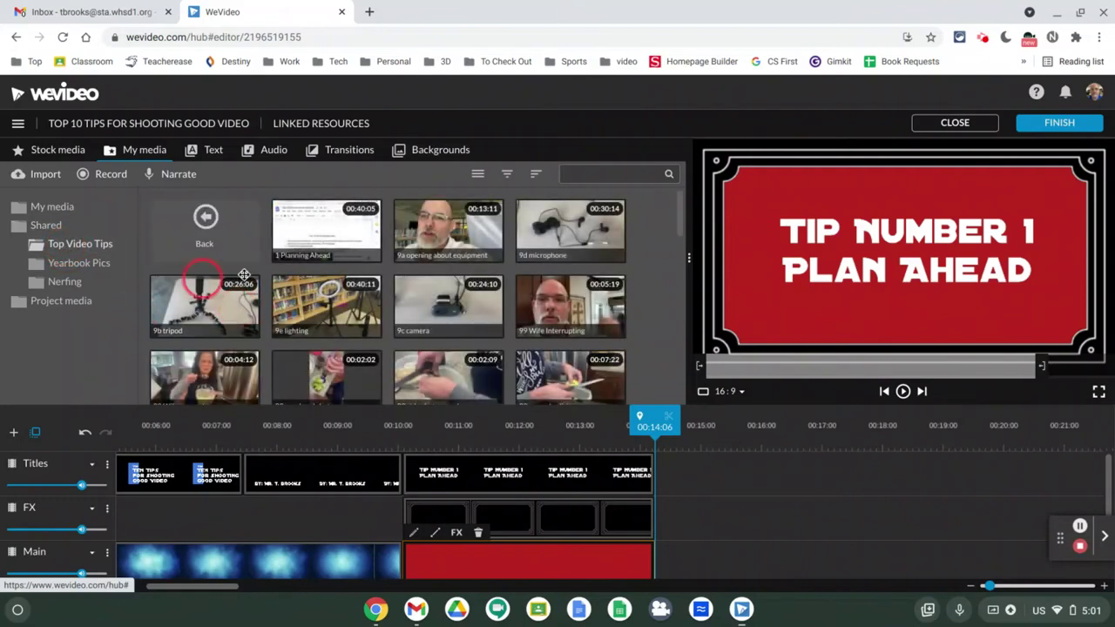
pyautogui.click(266, 351)
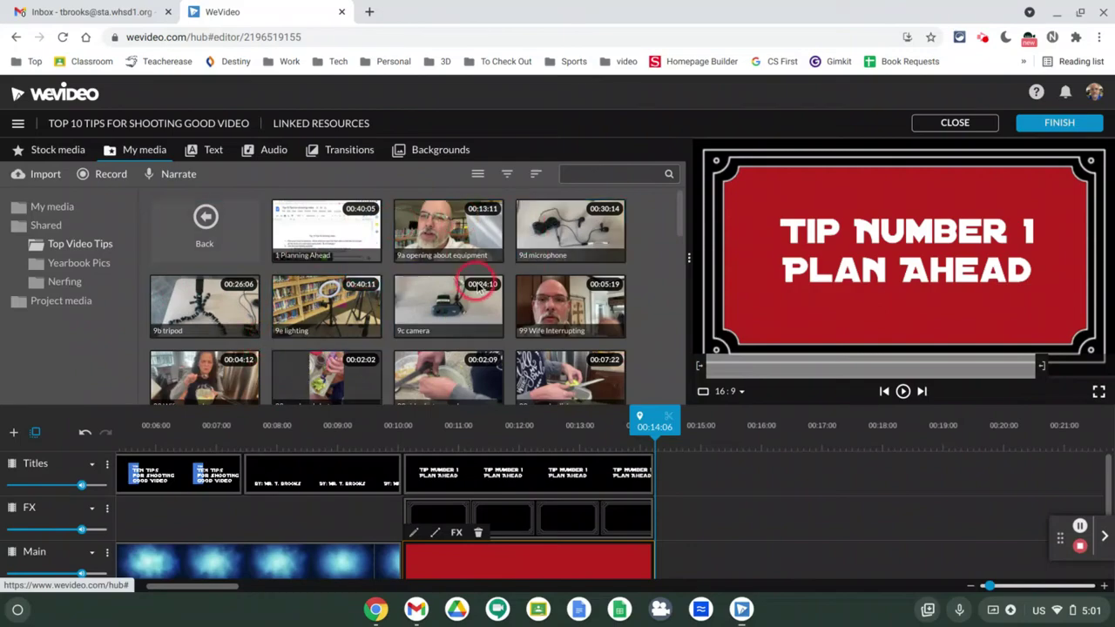
pyautogui.scroll(-5, 478, 285)
pyautogui.scroll(5, 479, 284)
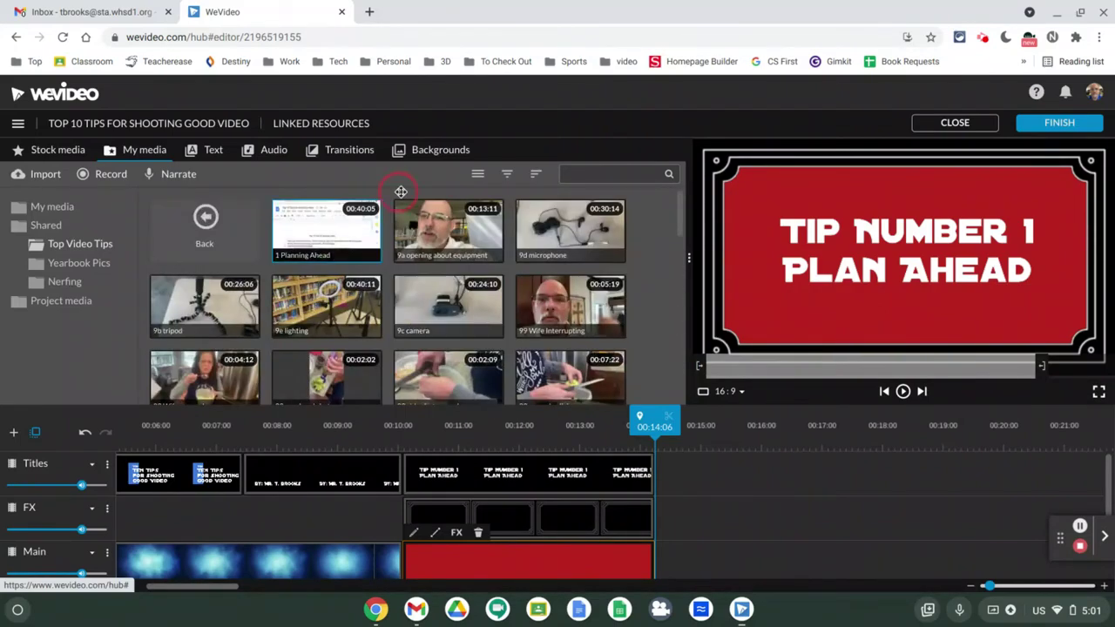
pyautogui.moveTo(336, 224); pyautogui.dragTo(357, 279)
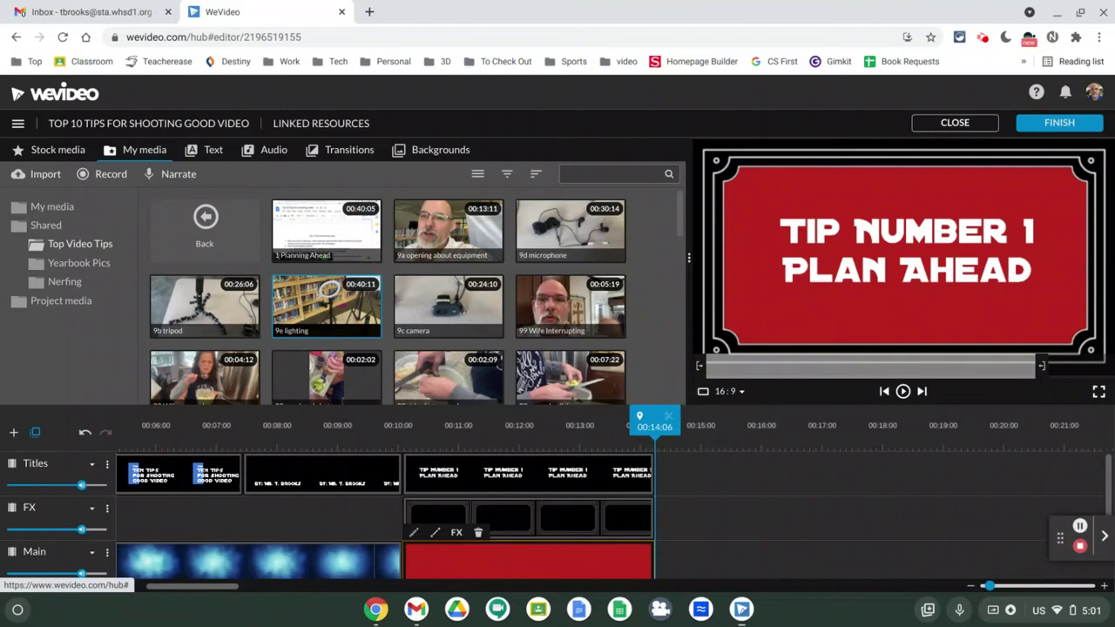
# Browse the clips, selecting 9a, 9b, 9c, 9e and 1 Planning Ahead.
pyautogui.click(443, 226)
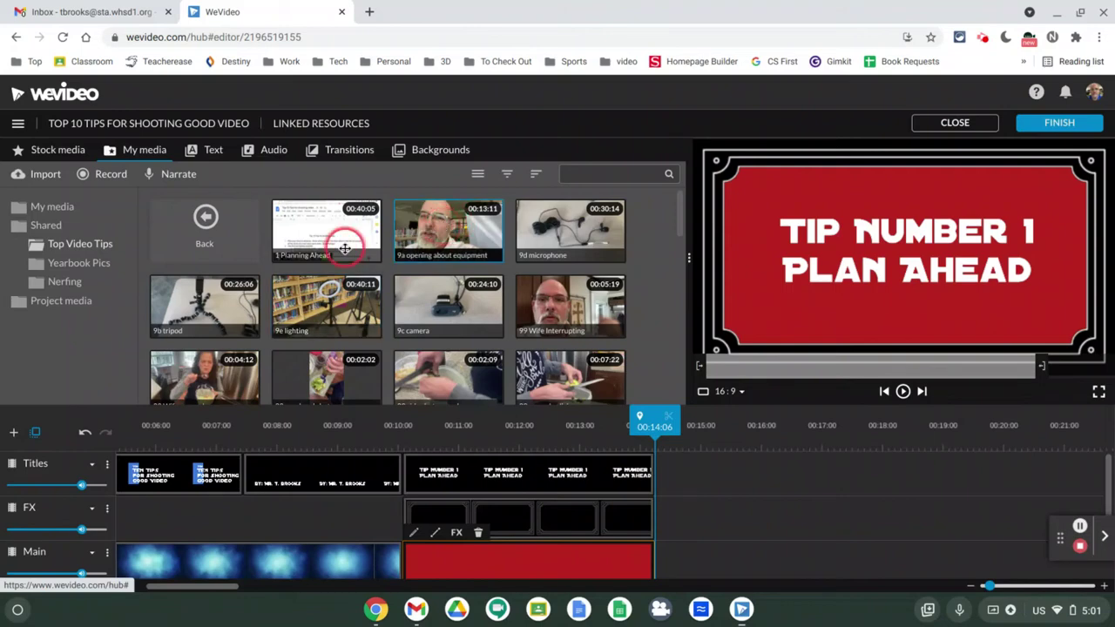
pyautogui.click(438, 305)
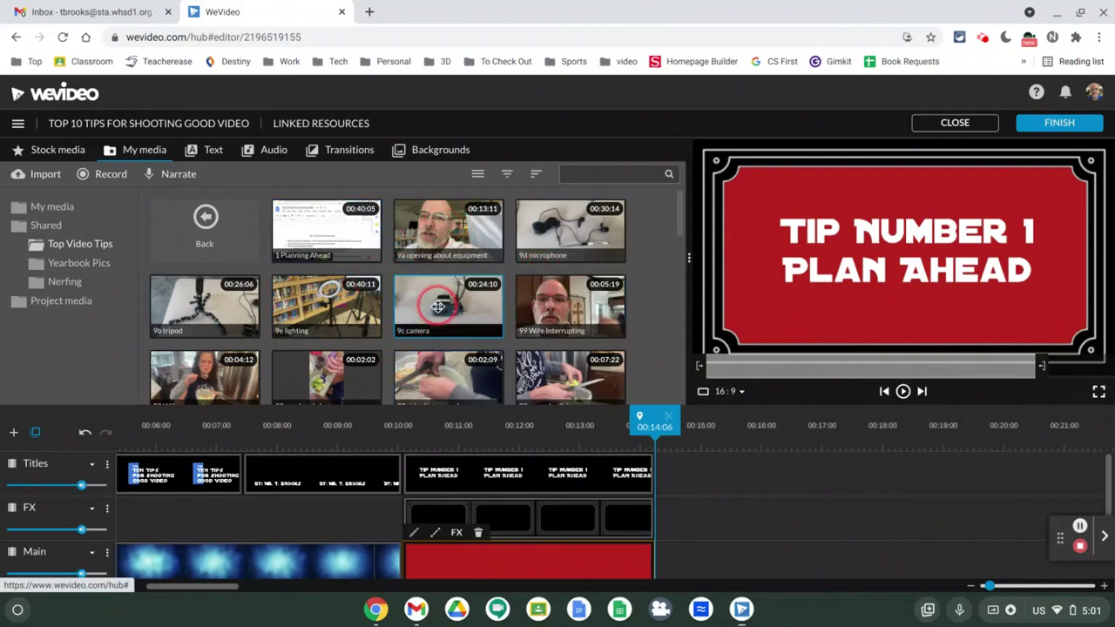
pyautogui.moveTo(412, 290); pyautogui.dragTo(416, 292)
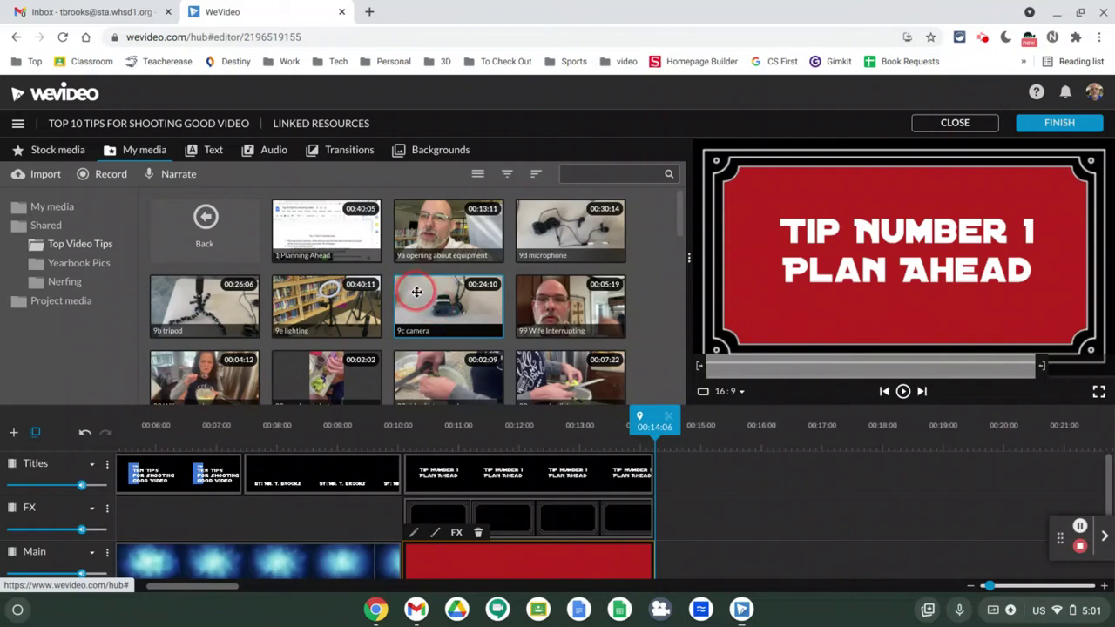
pyautogui.click(353, 284)
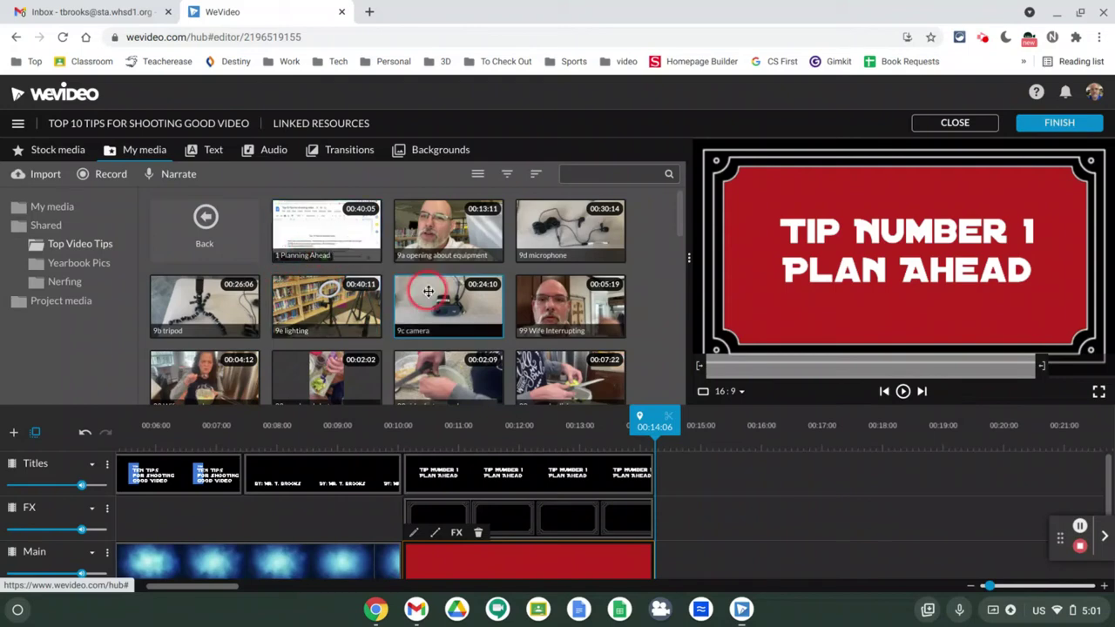
pyautogui.click(363, 321)
pyautogui.click(262, 365)
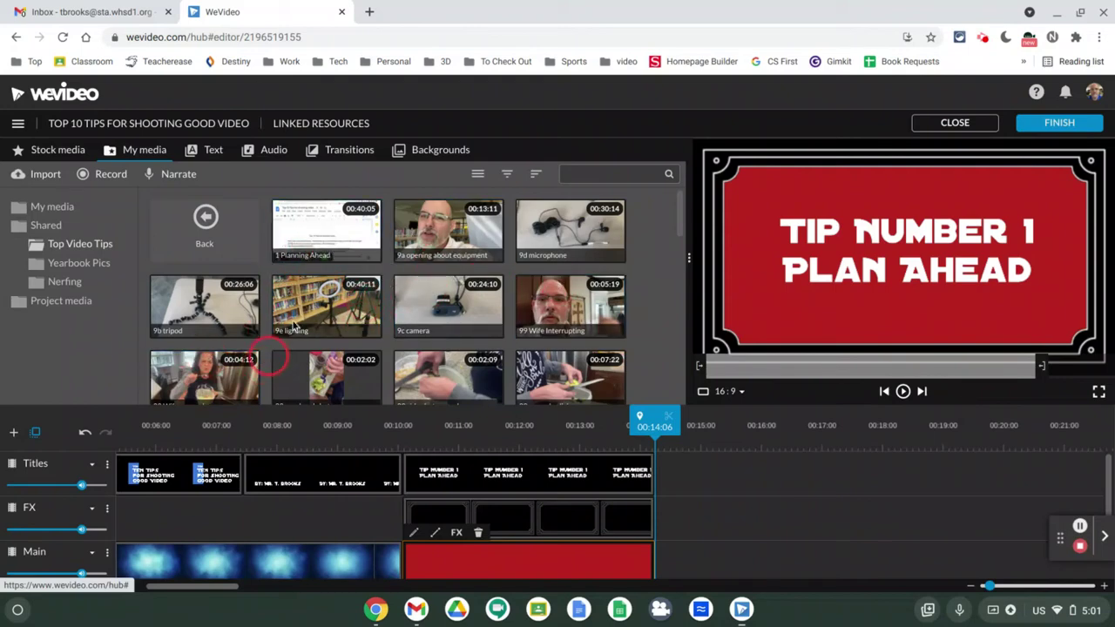
pyautogui.click(333, 241)
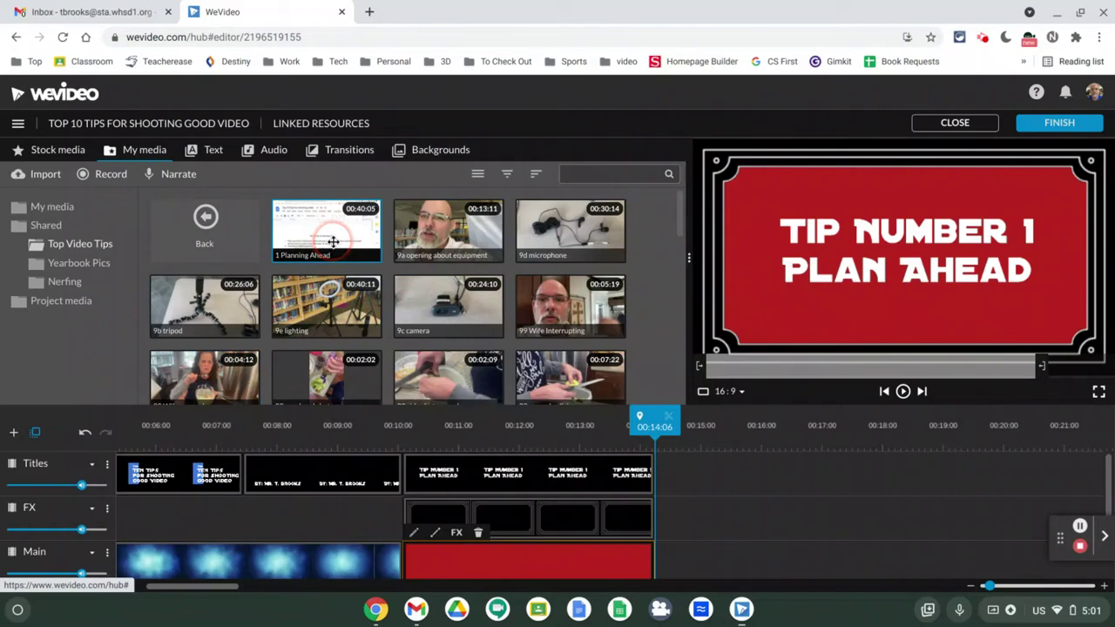
pyautogui.click(420, 235)
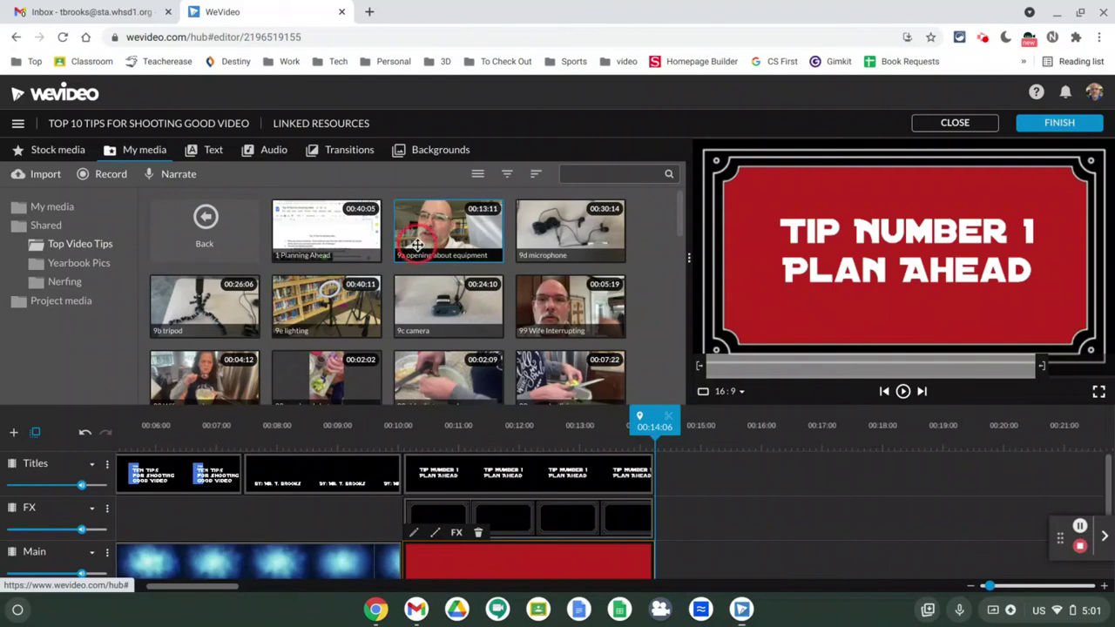
pyautogui.click(271, 297)
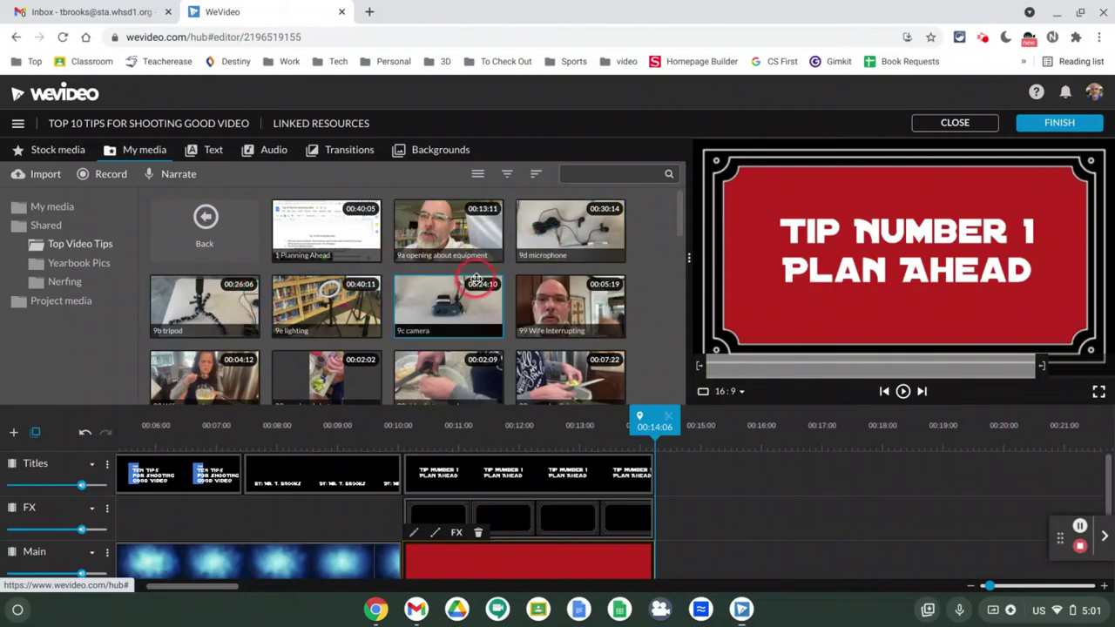
pyautogui.click(248, 305)
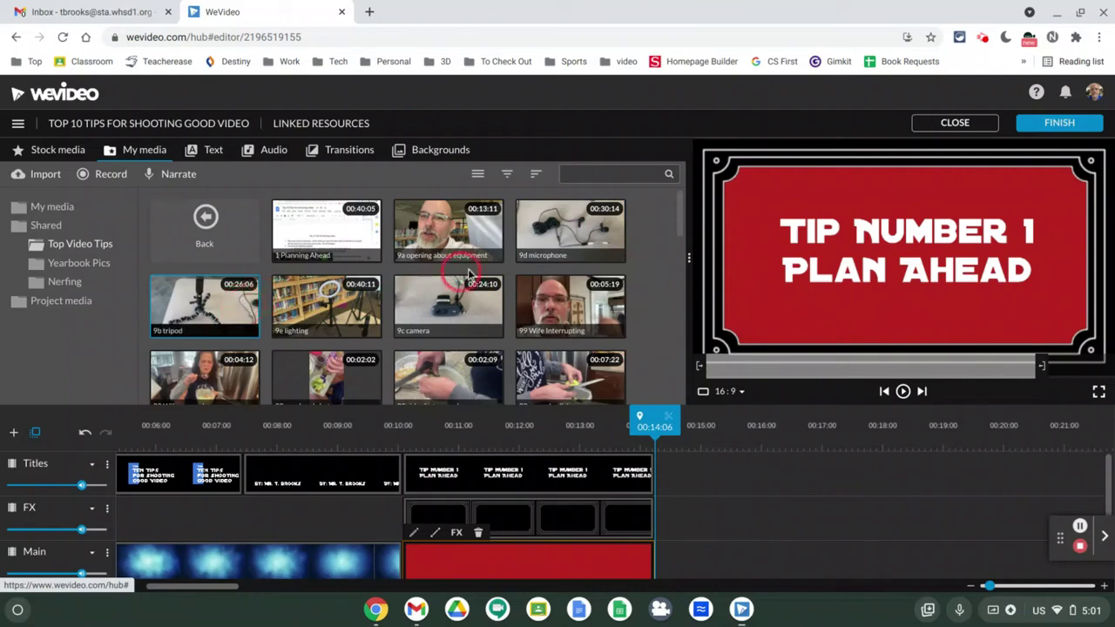
pyautogui.click(301, 260)
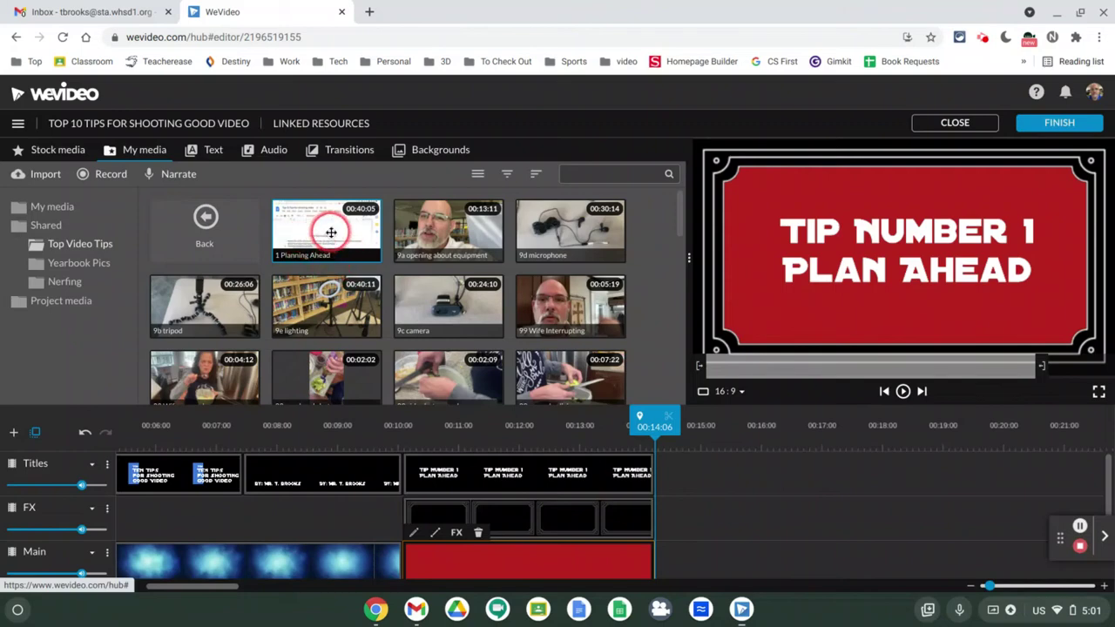
pyautogui.click(260, 286)
pyautogui.click(345, 218)
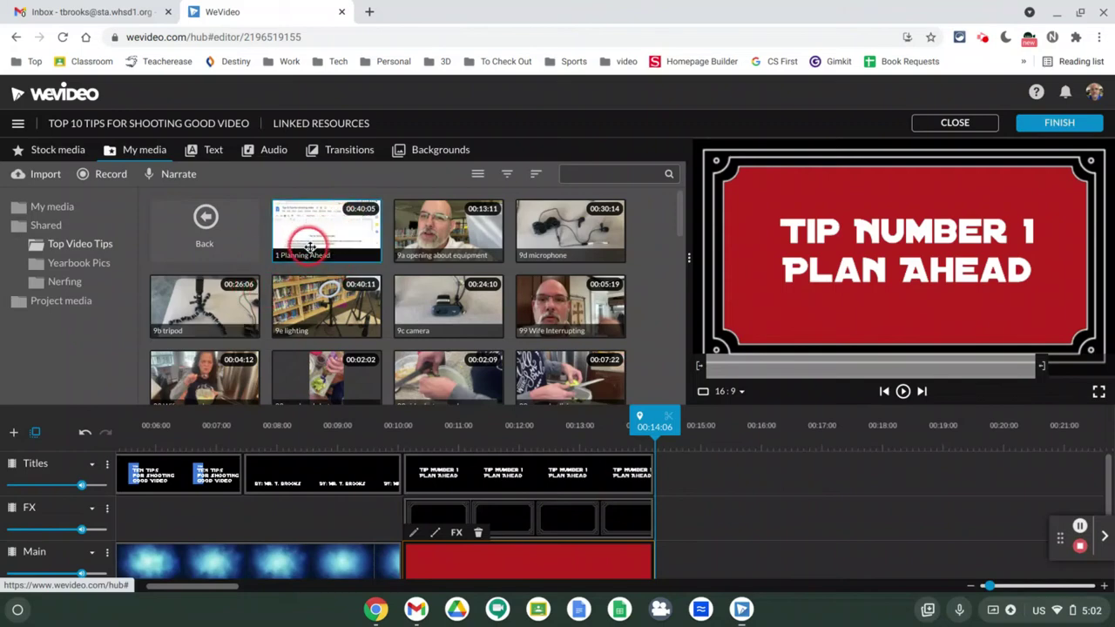
pyautogui.click(337, 219)
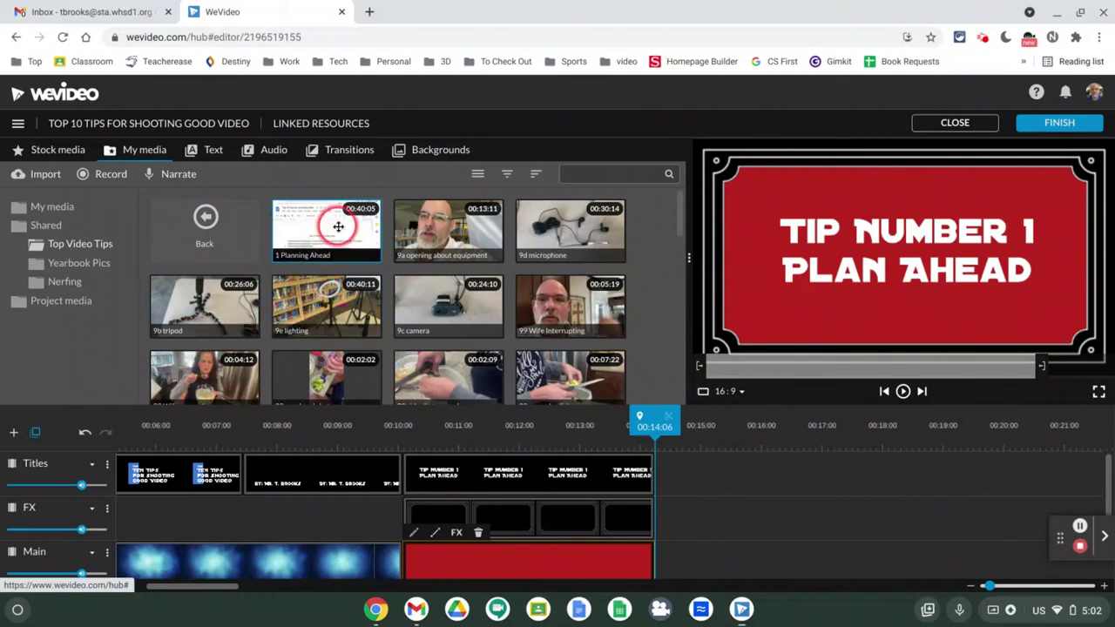
pyautogui.click(273, 228)
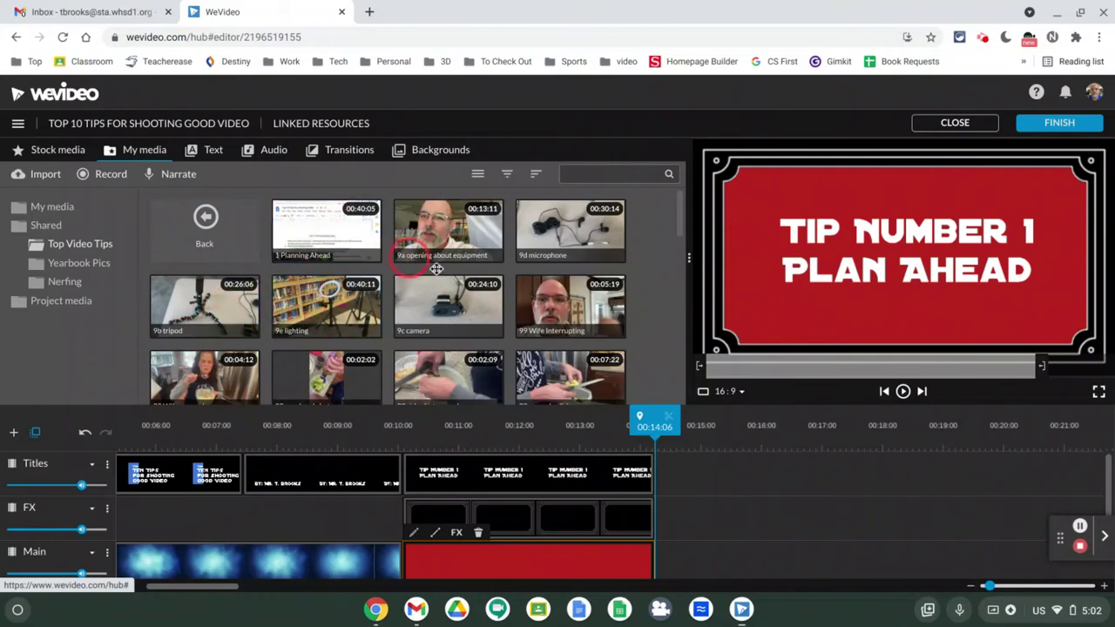
pyautogui.click(324, 307)
# Sort the media by name, first descending and then ascending.
pyautogui.click(534, 176)
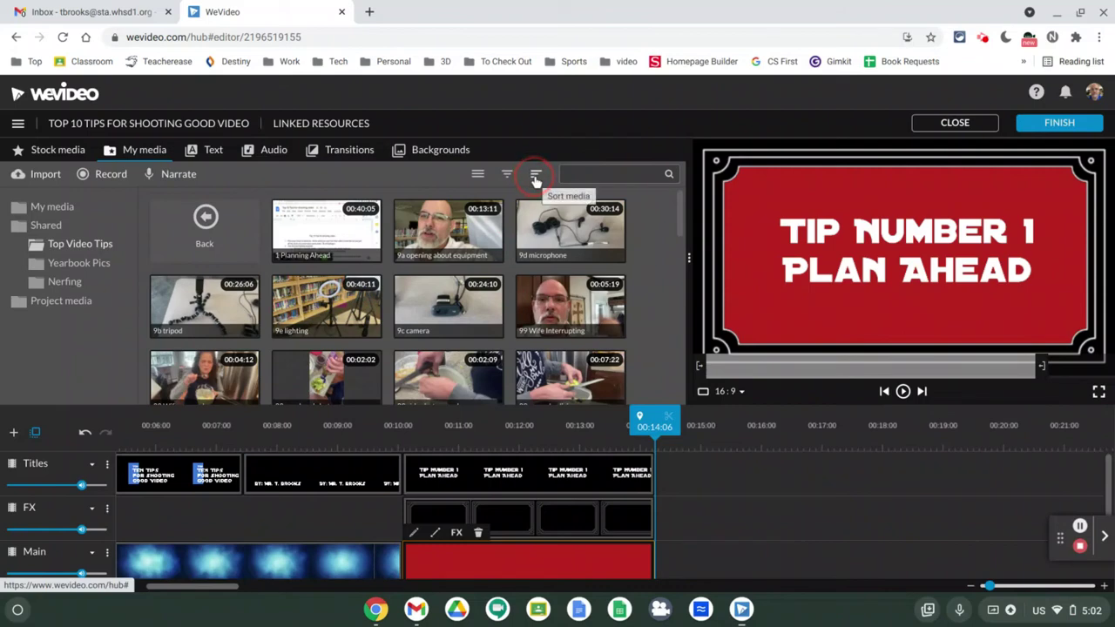
pyautogui.click(536, 176)
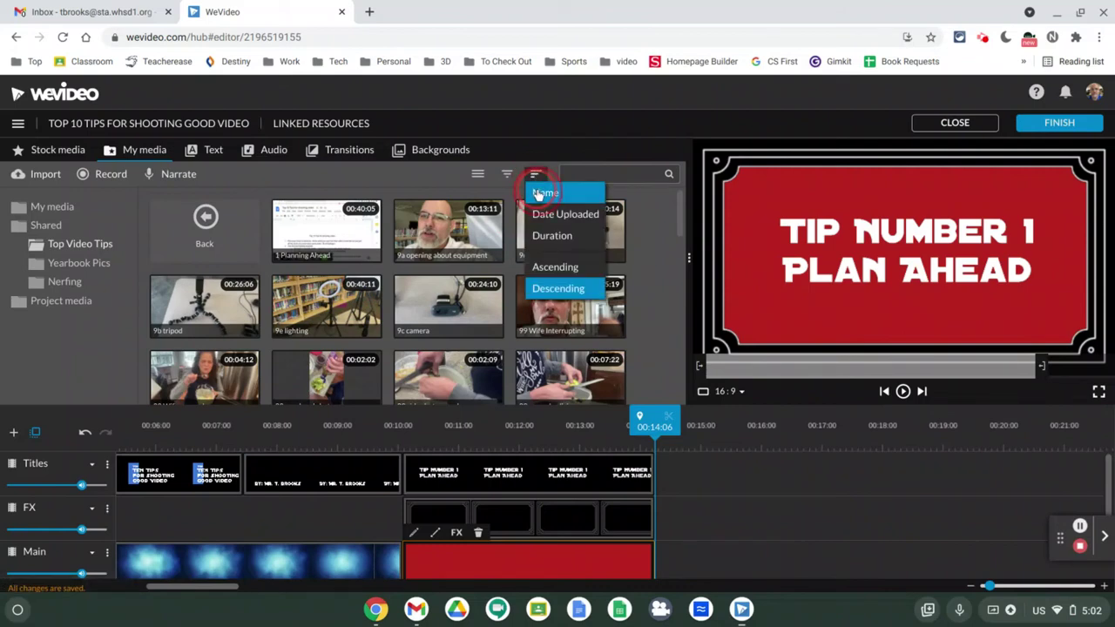
pyautogui.click(544, 193)
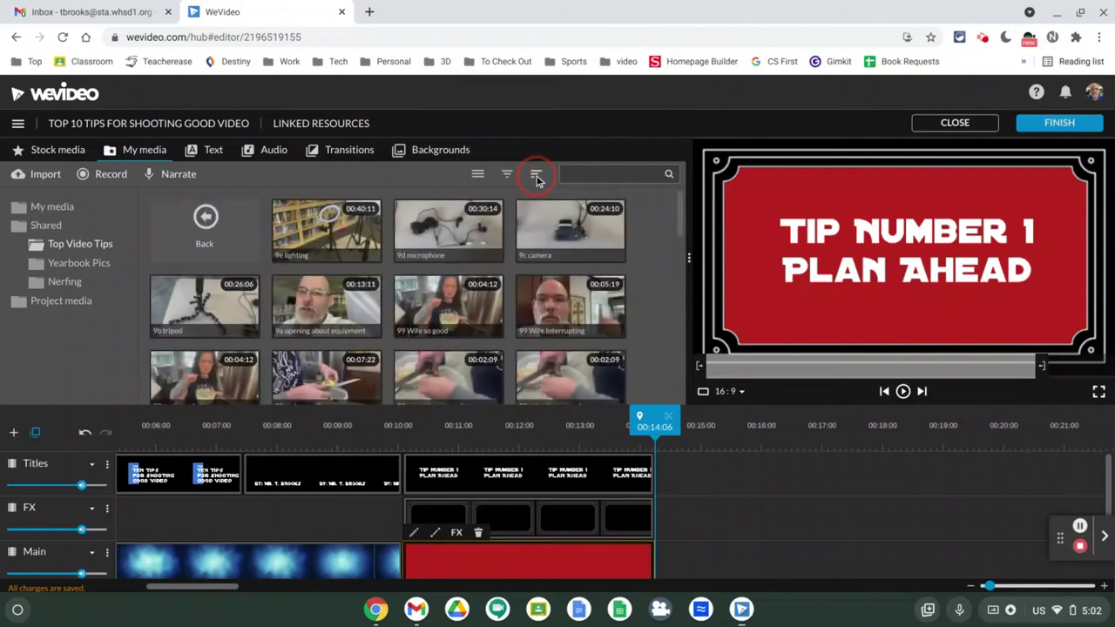
pyautogui.click(536, 175)
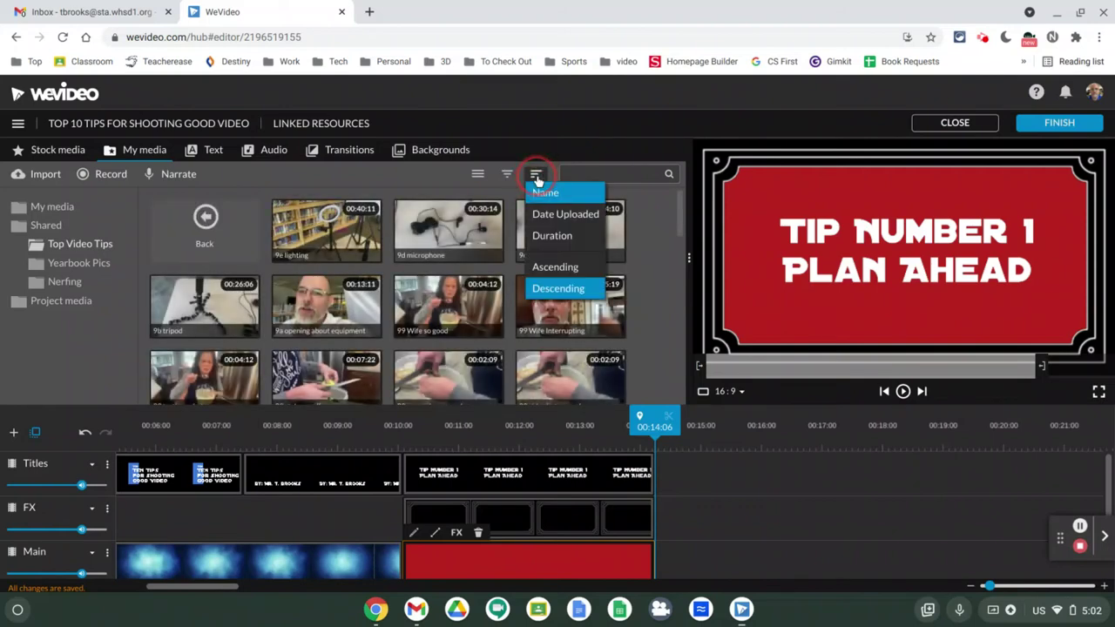
pyautogui.click(549, 272)
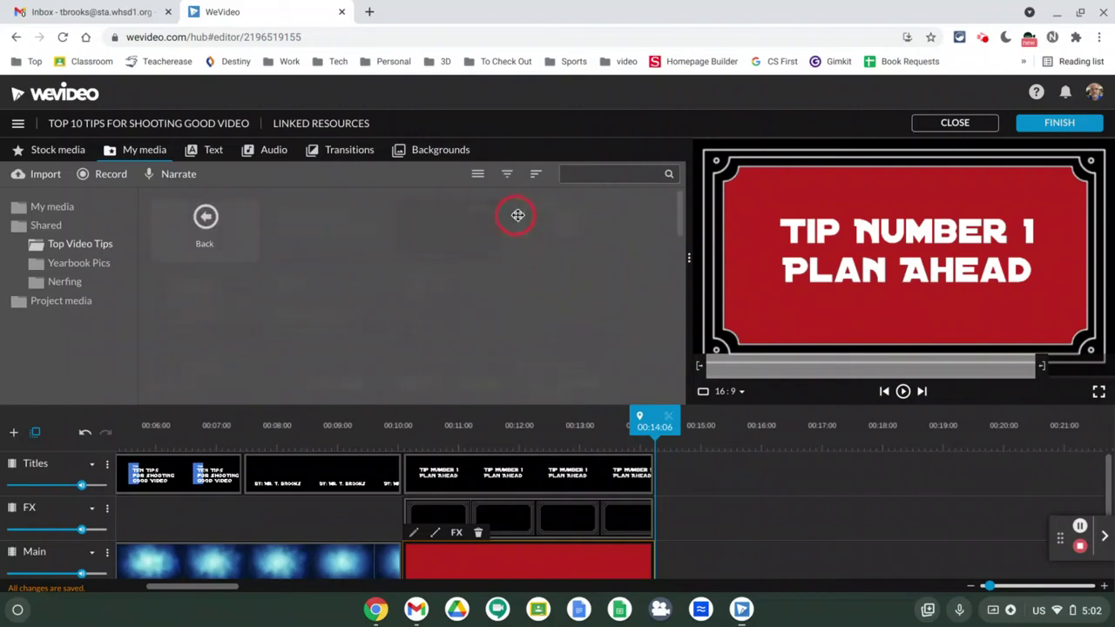
# Check the sorted grid, selecting 2a lighting opening, 2d bright outside lighting, then 1 Planning Ahead.
pyautogui.click(471, 240)
pyautogui.click(270, 319)
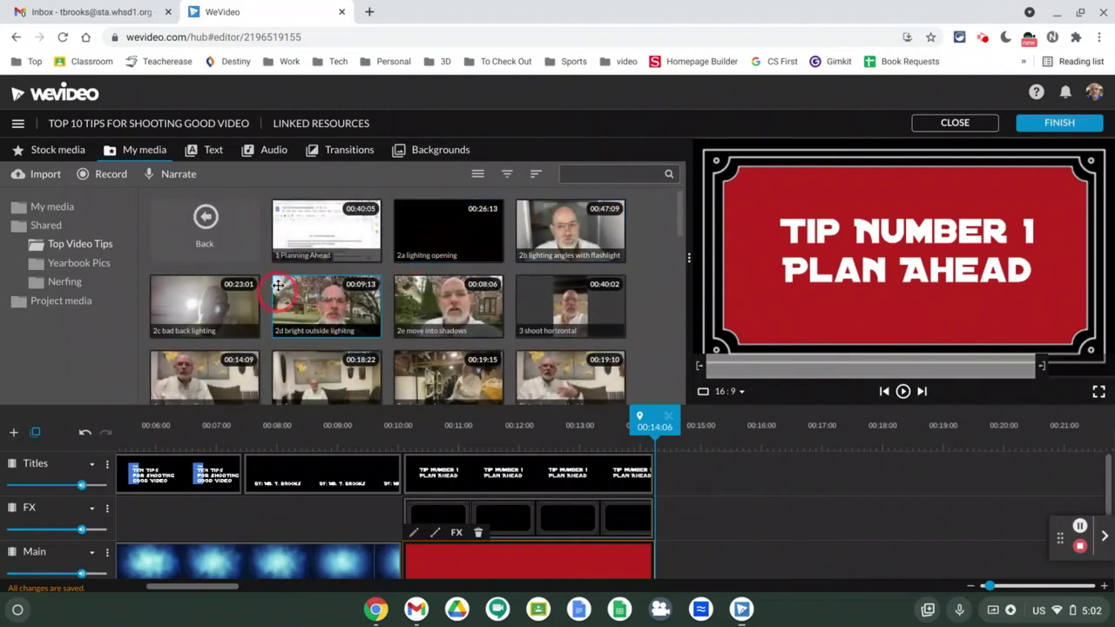
pyautogui.click(294, 244)
pyautogui.click(408, 244)
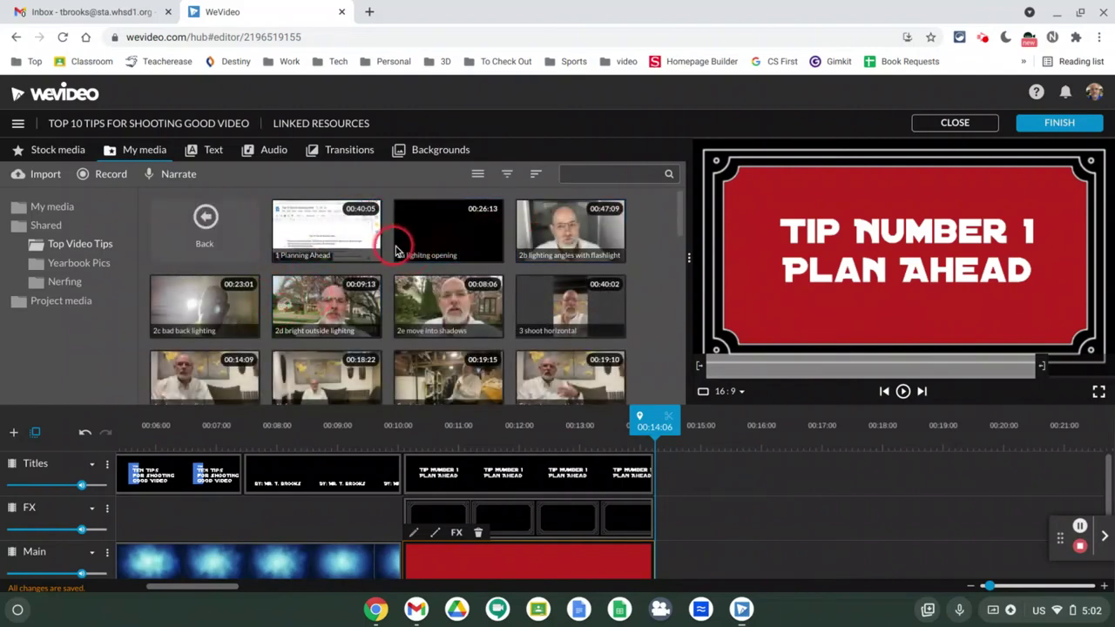
pyautogui.click(381, 317)
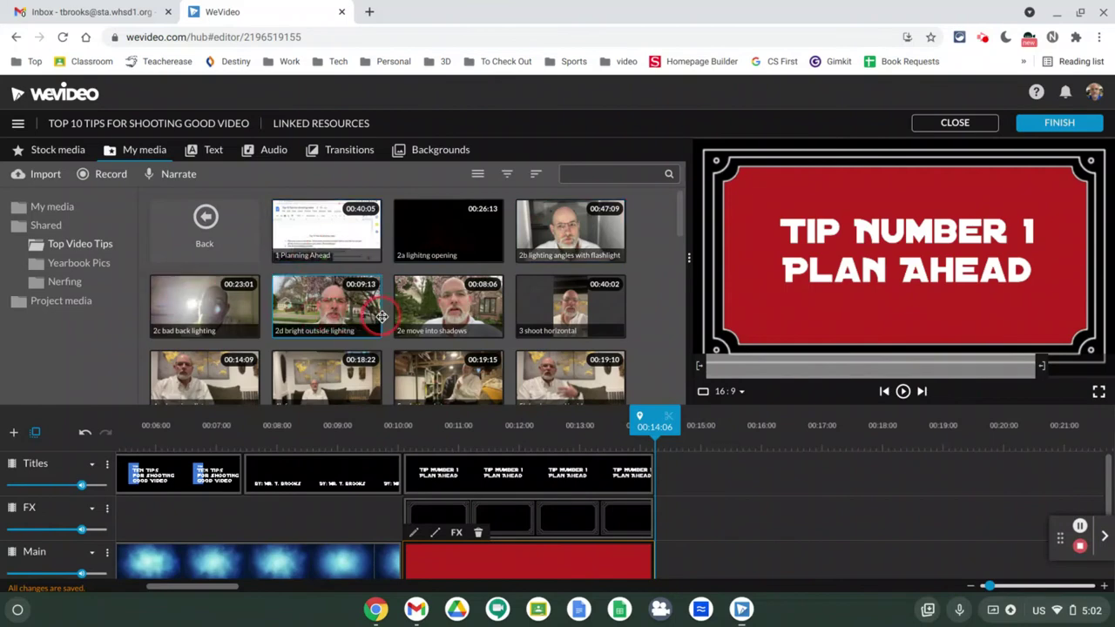
pyautogui.scroll(-3, 382, 316)
pyautogui.scroll(3, 382, 316)
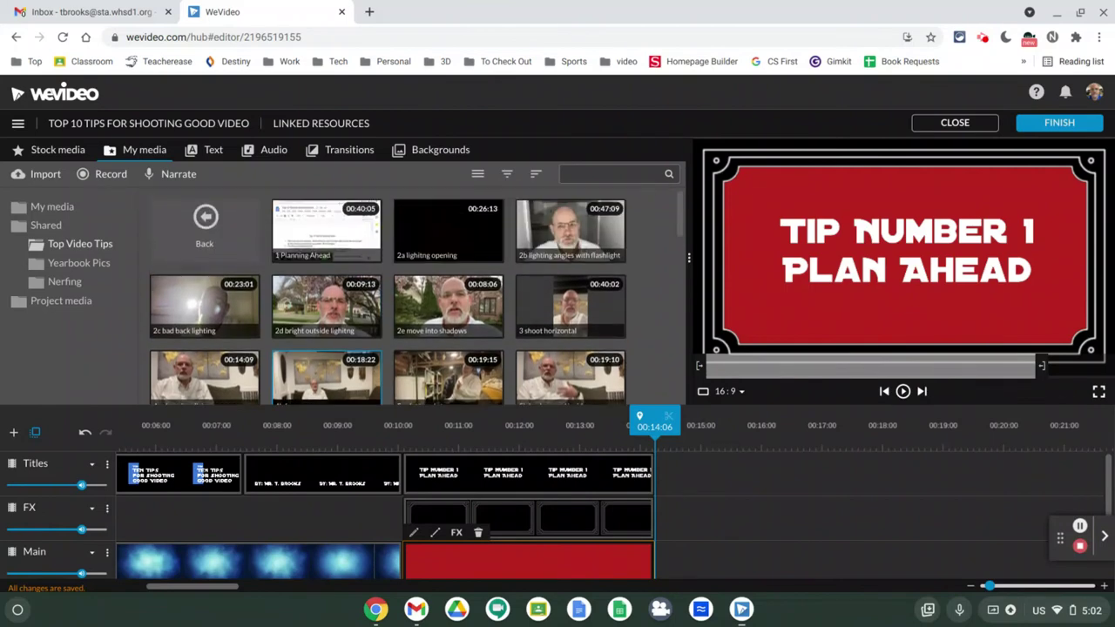
pyautogui.scroll(-5, 415, 299)
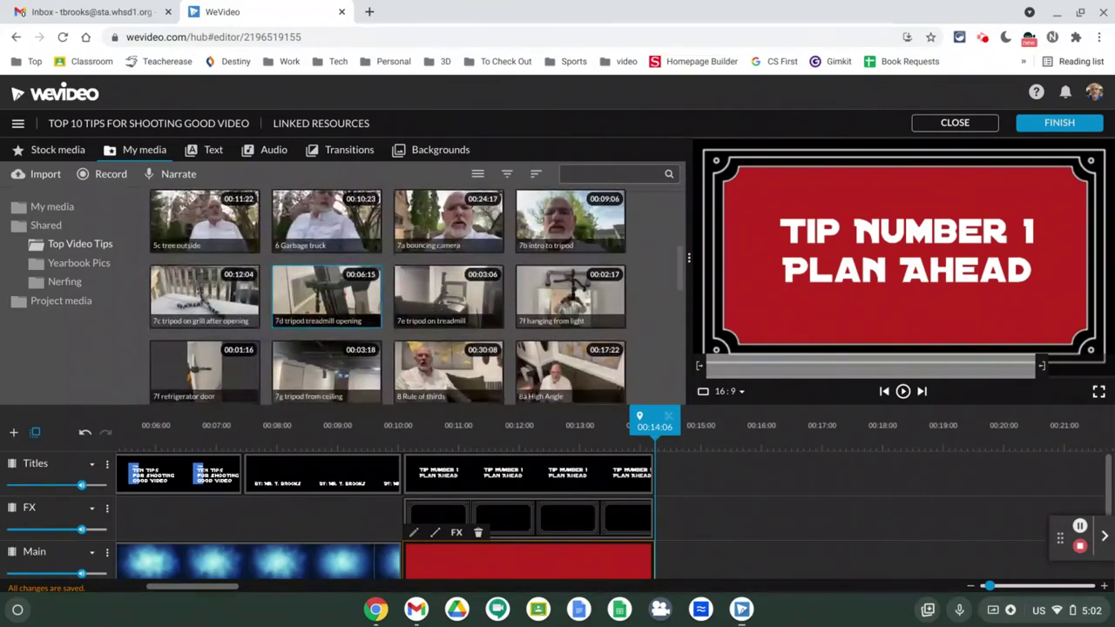
pyautogui.scroll(5, 416, 299)
pyautogui.click(423, 248)
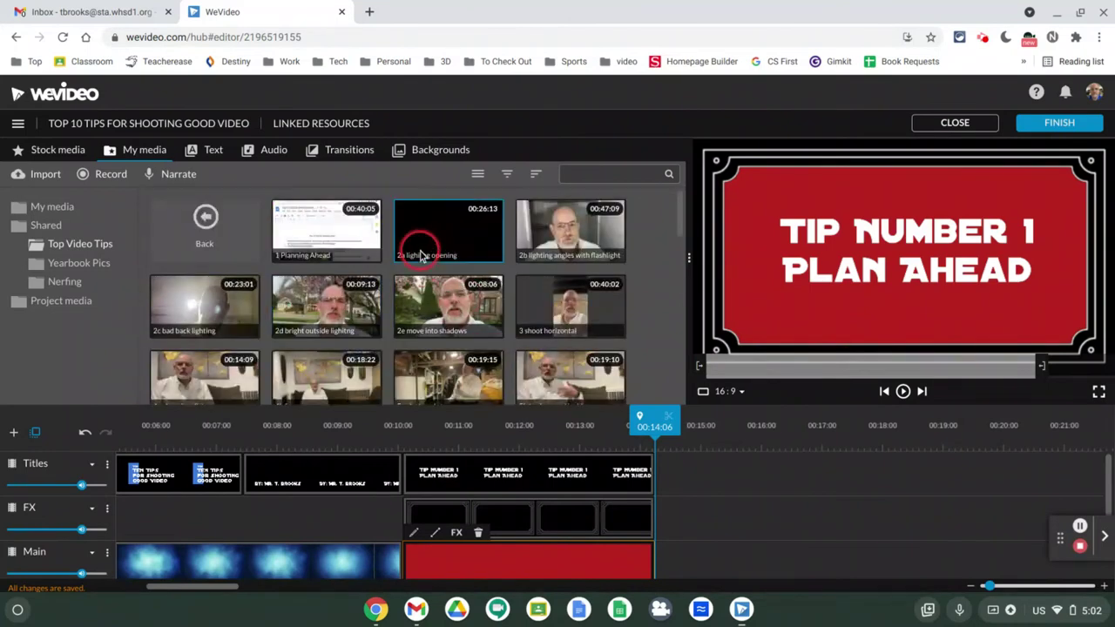
pyautogui.click(294, 246)
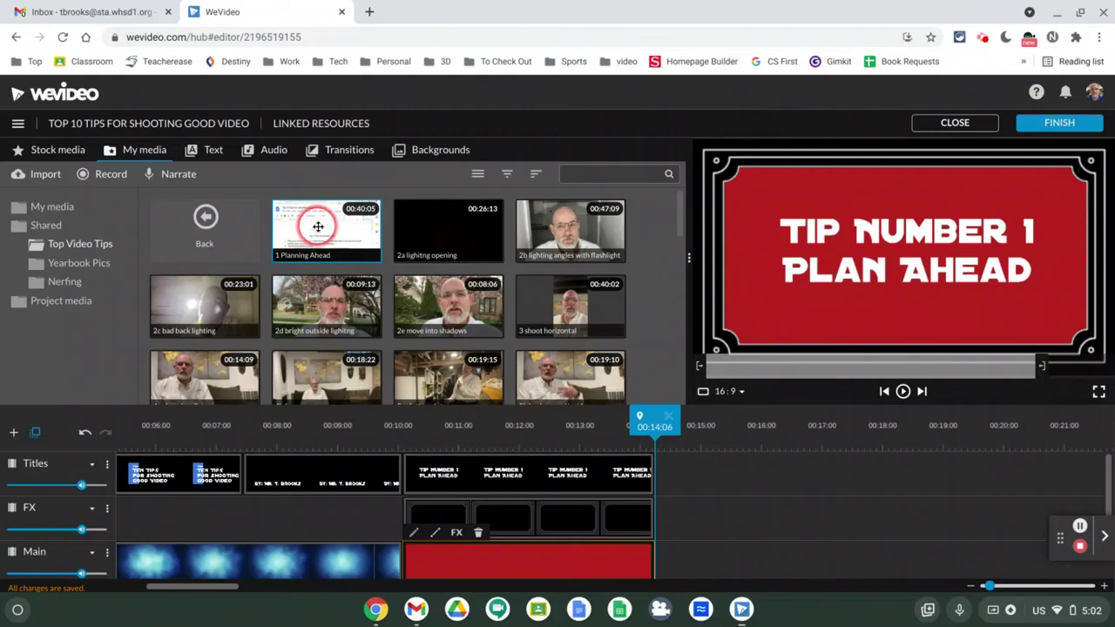
# Add 1 Planning Ahead after the red Tip Number 1 card, dismiss the notification, and zoom out the timeline.
pyautogui.moveTo(318, 227); pyautogui.dragTo(677, 555)
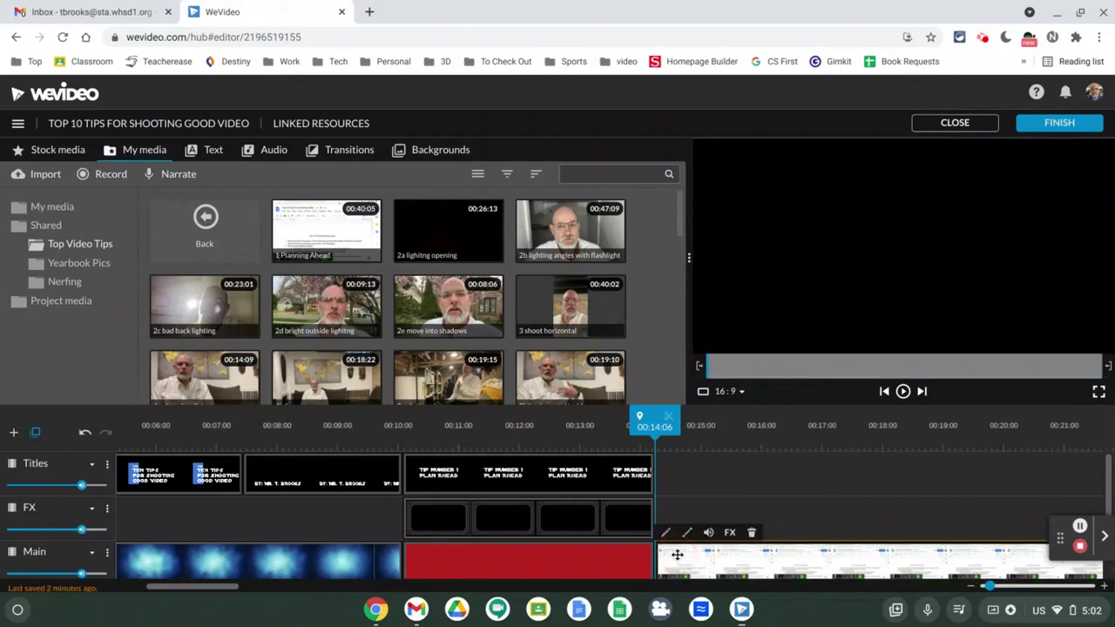
pyautogui.click(657, 423)
pyautogui.moveTo(657, 423); pyautogui.dragTo(999, 434)
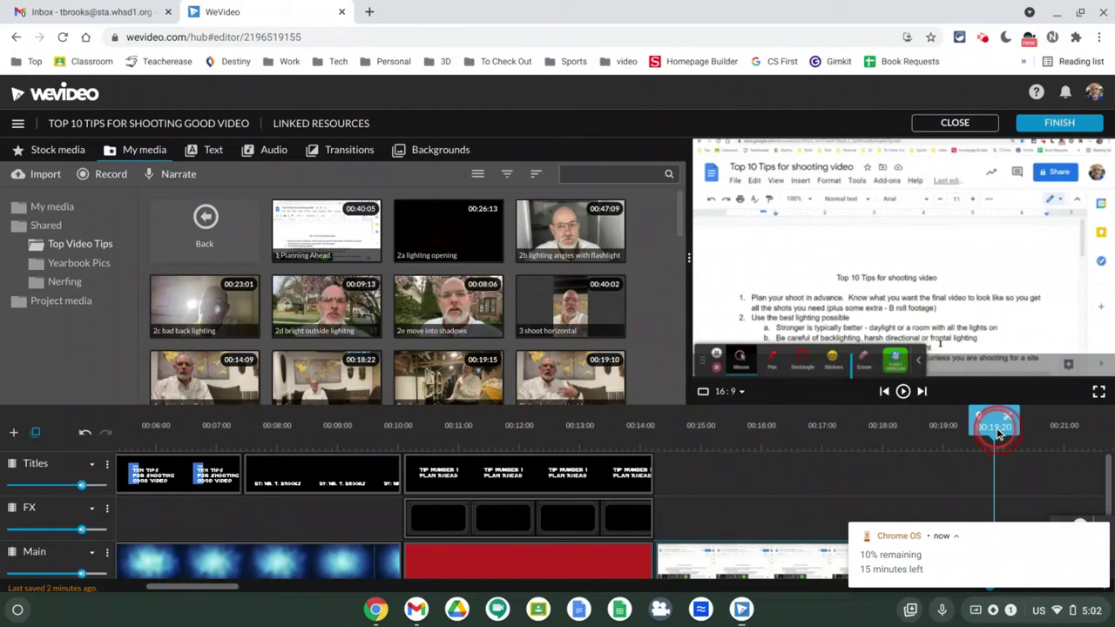
pyautogui.click(1097, 533)
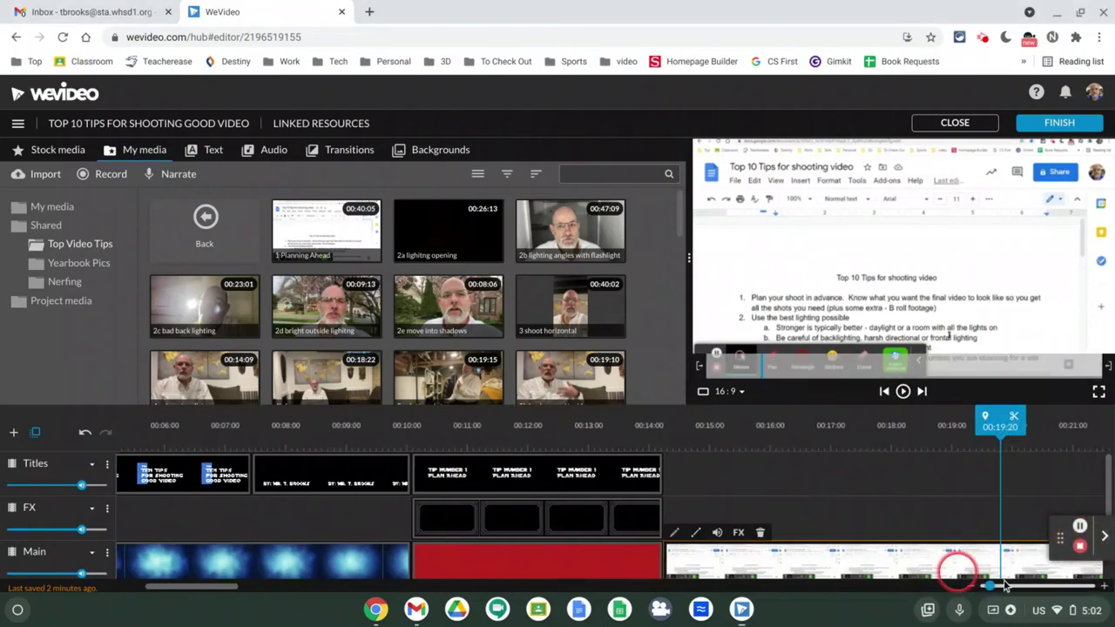
pyautogui.hscroll(5, 863, 562)
pyautogui.hscroll(10, 864, 562)
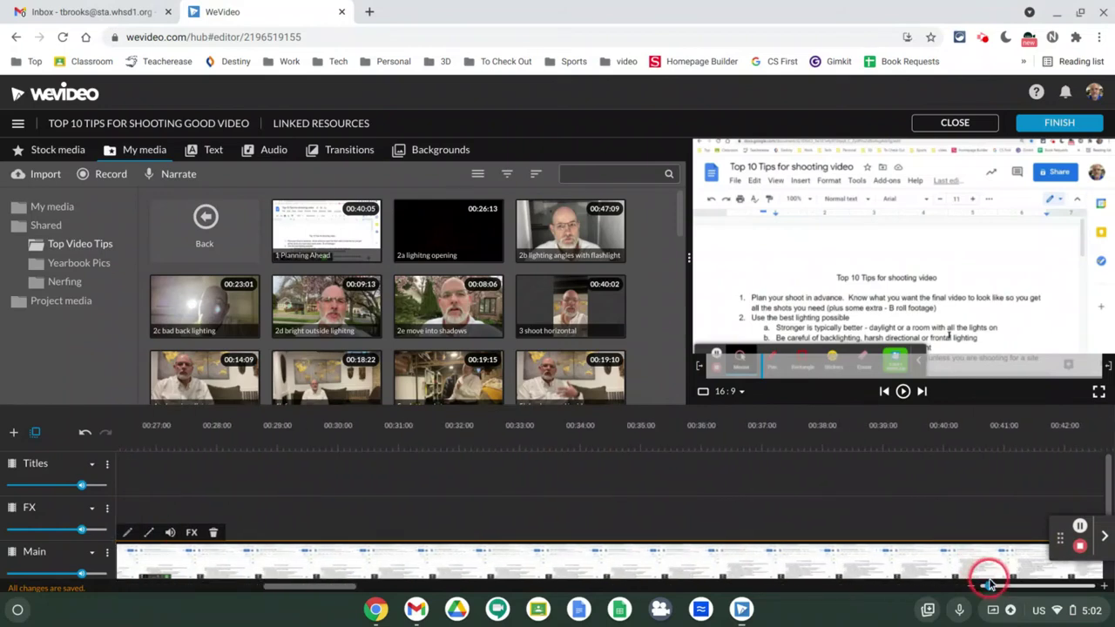
pyautogui.moveTo(986, 584); pyautogui.dragTo(975, 588)
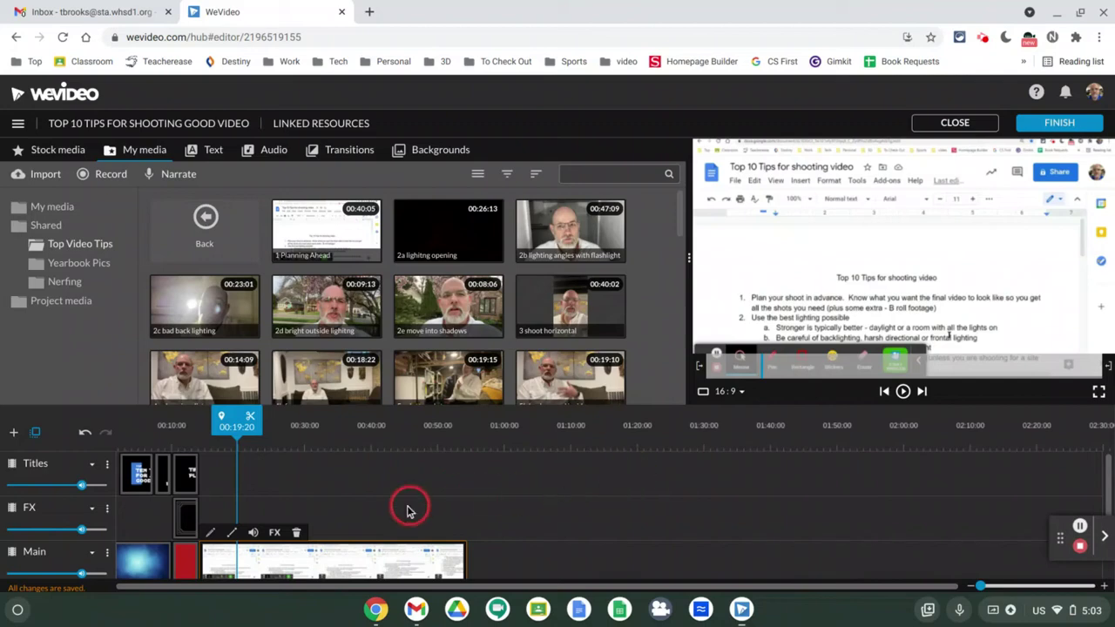
# Select the tip 1 title, frame and red clips and paste a copy near the one-minute mark.
pyautogui.click(183, 509)
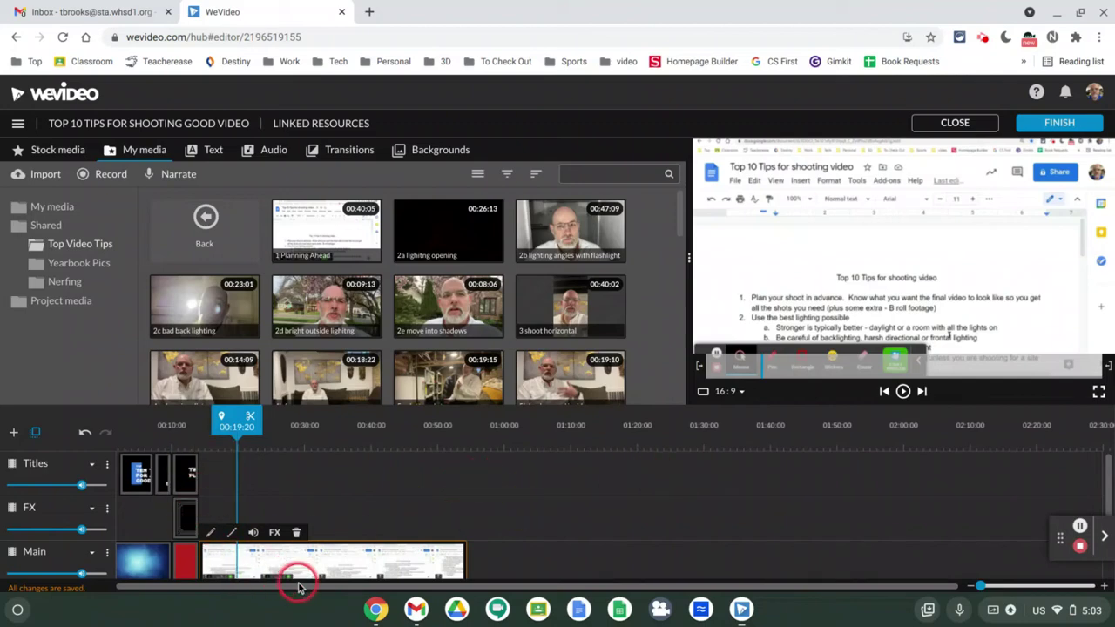
pyautogui.moveTo(306, 566); pyautogui.dragTo(317, 563)
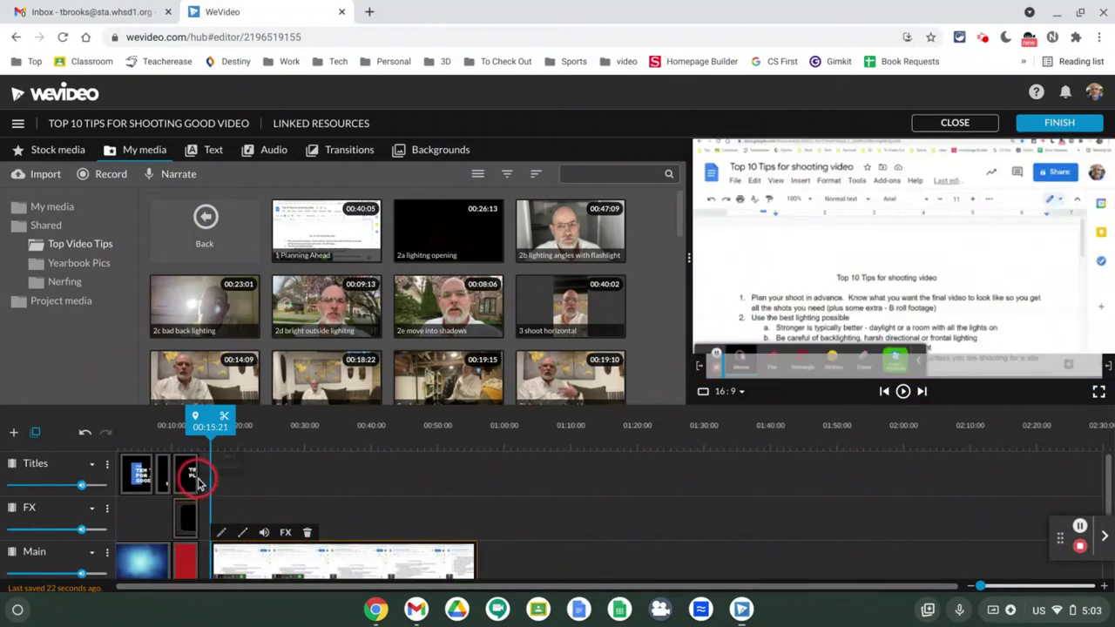
pyautogui.moveTo(203, 475); pyautogui.dragTo(192, 559)
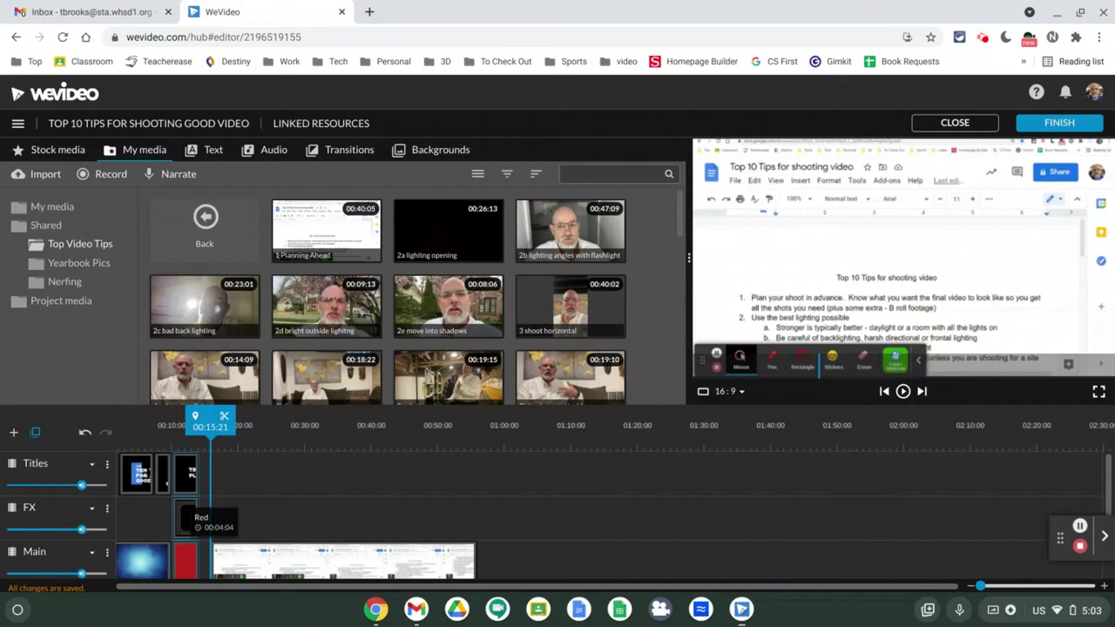
pyautogui.moveTo(178, 521)
pyautogui.mouseDown()
pyautogui.moveTo(174, 485)
pyautogui.moveTo(174, 560)
pyautogui.moveTo(137, 485)
pyautogui.moveTo(190, 450)
pyautogui.moveTo(174, 587)
pyautogui.moveTo(186, 476)
pyautogui.moveTo(190, 504)
pyautogui.mouseUp()
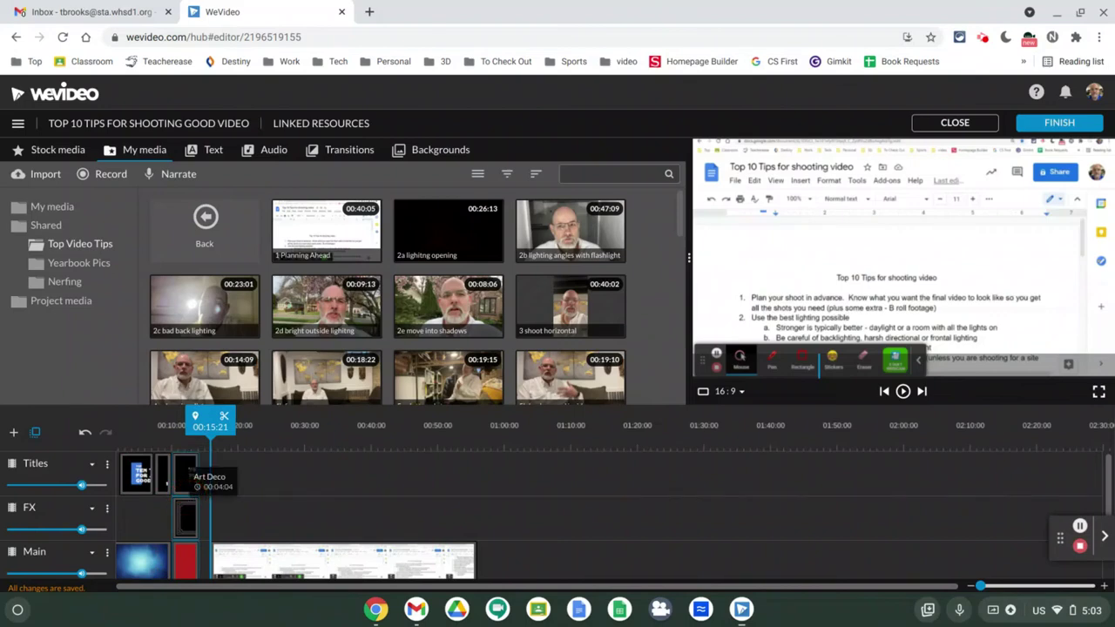
pyautogui.moveTo(214, 425); pyautogui.dragTo(519, 448)
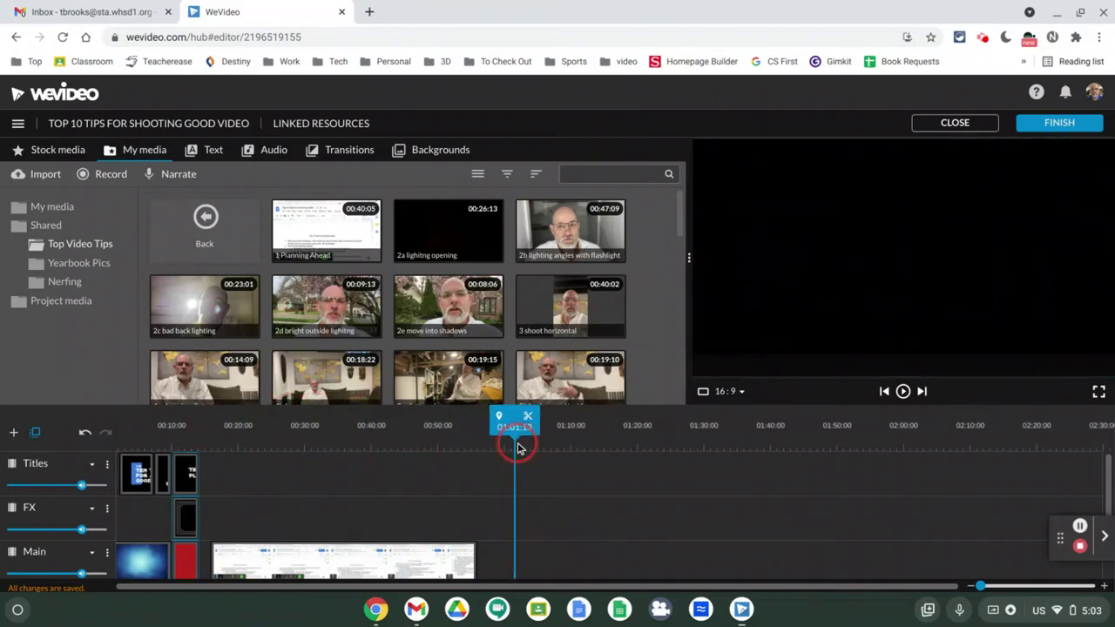
pyautogui.hotkey('ctrl', 'v')
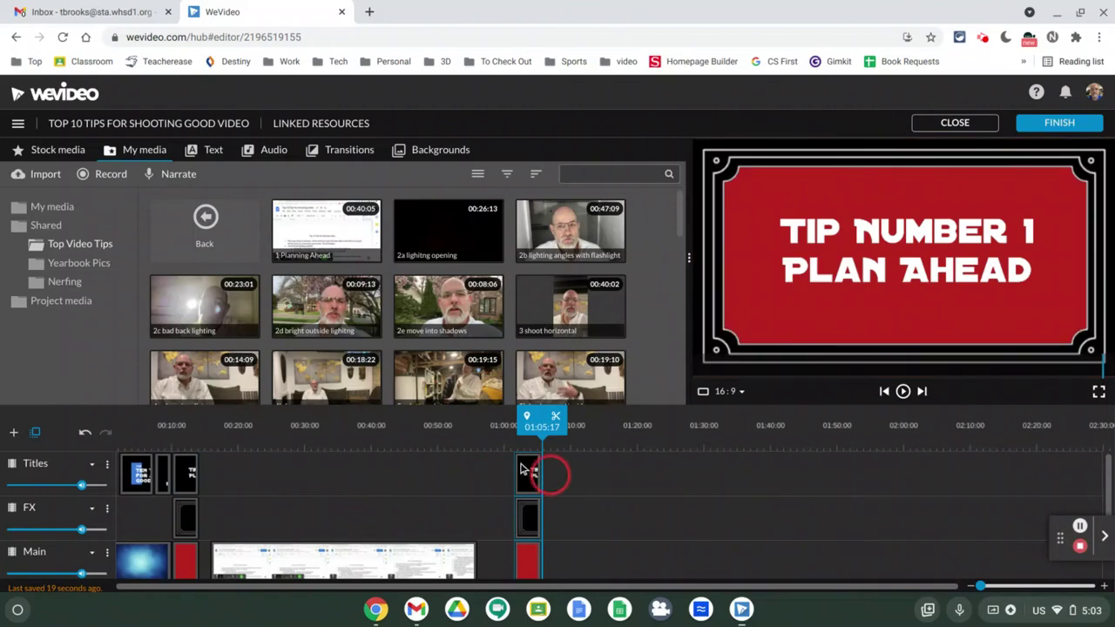
# Drop in the 2a lighting opening clip, snap Planning Ahead back, and move the copied card after it.
pyautogui.moveTo(530, 424); pyautogui.dragTo(530, 426)
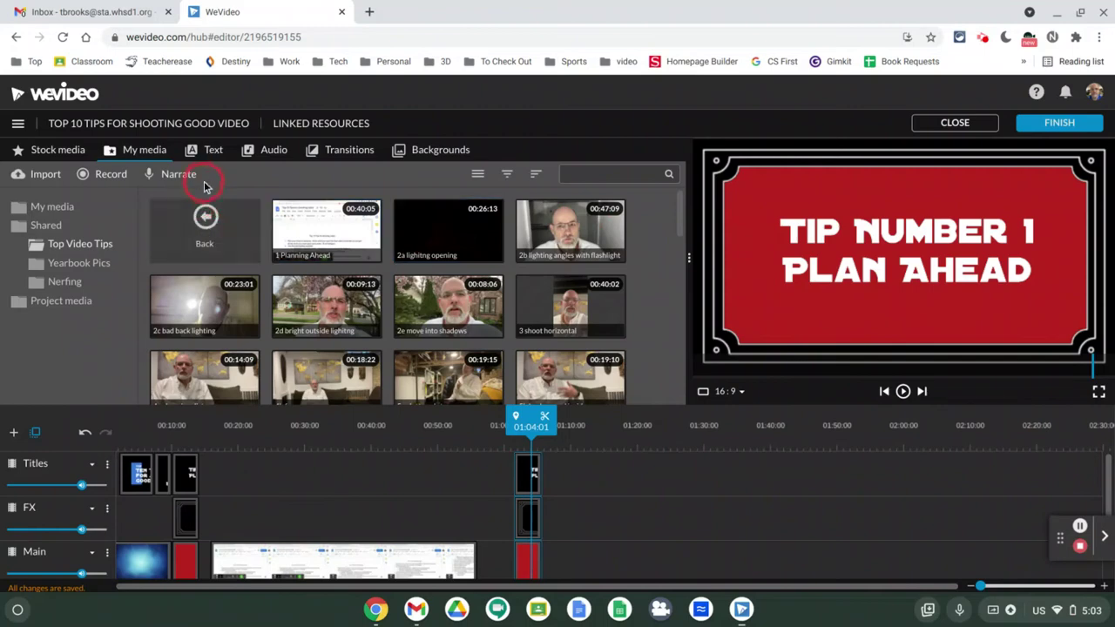
pyautogui.moveTo(402, 247); pyautogui.dragTo(608, 498)
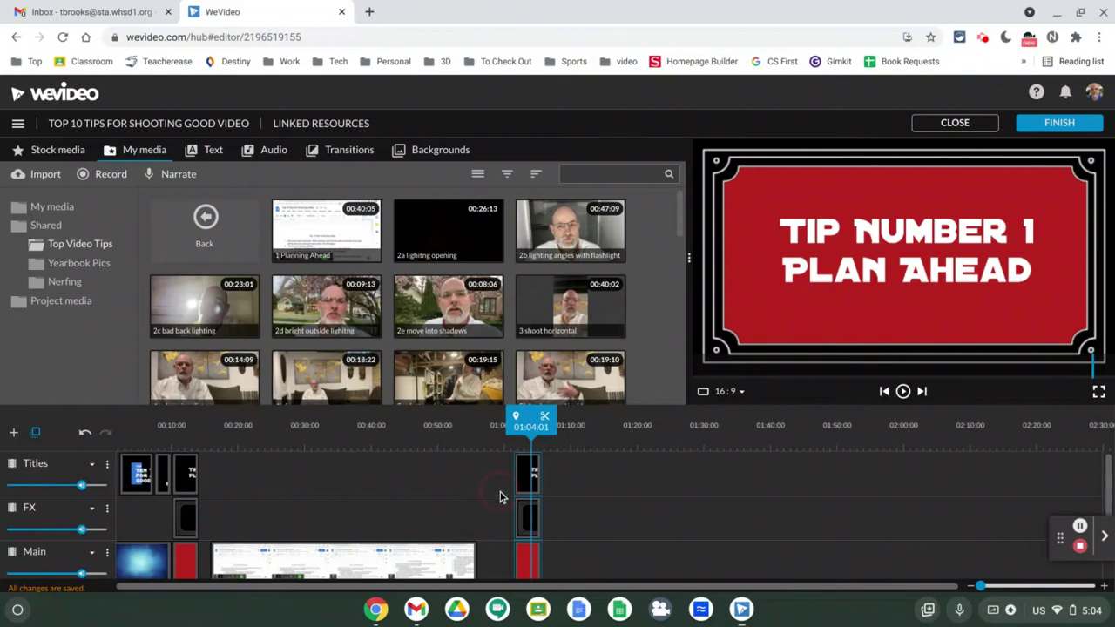
pyautogui.moveTo(351, 563); pyautogui.dragTo(343, 563)
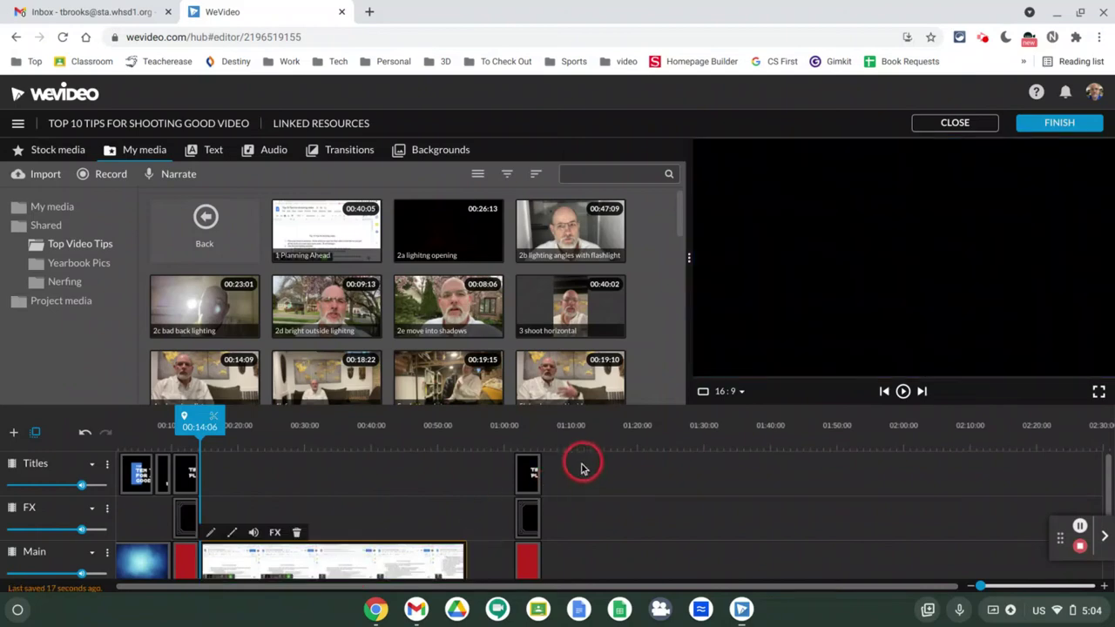
pyautogui.moveTo(557, 473); pyautogui.dragTo(479, 553)
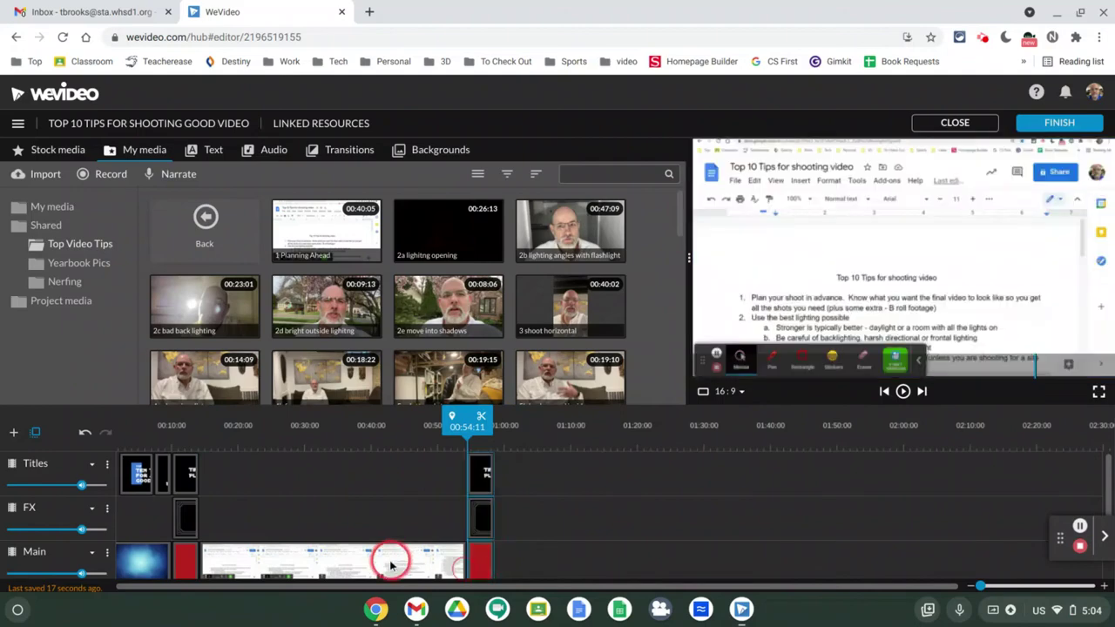
pyautogui.click(485, 479)
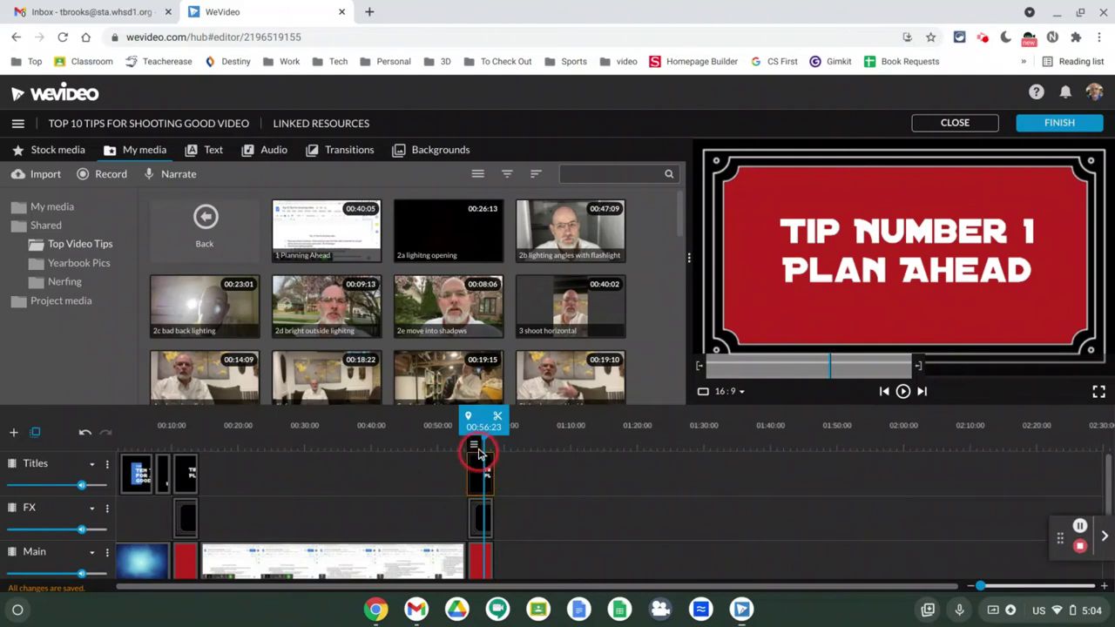
# Reword the copied title to 'Tip Number 2 / Use Good Lighting', nudge the text up, and save.
pyautogui.moveTo(474, 448)
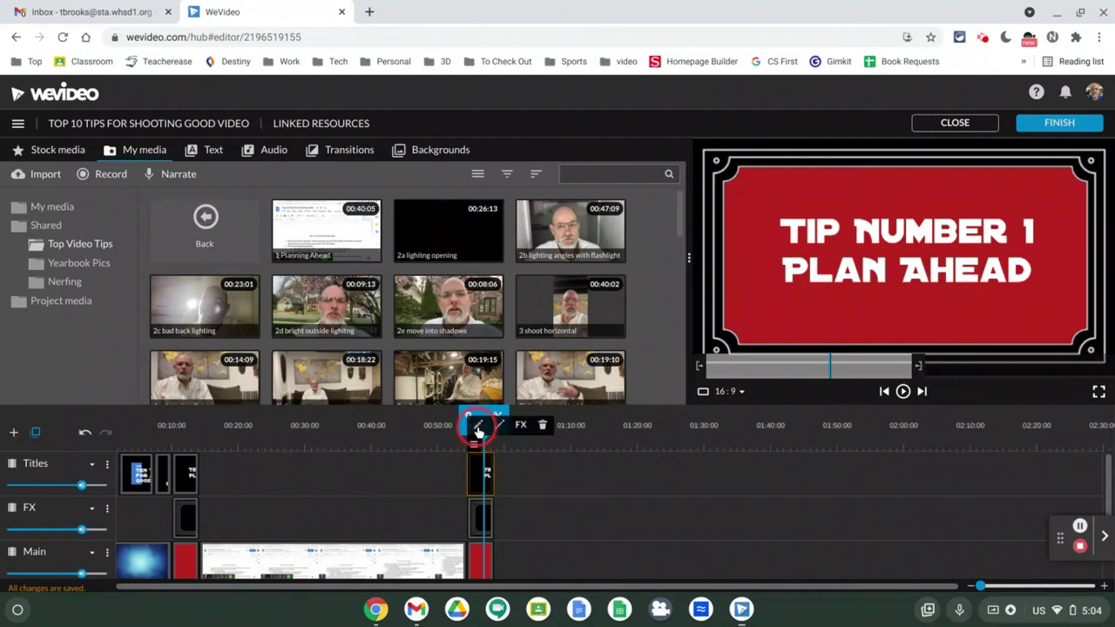
pyautogui.click(477, 430)
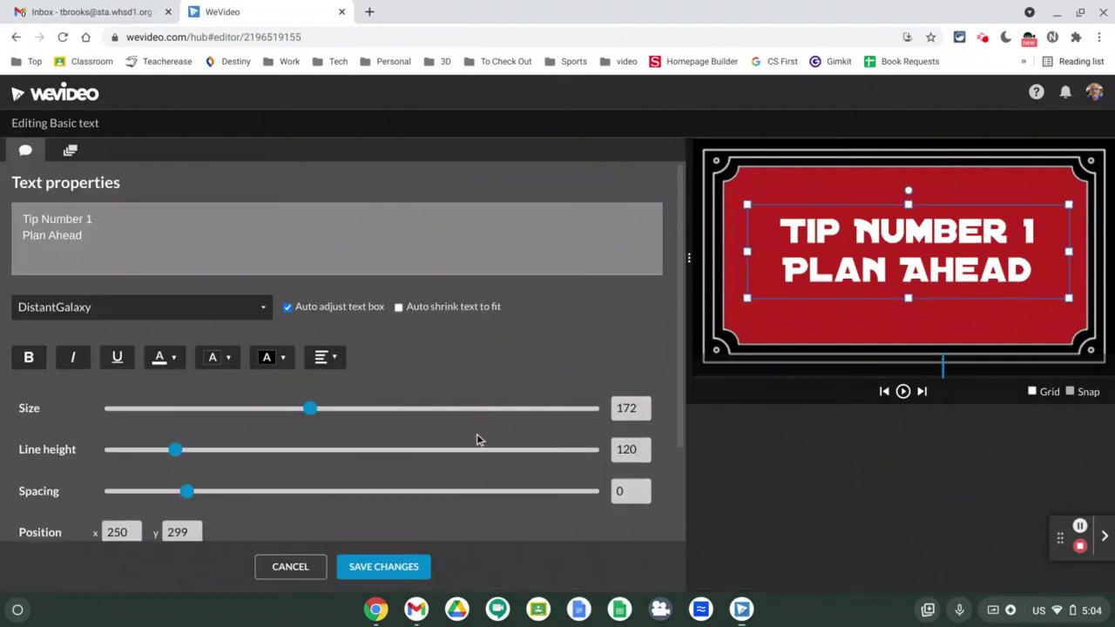
pyautogui.click(220, 208)
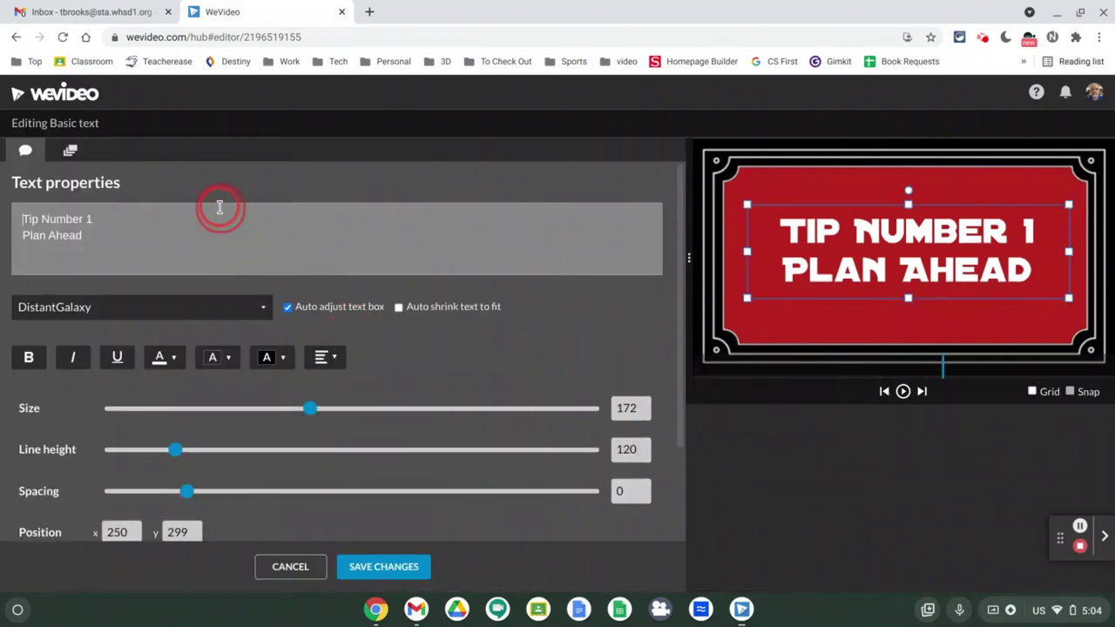
pyautogui.click(179, 212)
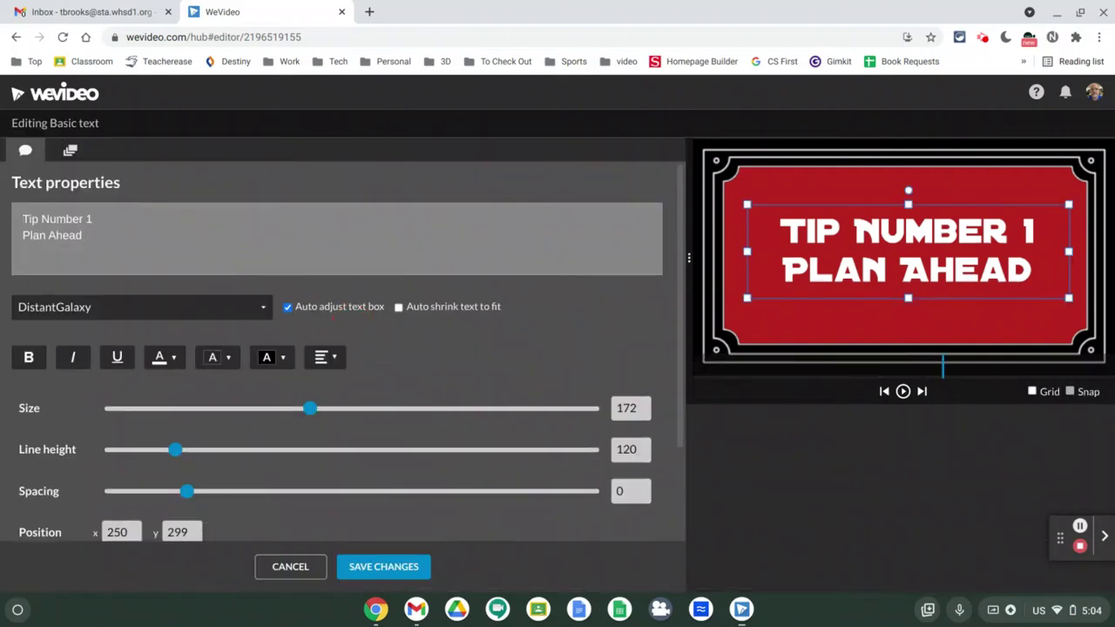
pyautogui.write('2')
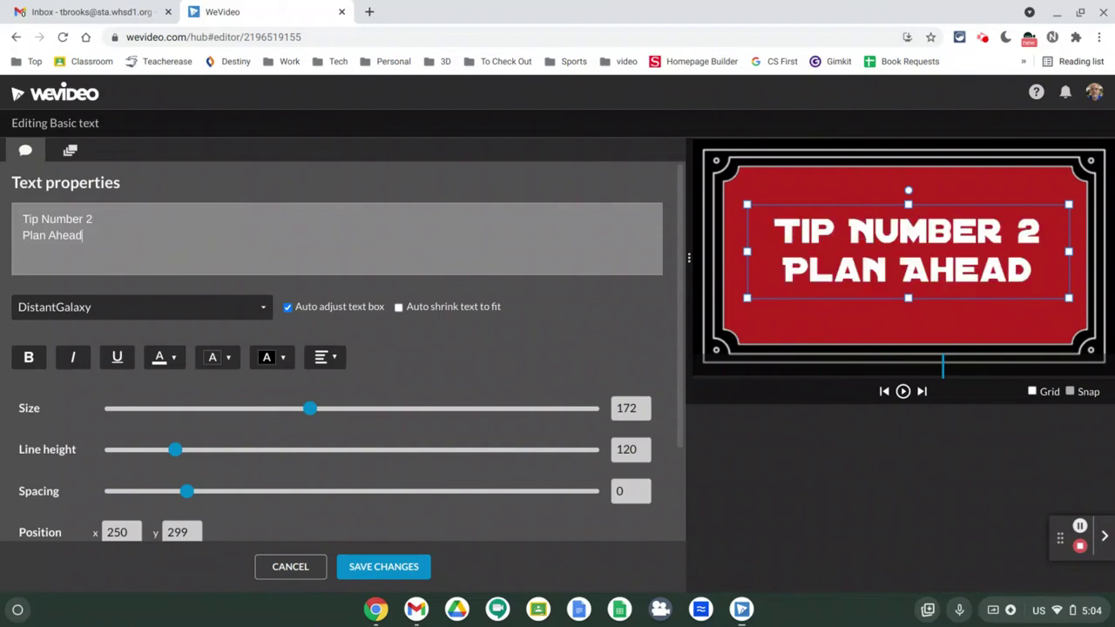
pyautogui.press('BackSpace')
pyautogui.press('BackSpace')
pyautogui.press('BackSpace')
pyautogui.press('BackSpace')
pyautogui.press('BackSpace')
pyautogui.press('BackSpace')
pyautogui.press('BackSpace')
pyautogui.press('BackSpace')
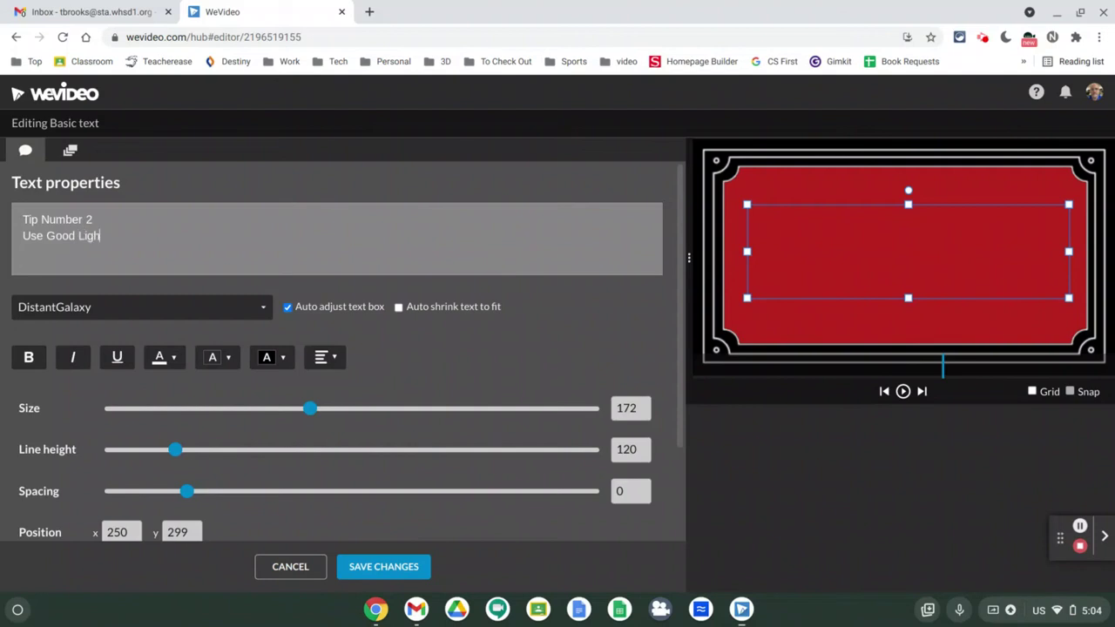
pyautogui.click(652, 199)
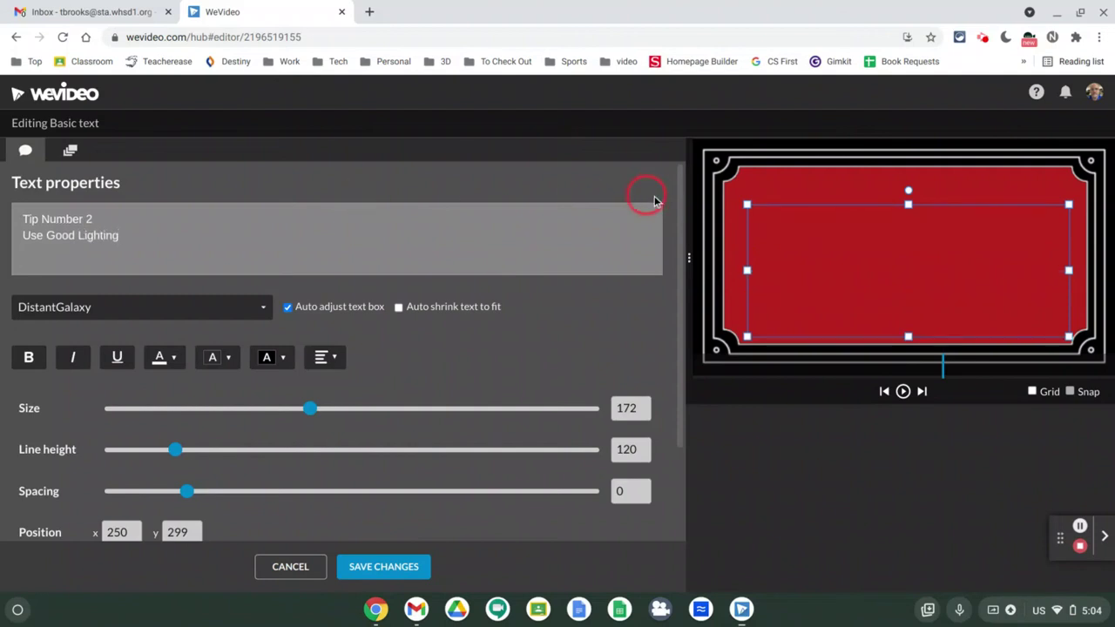
pyautogui.click(1003, 280)
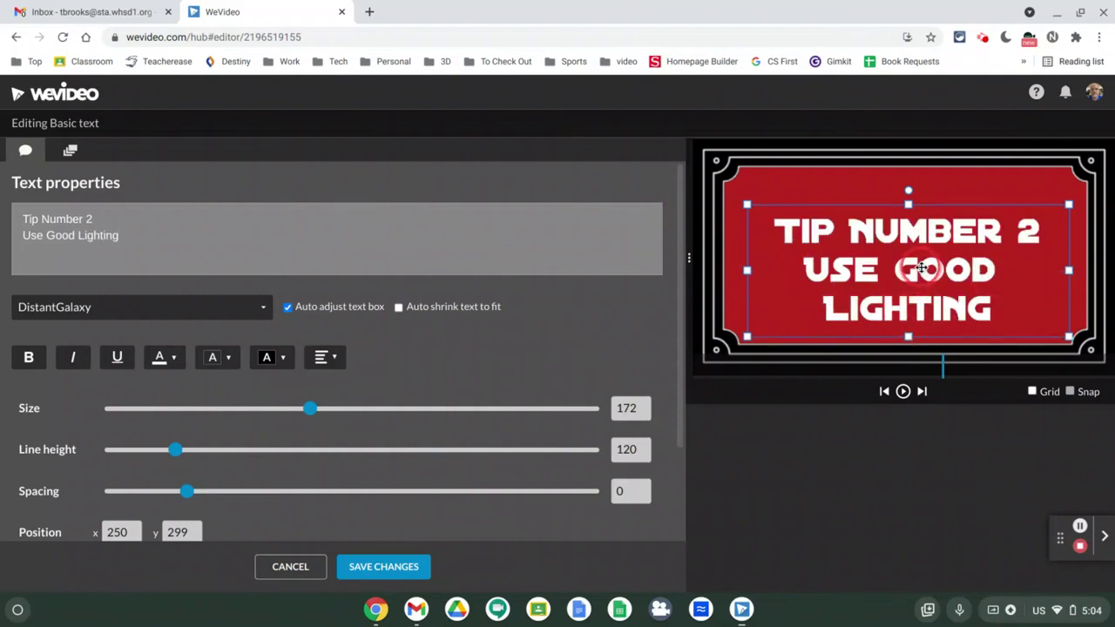
pyautogui.moveTo(916, 267); pyautogui.dragTo(917, 255)
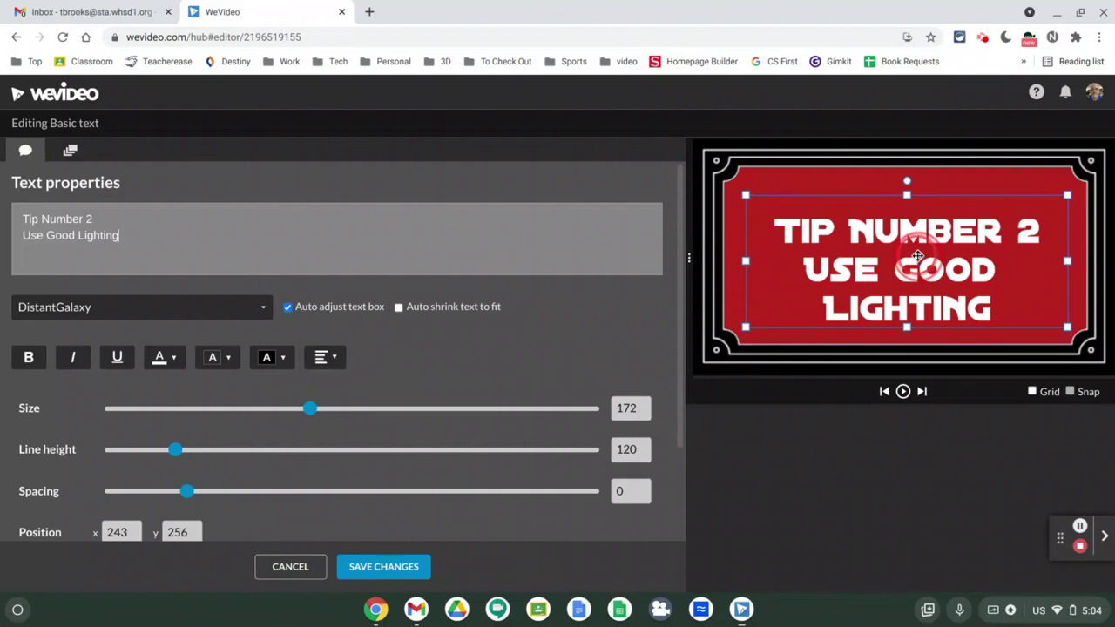
pyautogui.click(353, 566)
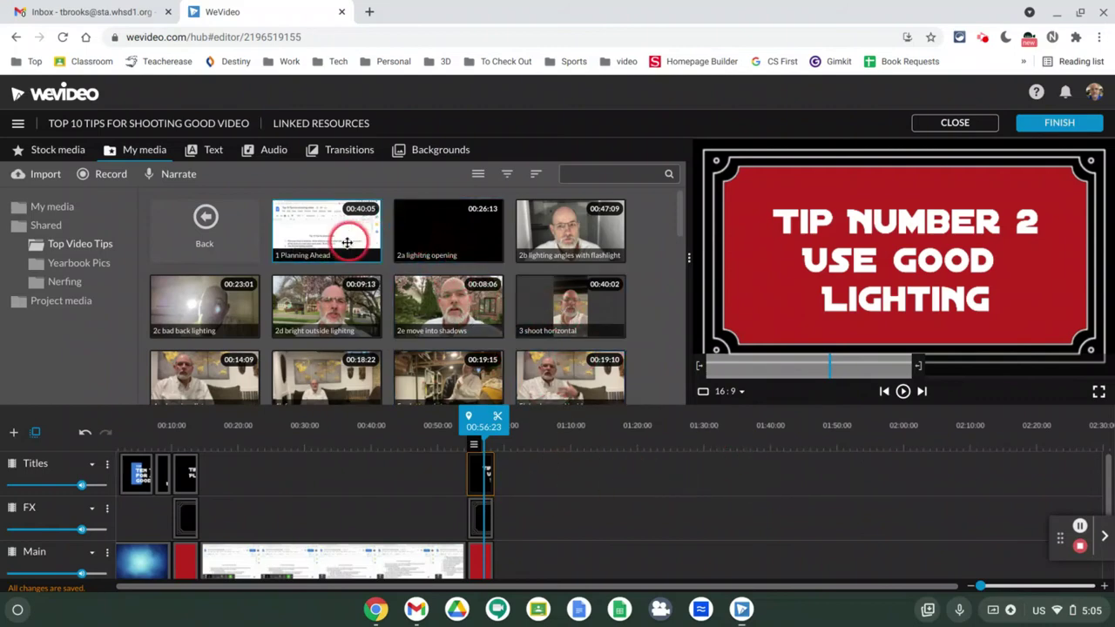
# Append 2a lighting opening, 2b lighting angles, 2c bad back lighting, 2d bright outside lighting and 2e move into shadows.
pyautogui.moveTo(432, 238); pyautogui.dragTo(519, 556)
pyautogui.moveTo(575, 230); pyautogui.dragTo(697, 562)
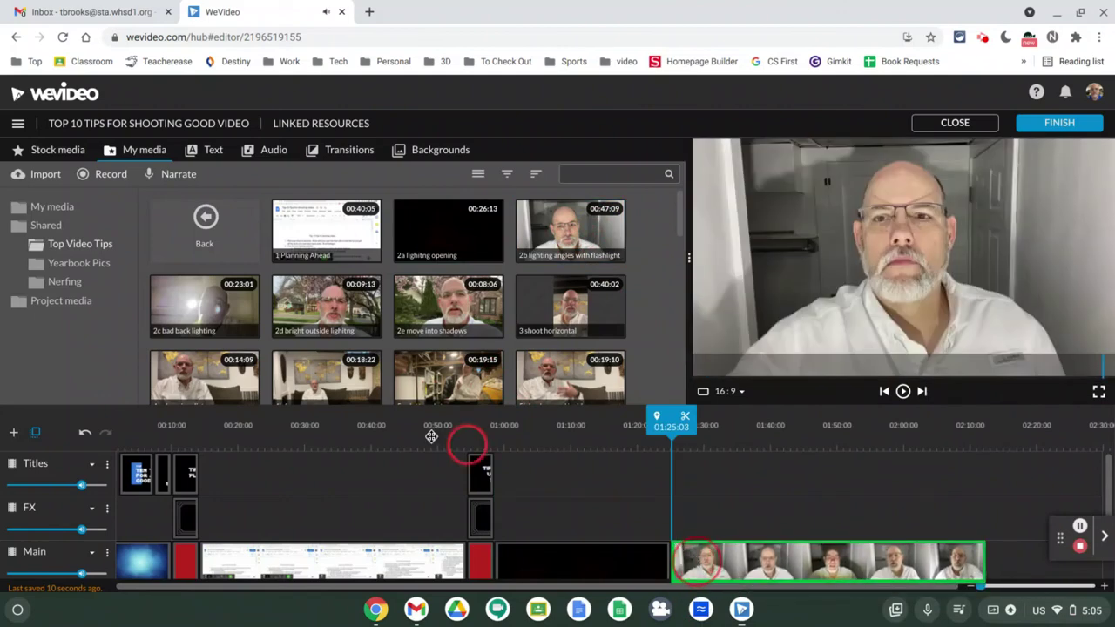
pyautogui.moveTo(215, 329); pyautogui.dragTo(1013, 559)
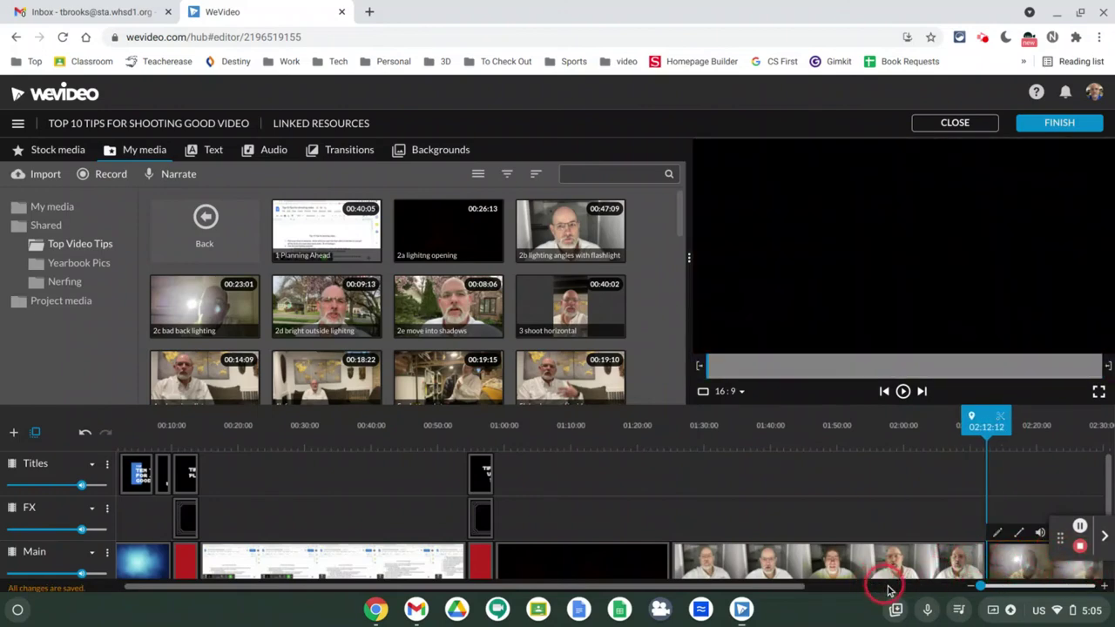
pyautogui.hscroll(3, 888, 591)
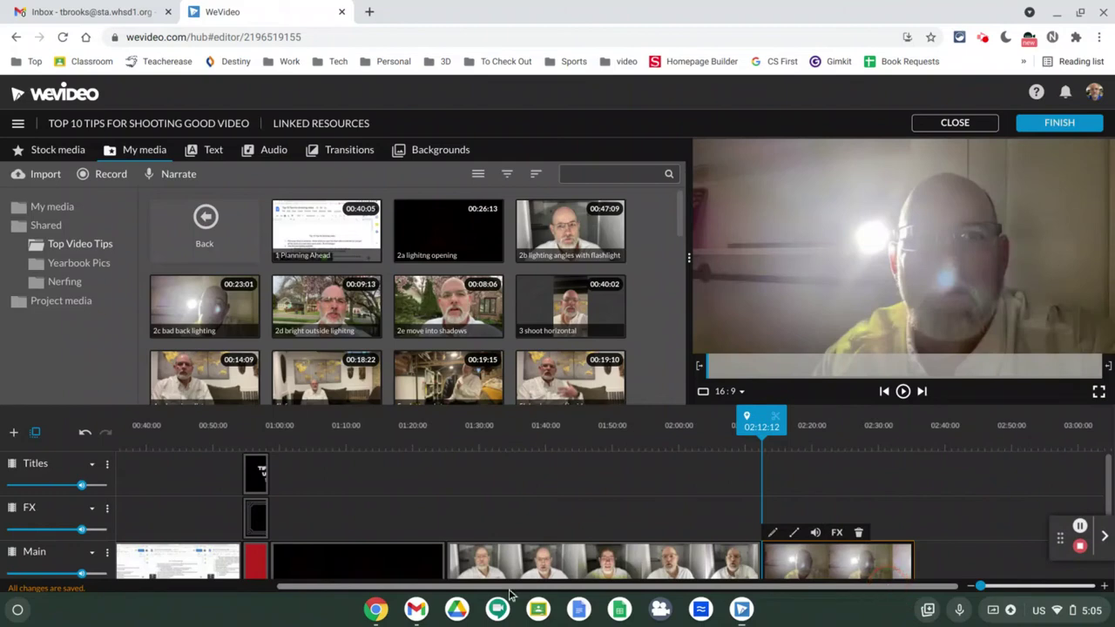
pyautogui.click(546, 589)
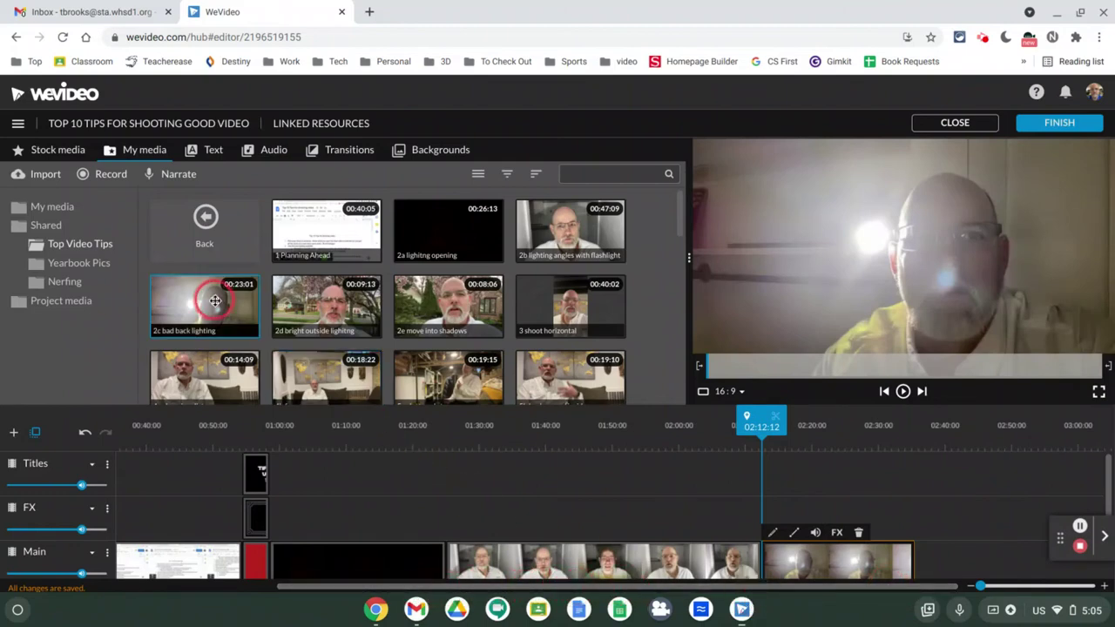
pyautogui.click(327, 304)
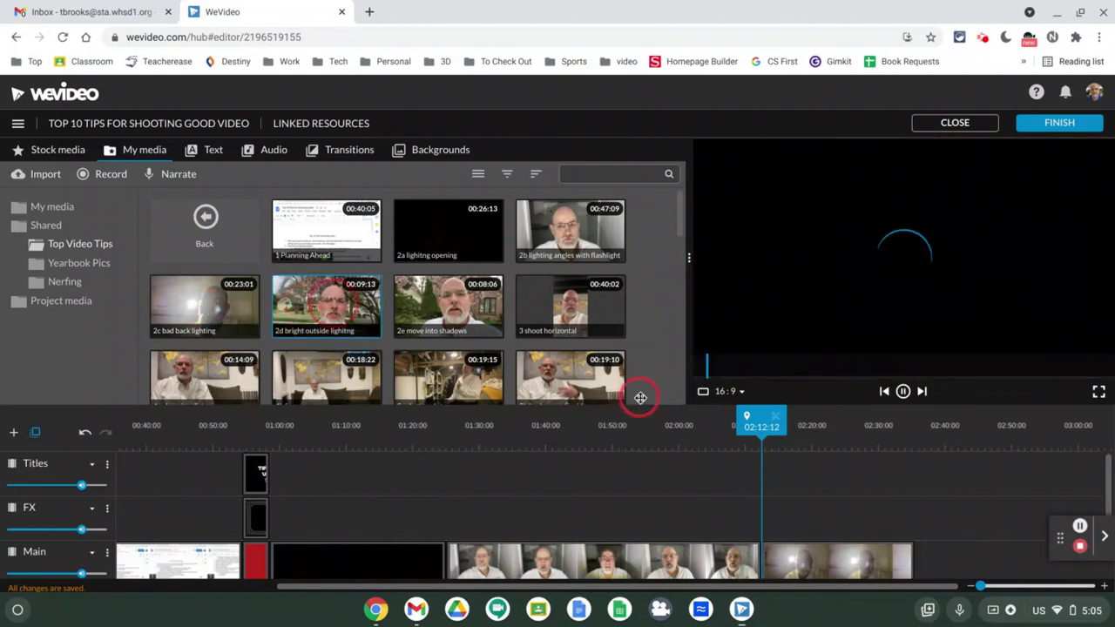
pyautogui.moveTo(641, 398); pyautogui.dragTo(937, 551)
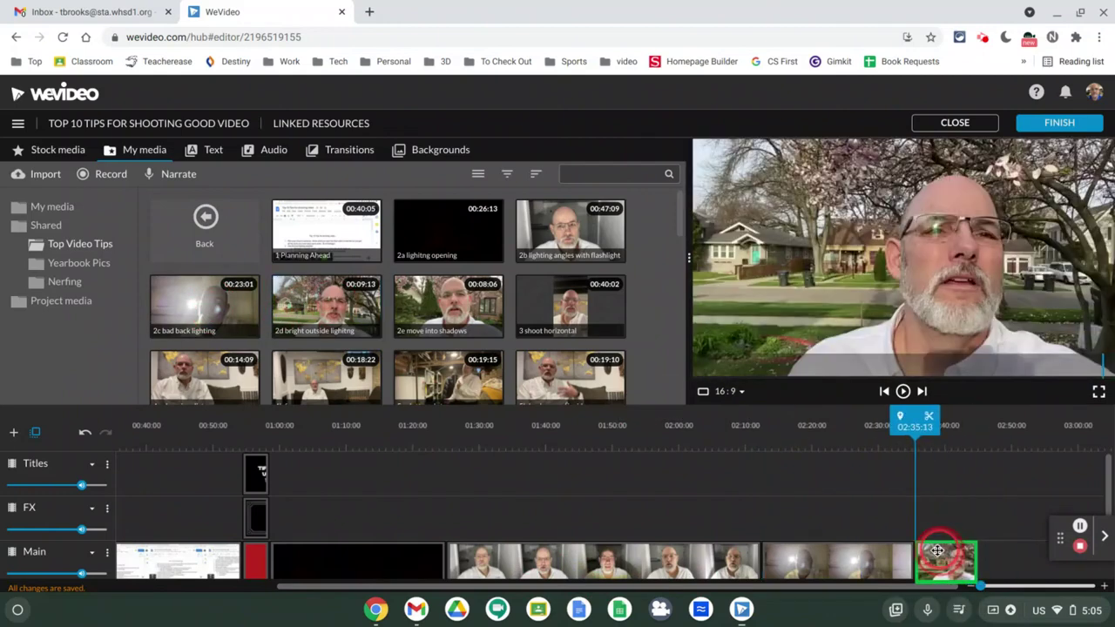
pyautogui.click(484, 322)
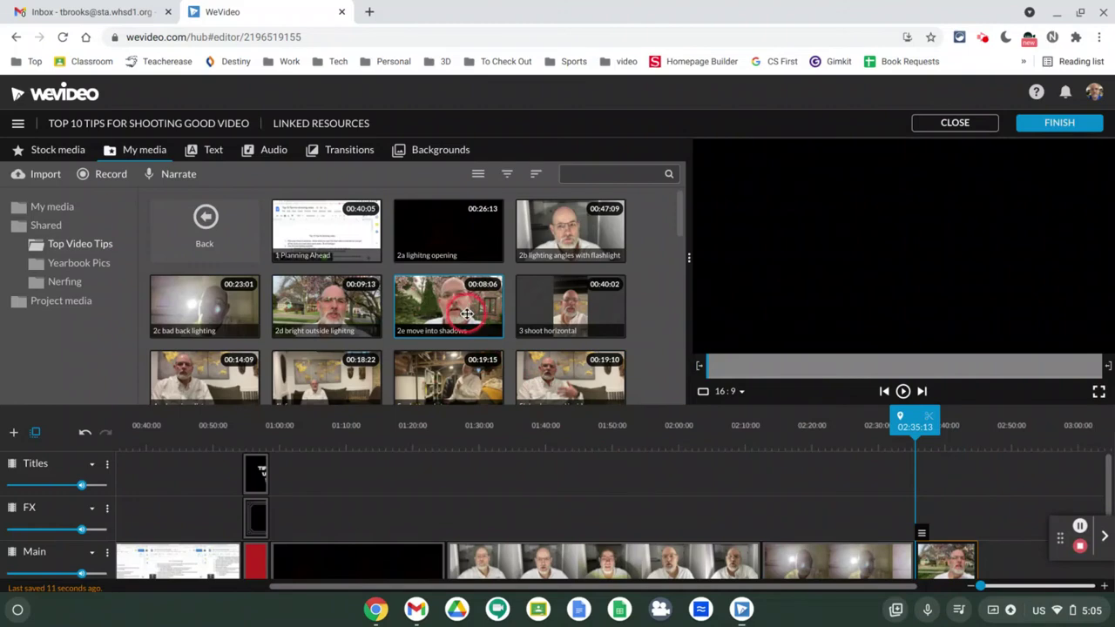
pyautogui.moveTo(467, 313); pyautogui.dragTo(996, 545)
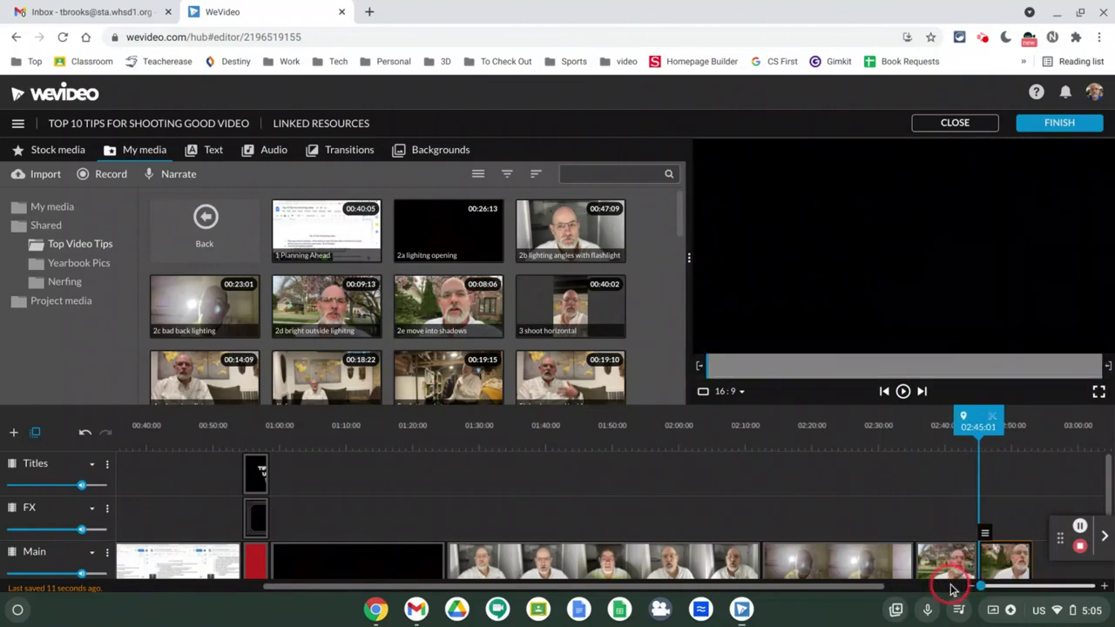
pyautogui.hscroll(3, 821, 552)
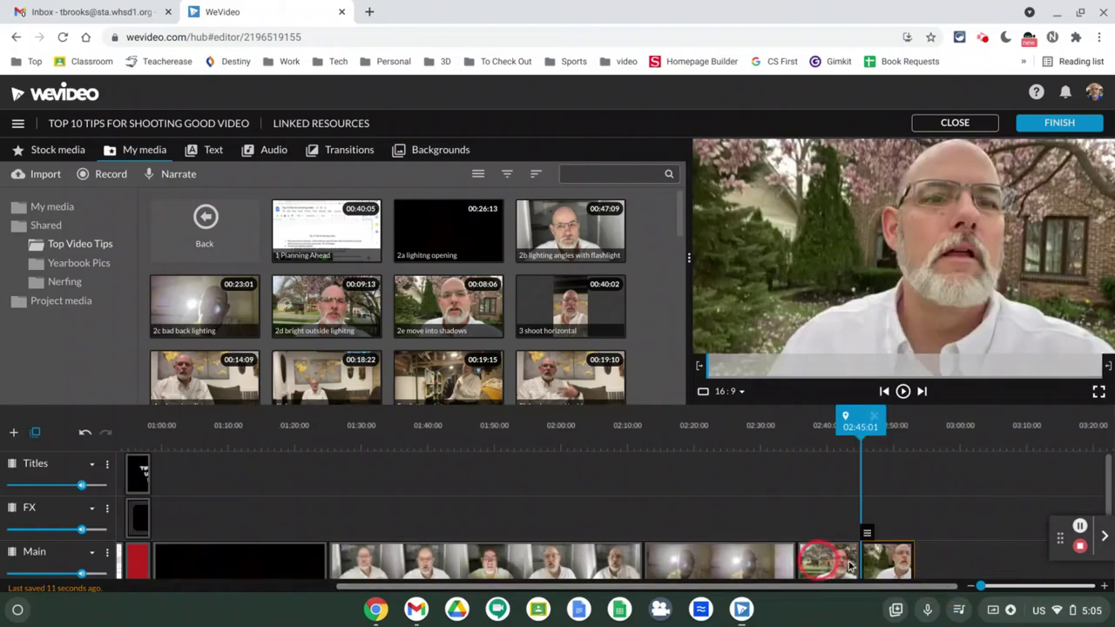
pyautogui.moveTo(861, 424); pyautogui.dragTo(919, 427)
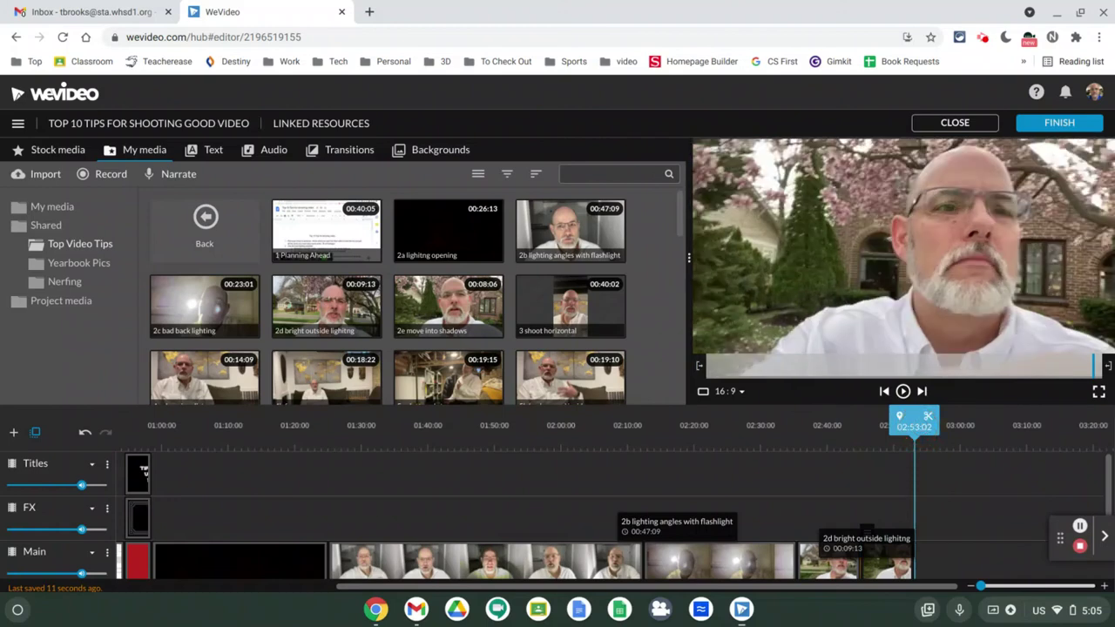
# Paste the red Tip Number 1 card group past the last lighting clip, clearing the placement warning.
pyautogui.click(915, 423)
pyautogui.hotkey('ctrl', 'v')
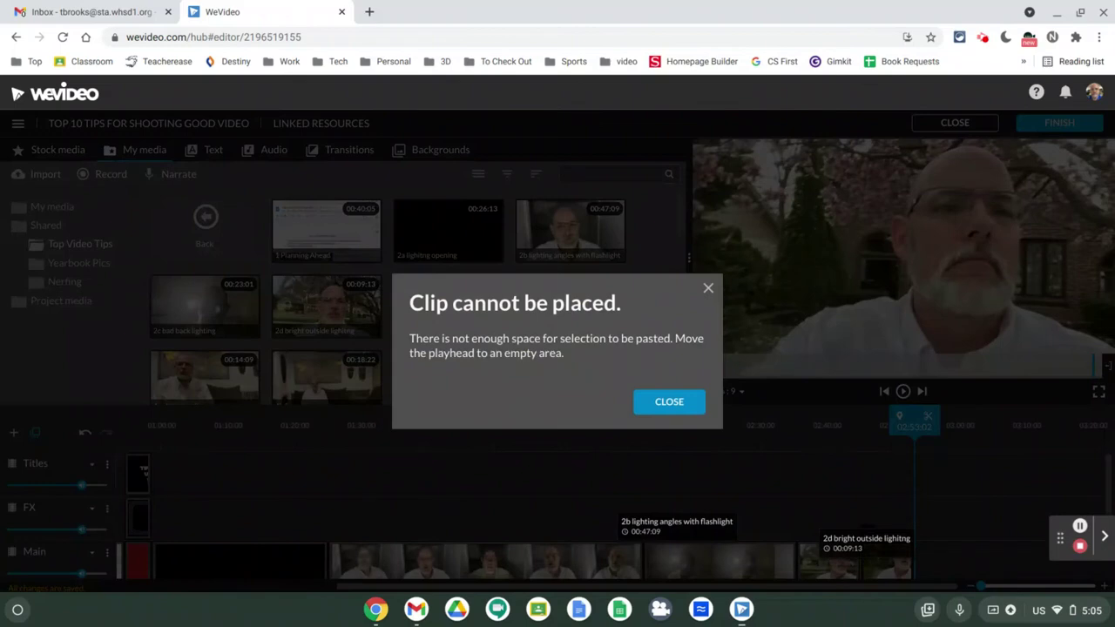
pyautogui.click(689, 410)
pyautogui.moveTo(914, 422); pyautogui.dragTo(925, 422)
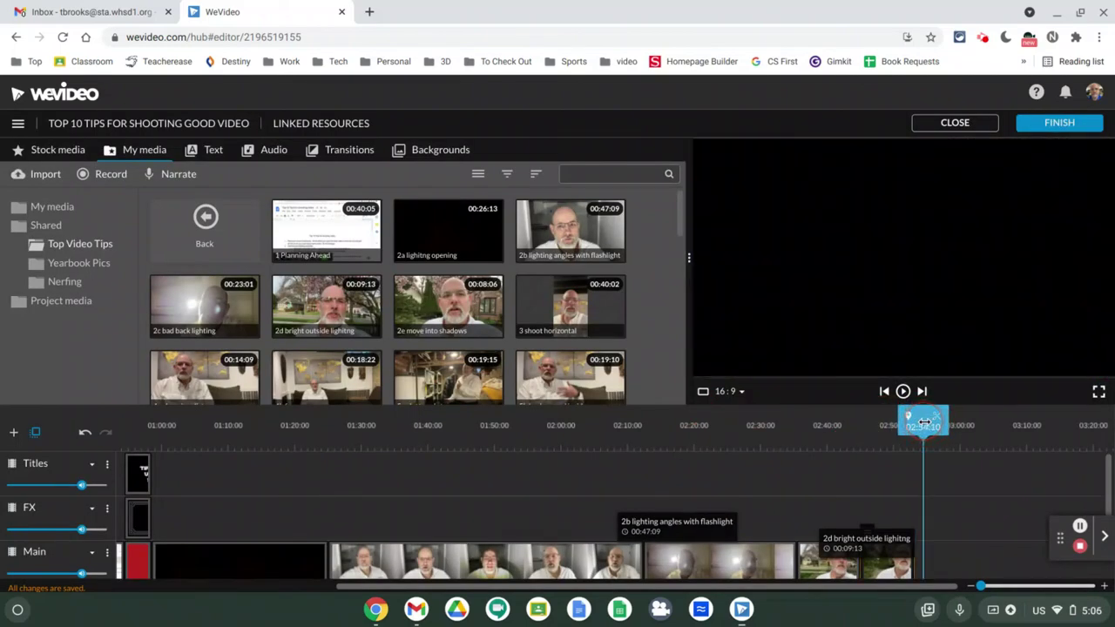
pyautogui.hotkey('ctrl', 'v')
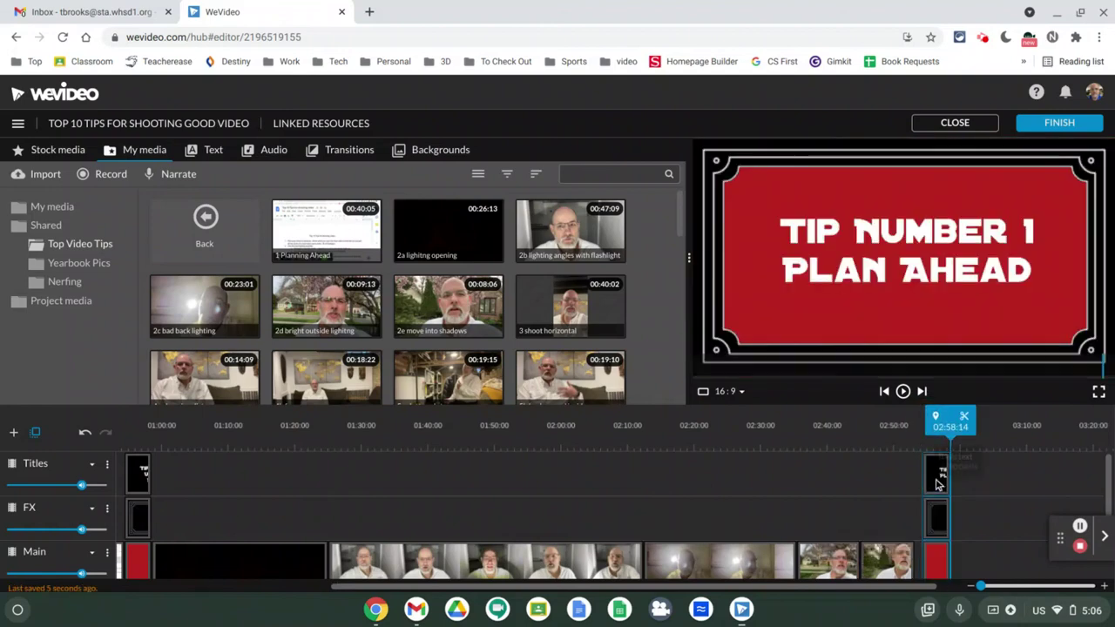
pyautogui.click(939, 484)
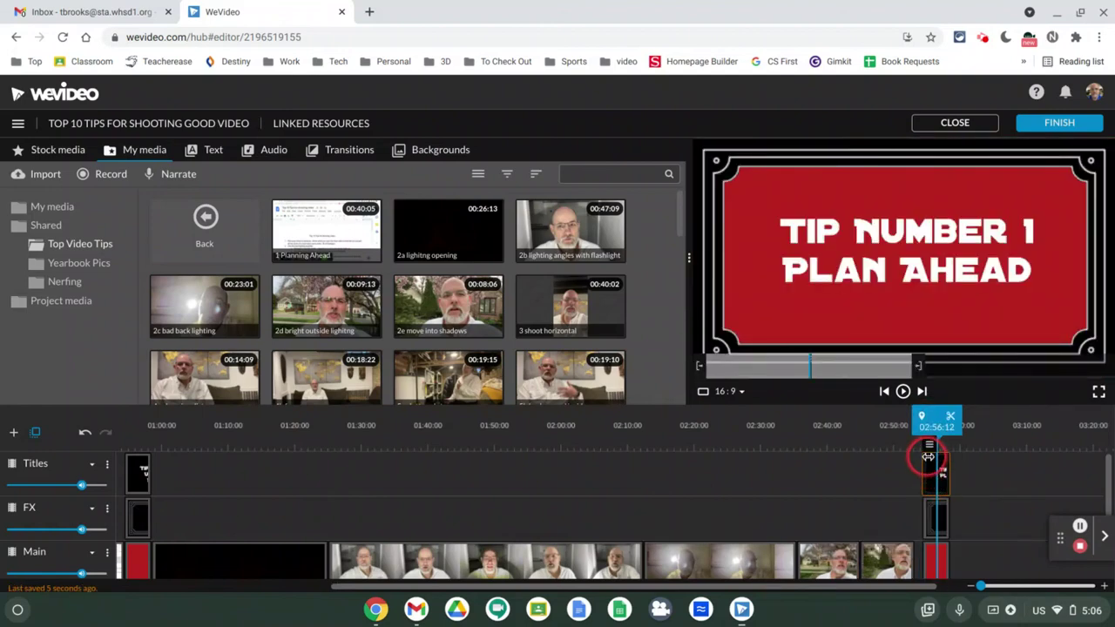
pyautogui.moveTo(930, 444)
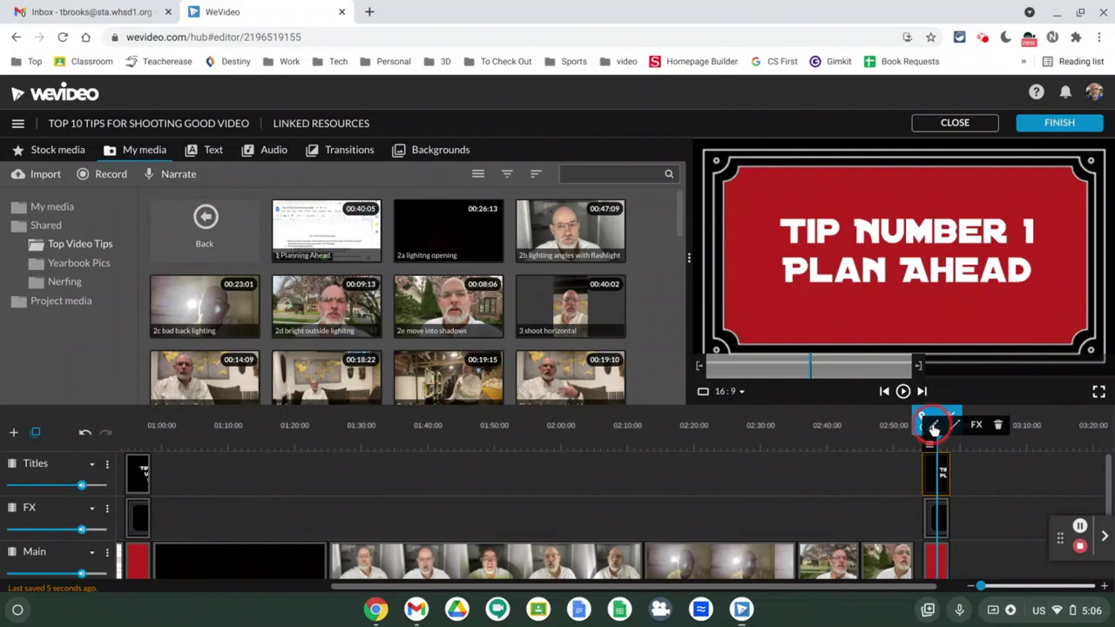
# Rewrite the pasted title as 'Tip Number 3 / Shoot Horizontally', move the text slightly higher, and save.
pyautogui.click(933, 426)
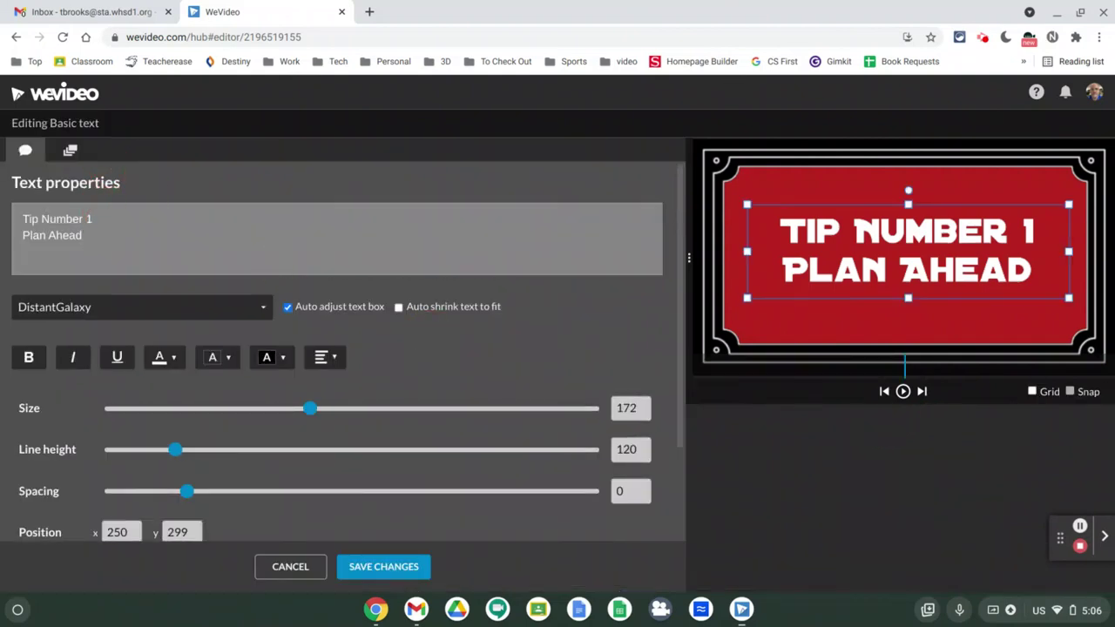
pyautogui.write('3')
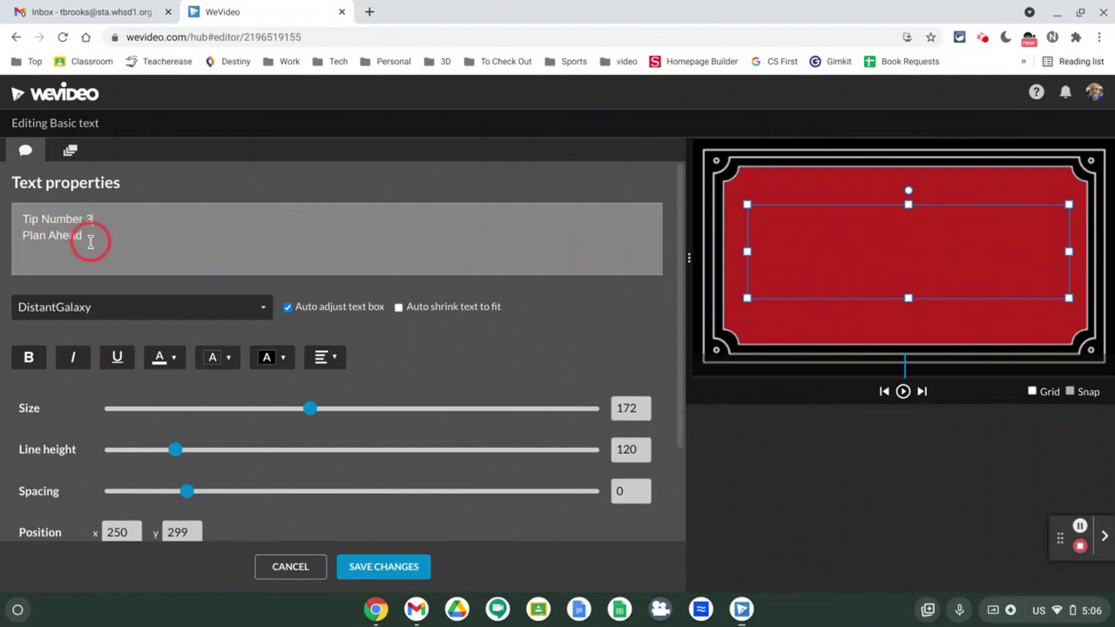
pyautogui.click(89, 243)
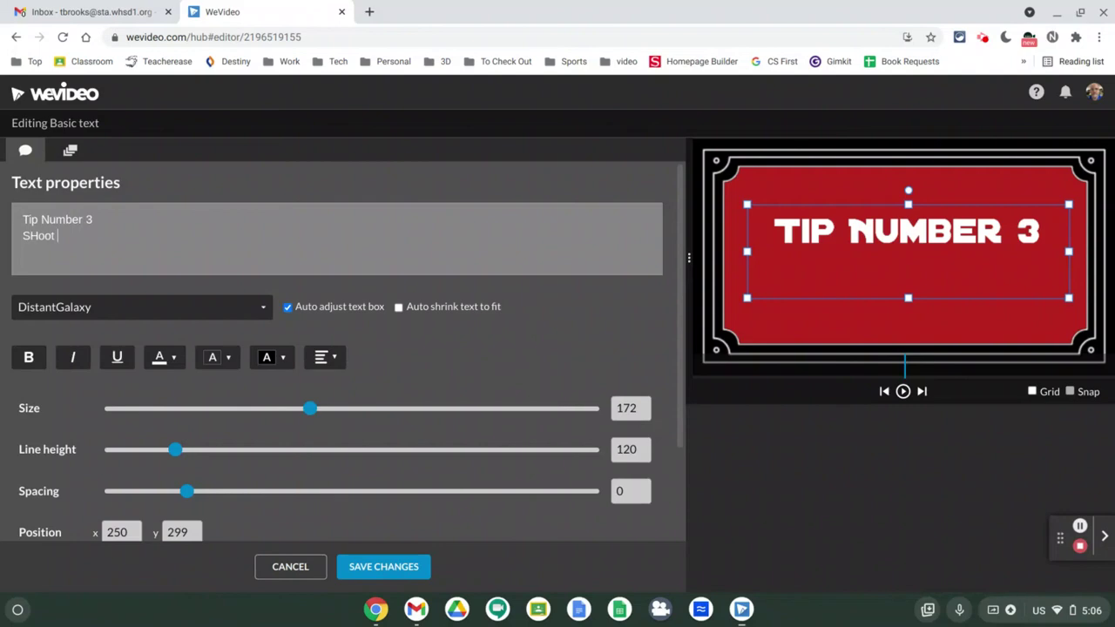
pyautogui.write('Horizontall')
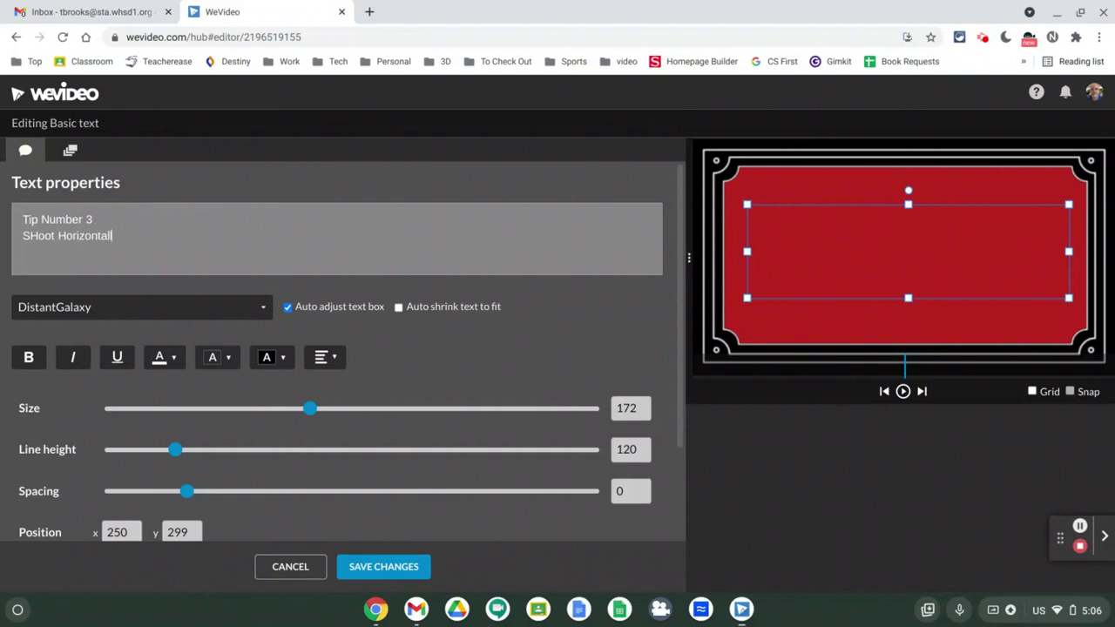
pyautogui.write('y')
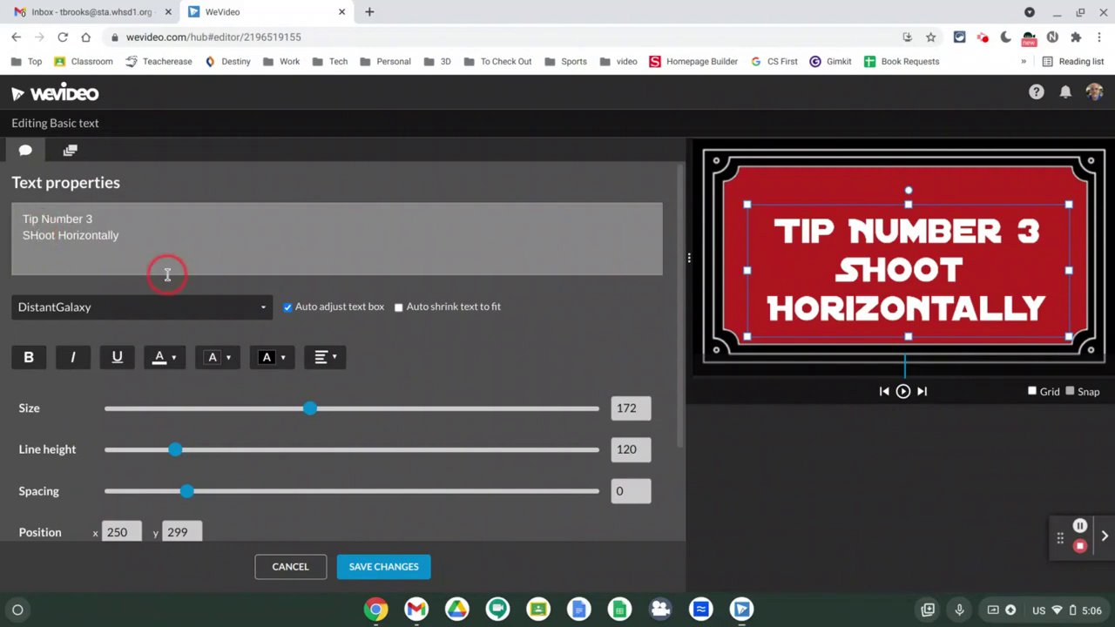
pyautogui.press('BackSpace')
pyautogui.write('h')
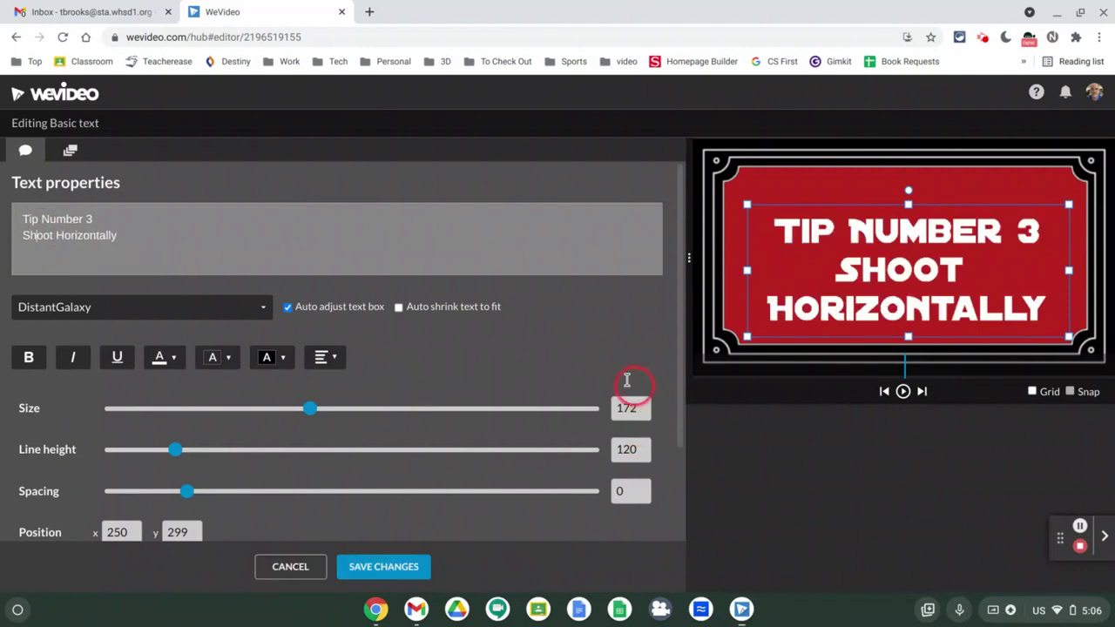
pyautogui.moveTo(940, 271); pyautogui.dragTo(891, 254)
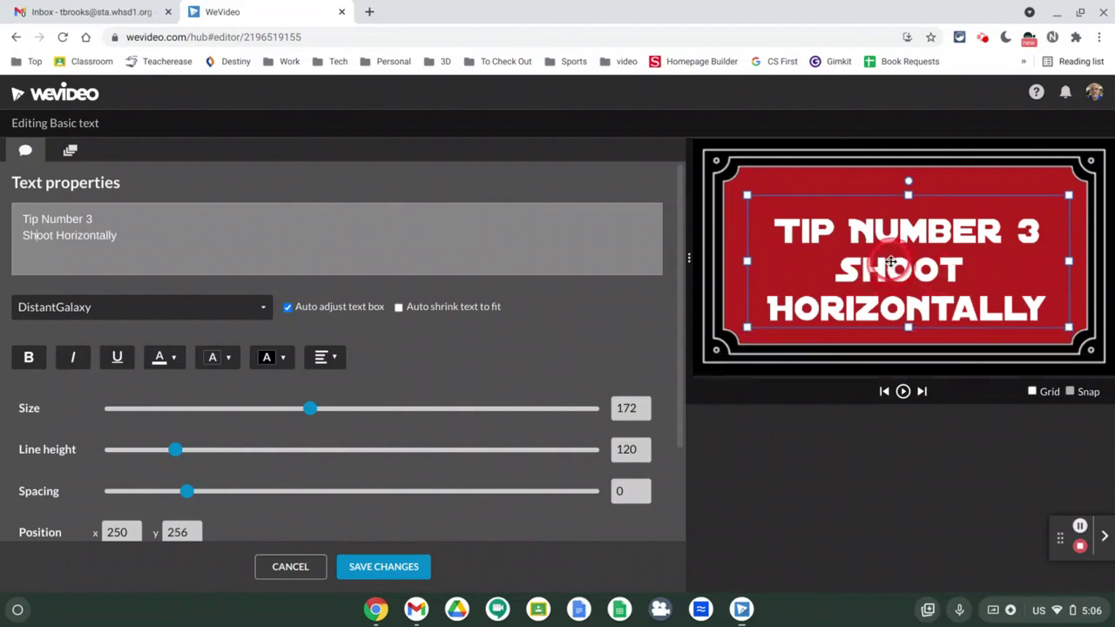
pyautogui.click(393, 571)
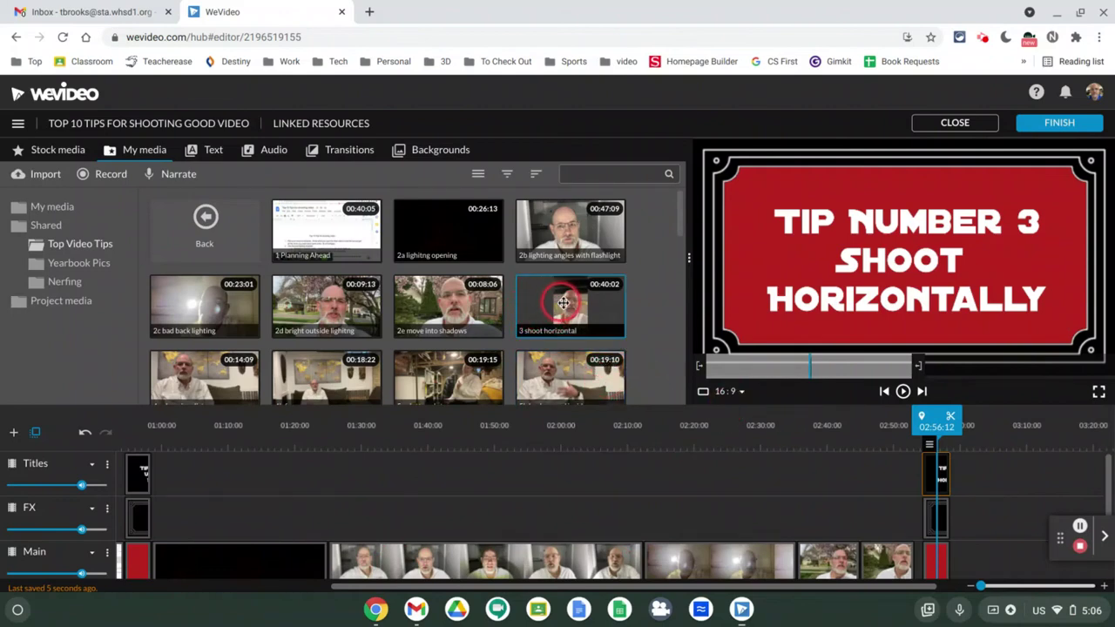
# Append the '3 shoot horizontal' clip to the Main track, then paste another title card copy after it.
pyautogui.click(567, 302)
pyautogui.moveTo(567, 303); pyautogui.dragTo(975, 546)
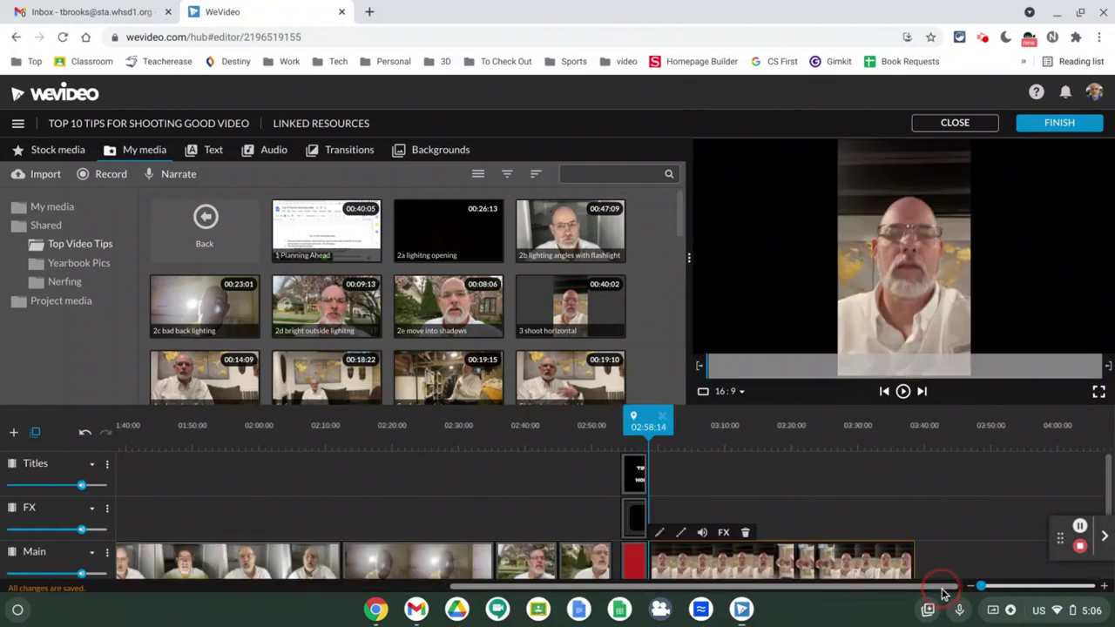
pyautogui.moveTo(648, 426); pyautogui.dragTo(917, 433)
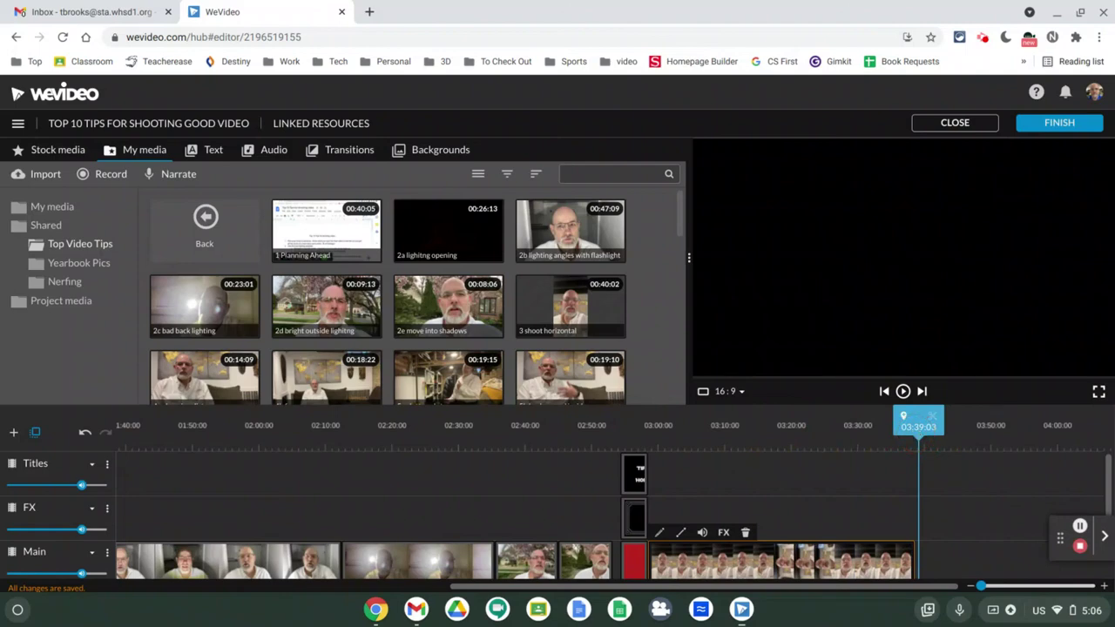
pyautogui.hotkey('ctrl', 'v')
# Edit the pasted title's text to 'Tip Number 4 / CHoose the Right Distance' and save.
pyautogui.click(936, 479)
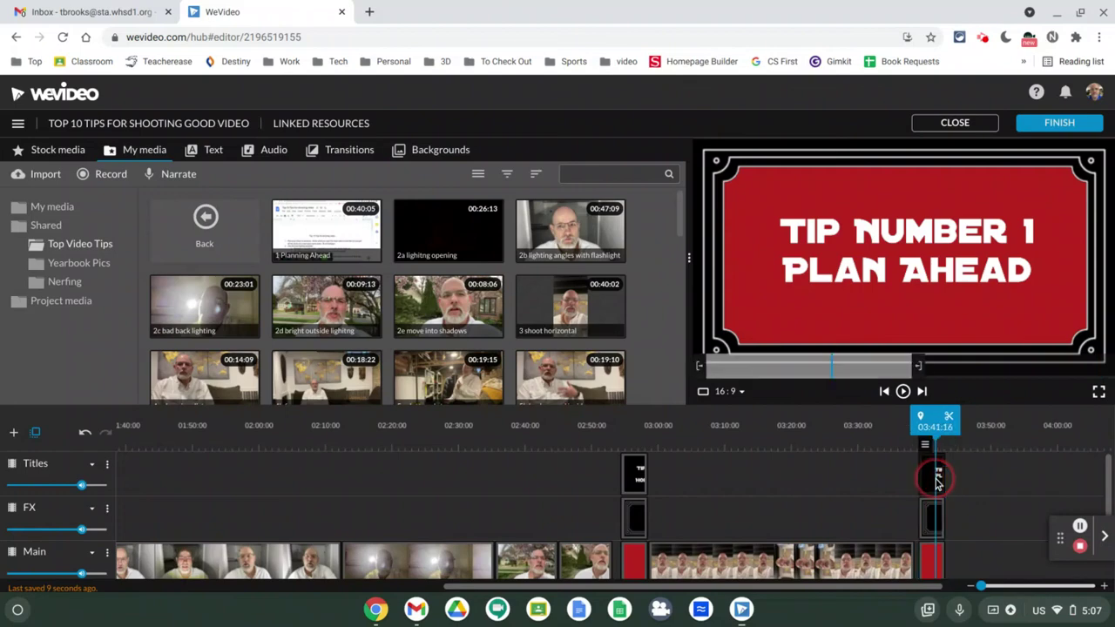
pyautogui.click(887, 469)
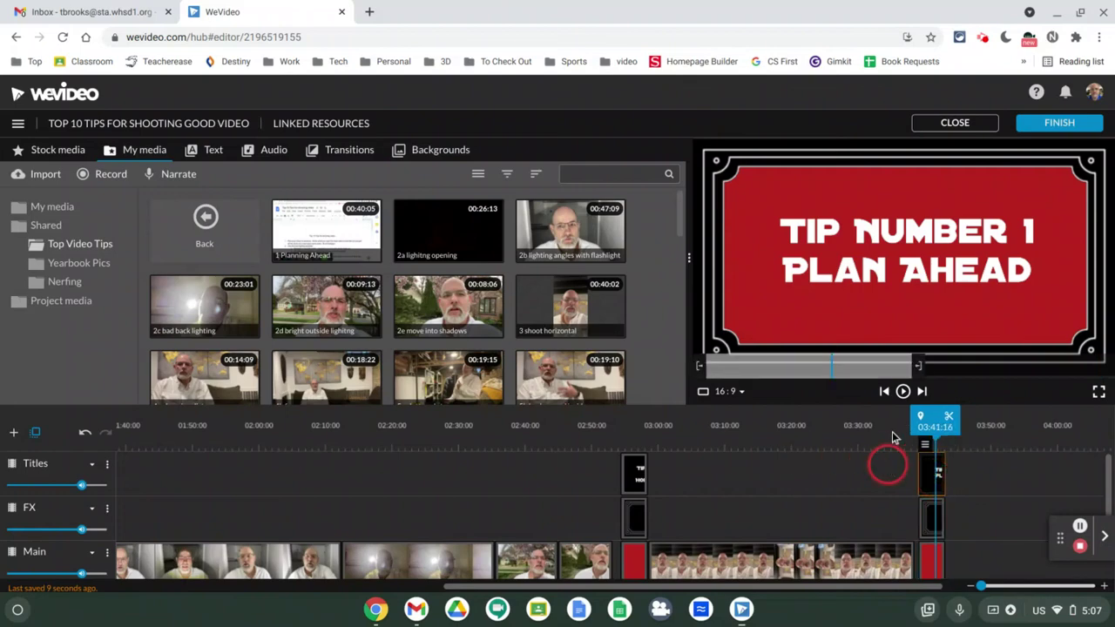
pyautogui.click(926, 447)
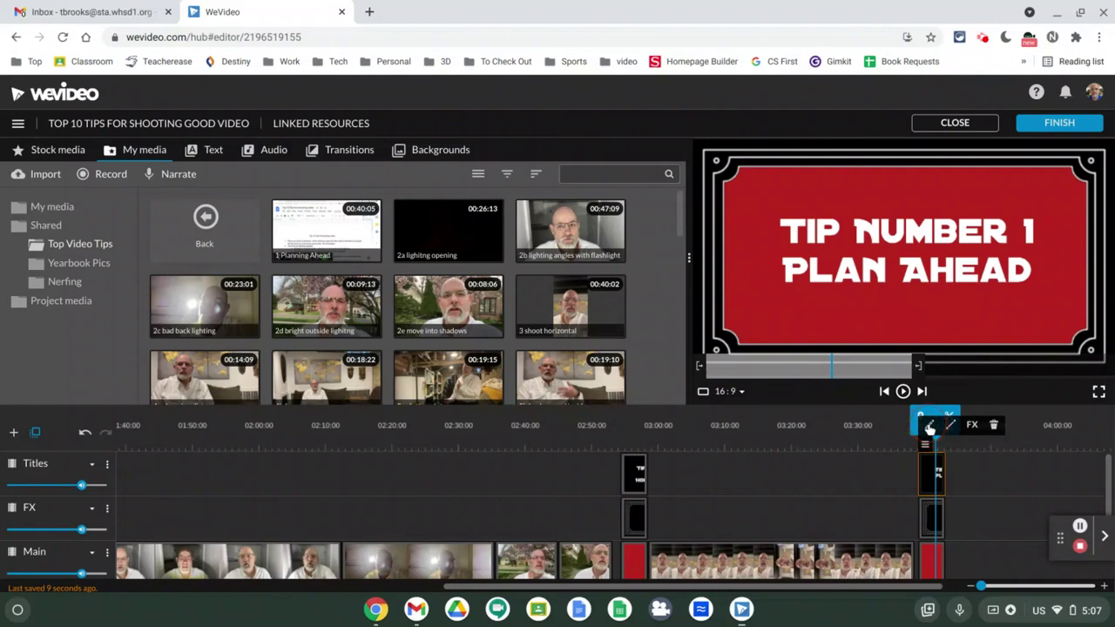
pyautogui.click(929, 426)
pyautogui.click(154, 232)
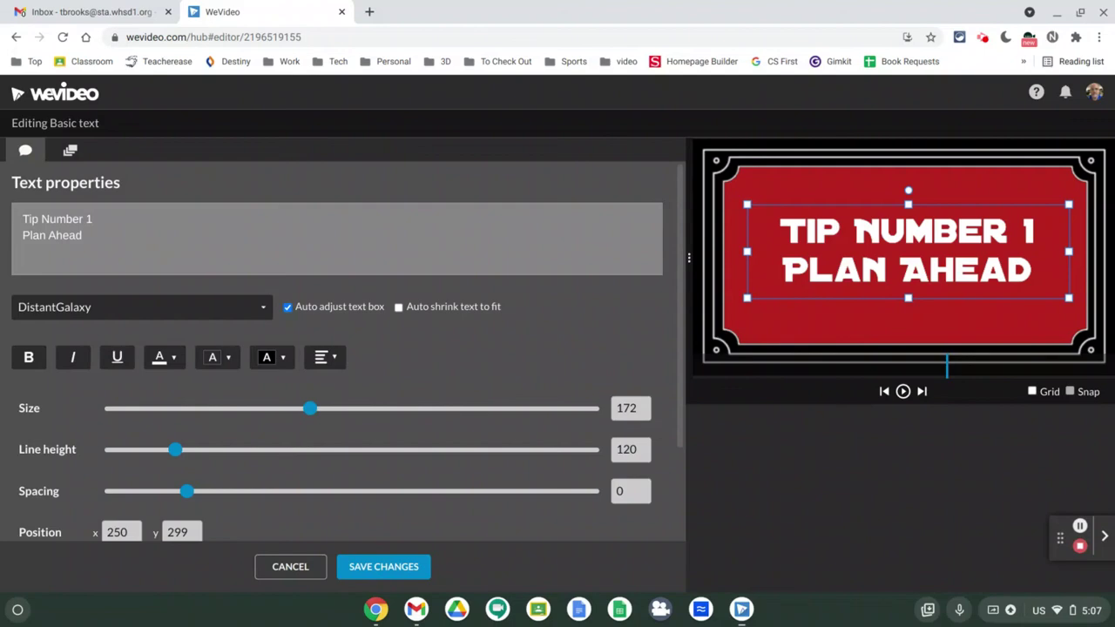
pyautogui.press('BackSpace')
pyautogui.write('4')
pyautogui.click(103, 237)
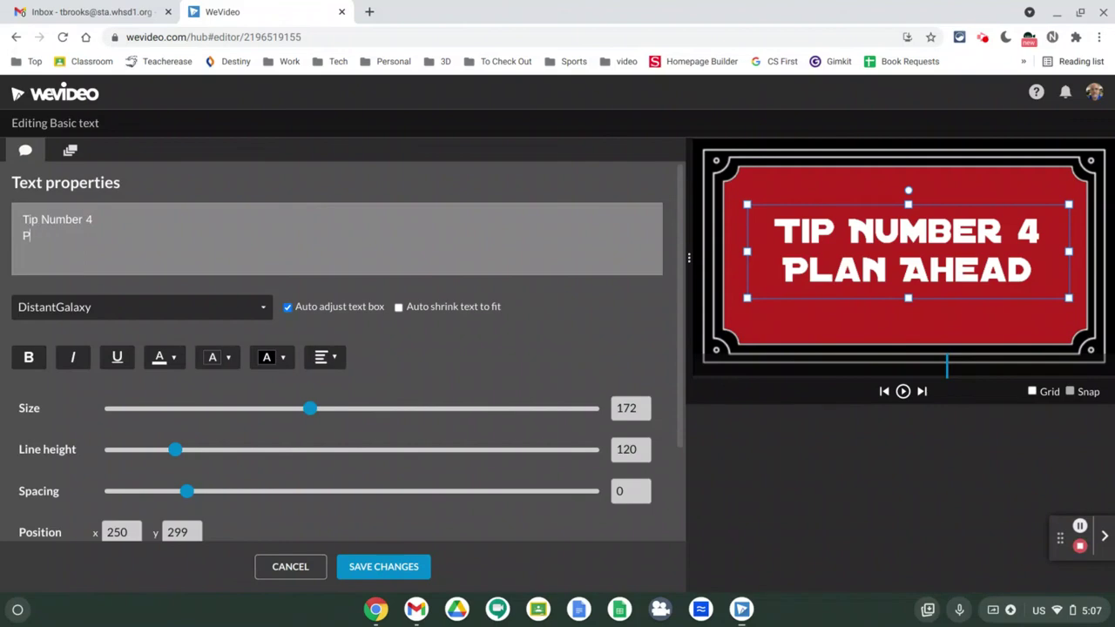
pyautogui.press('BackSpace')
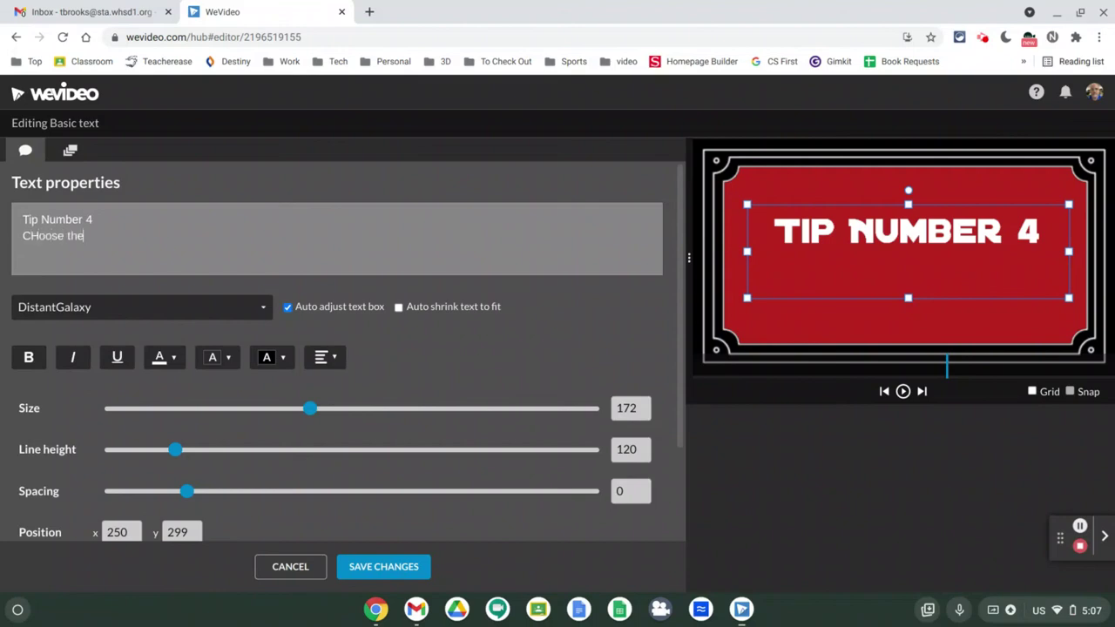
pyautogui.write('CHoose the Right')
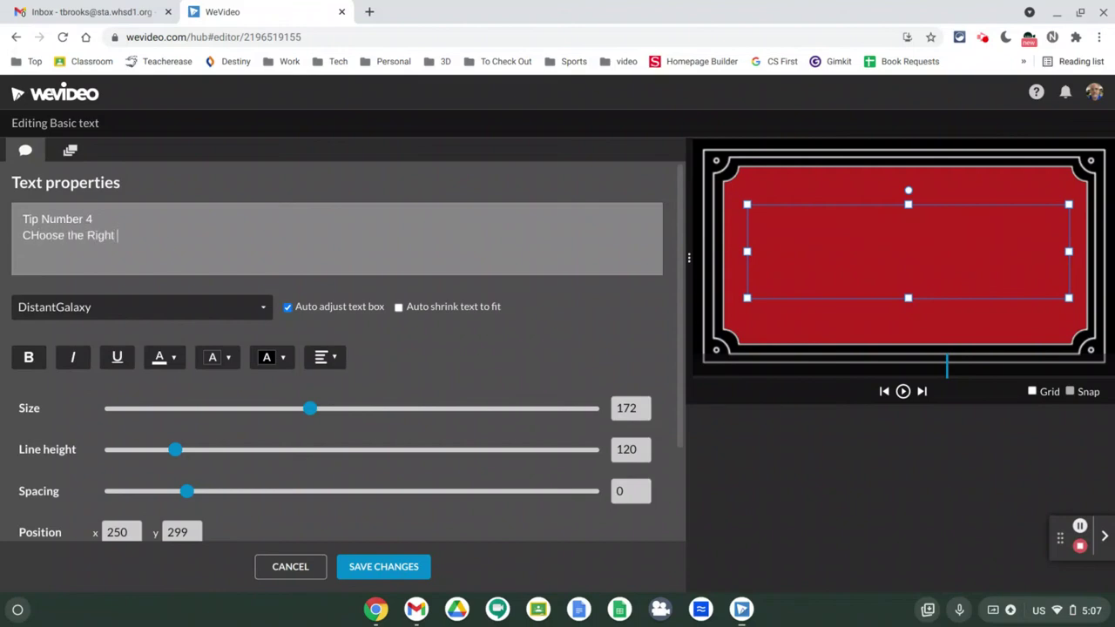
pyautogui.write(' Distance')
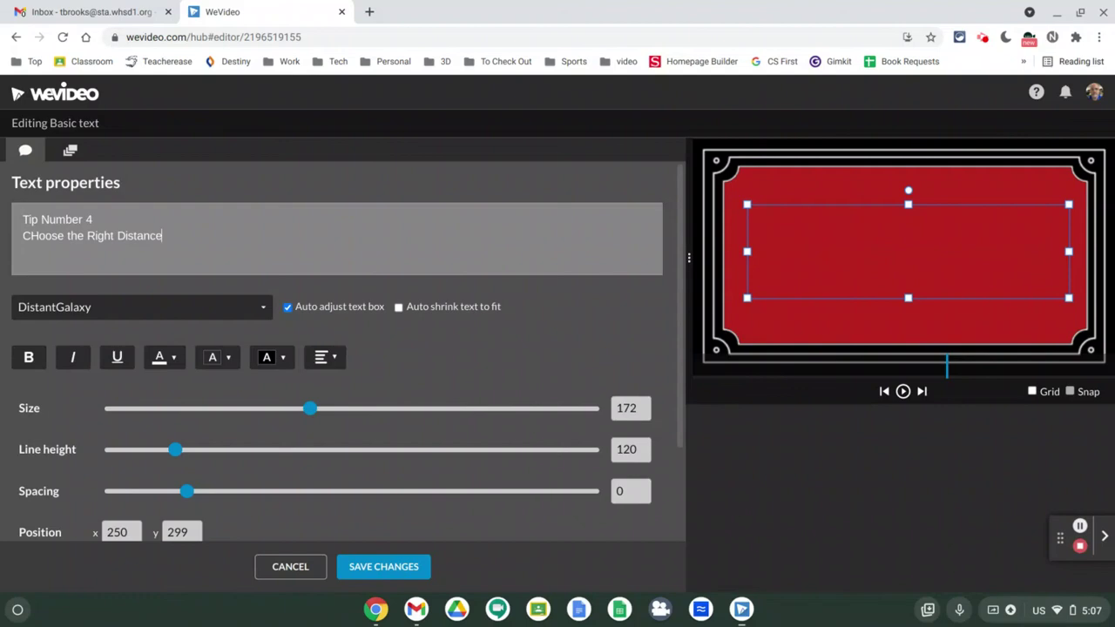
pyautogui.click(399, 578)
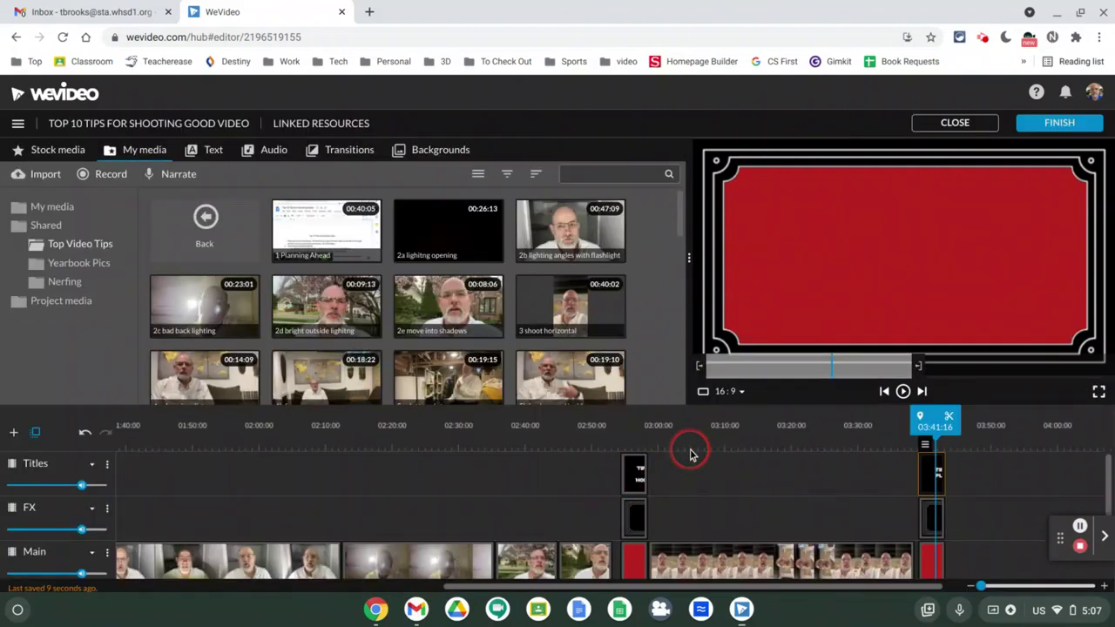
# Add the 4a choosing distance opener clip to the end of the Main track.
pyautogui.scroll(-1, 405, 360)
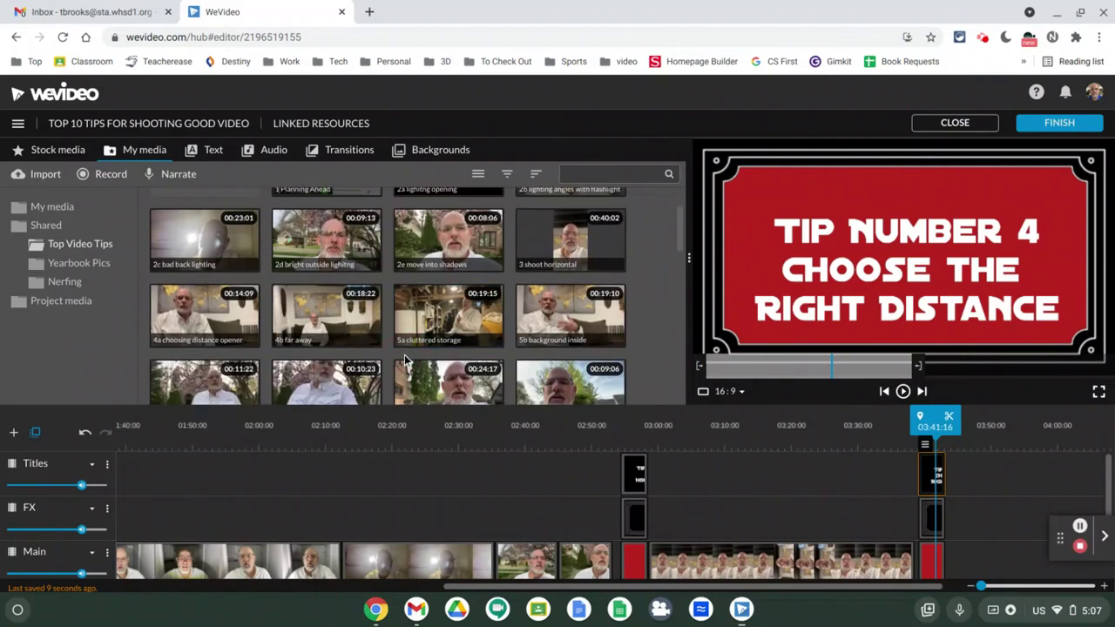
pyautogui.moveTo(223, 320)
pyautogui.mouseDown()
pyautogui.moveTo(194, 325)
pyautogui.moveTo(926, 493)
pyautogui.moveTo(955, 532)
pyautogui.moveTo(973, 531)
pyautogui.moveTo(970, 554)
pyautogui.mouseUp()
pyautogui.moveTo(938, 422); pyautogui.dragTo(1052, 423)
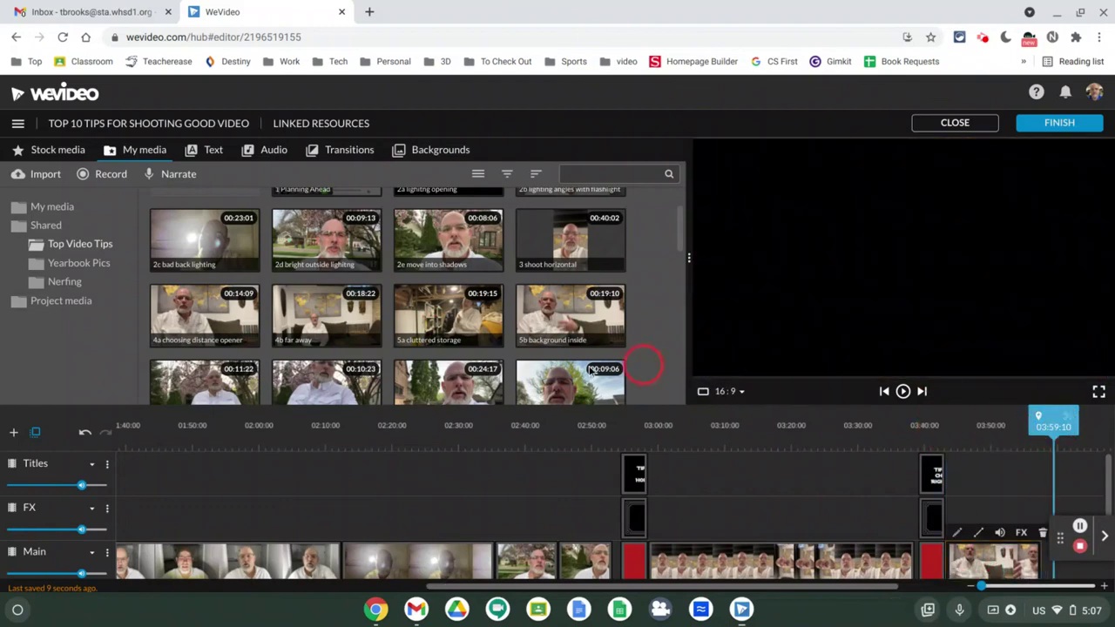
pyautogui.moveTo(191, 339); pyautogui.dragTo(192, 340)
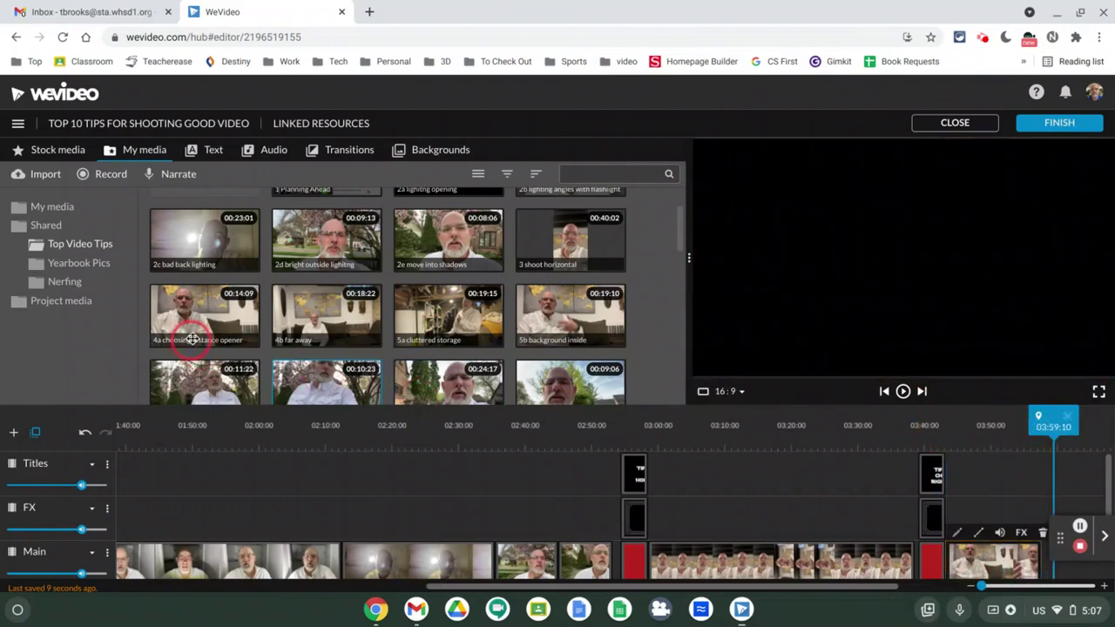
pyautogui.click(928, 589)
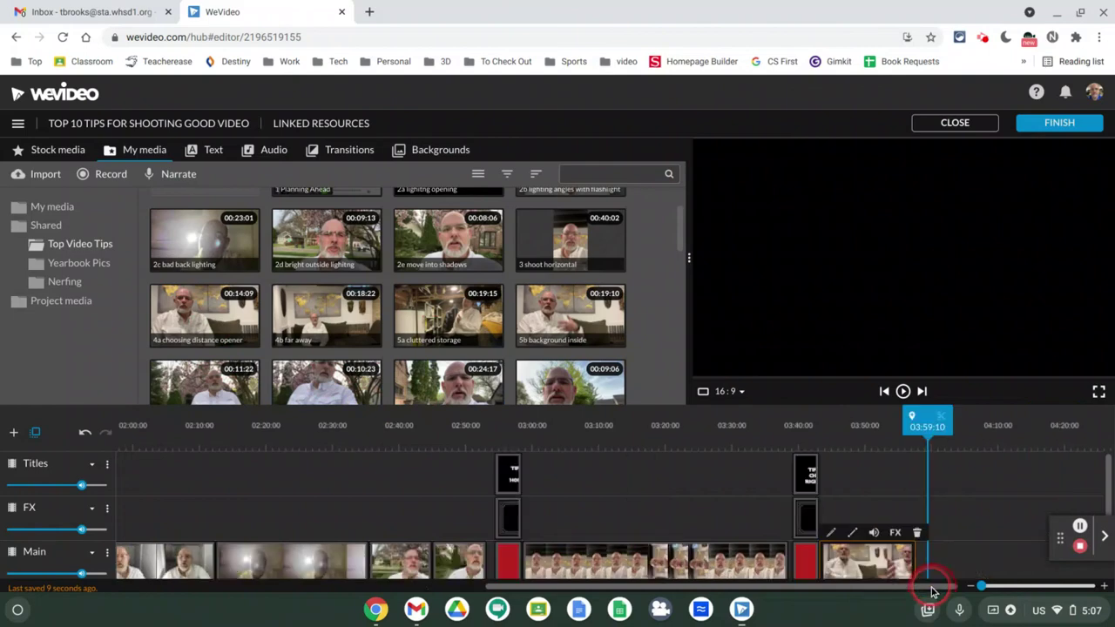
# Place the 4b far away clip after 4a and paste another title card copy at the end.
pyautogui.click(310, 316)
pyautogui.moveTo(310, 315); pyautogui.dragTo(945, 574)
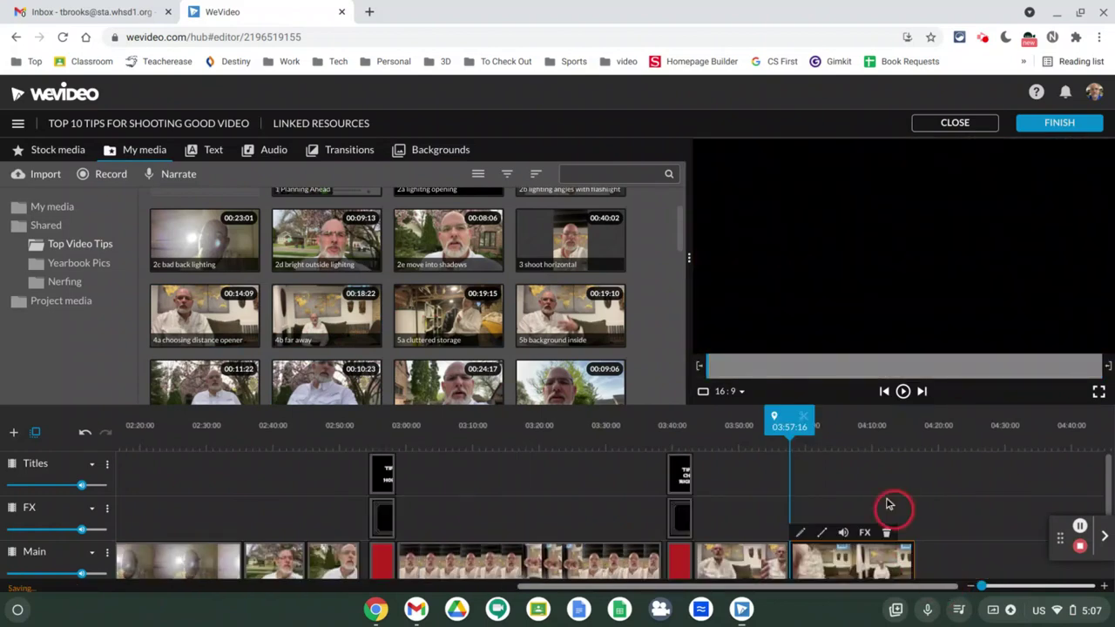
pyautogui.moveTo(794, 417); pyautogui.dragTo(921, 416)
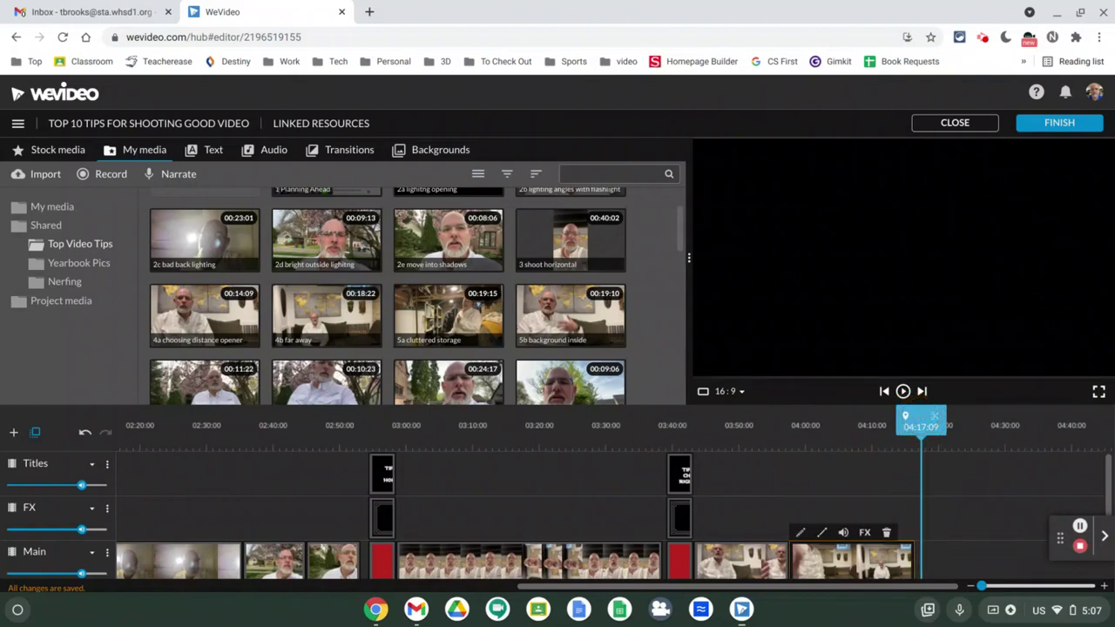
pyautogui.hotkey('ctrl', 'v')
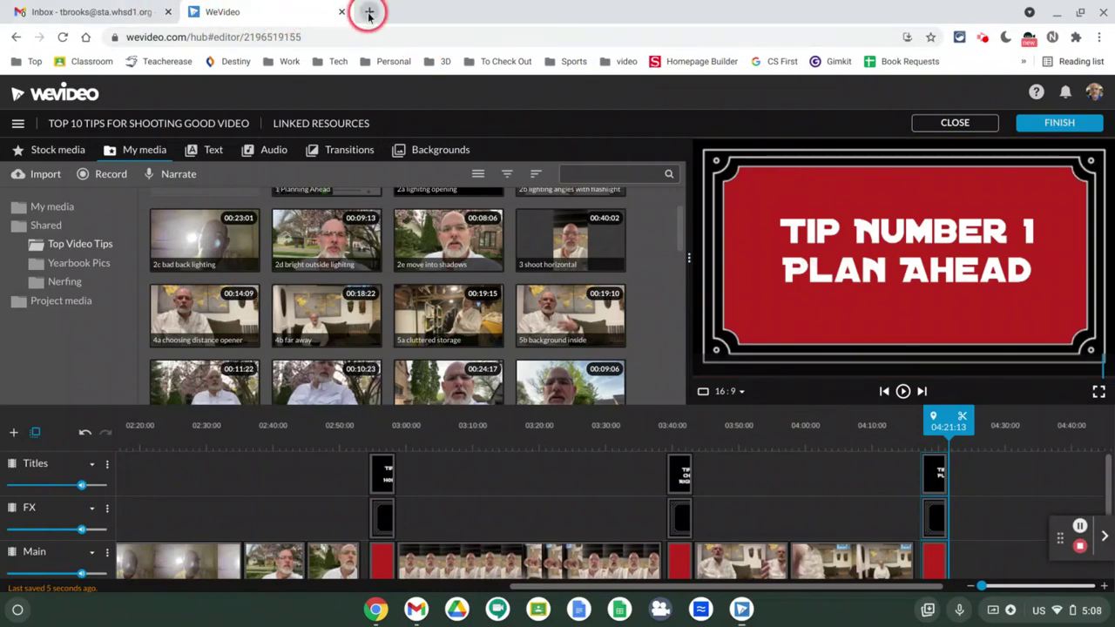
# In a new tab, go to Google Classroom's 5AB Computer Literacy class and open 'Titles of Video Tips'.
pyautogui.click(368, 12)
pyautogui.click(77, 63)
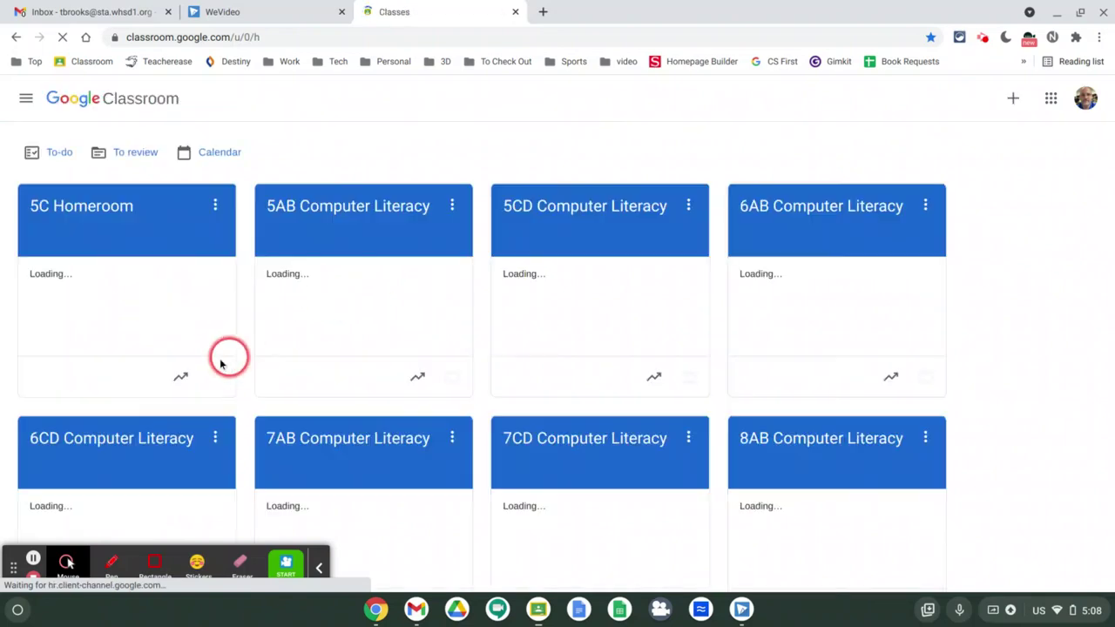
pyautogui.click(366, 221)
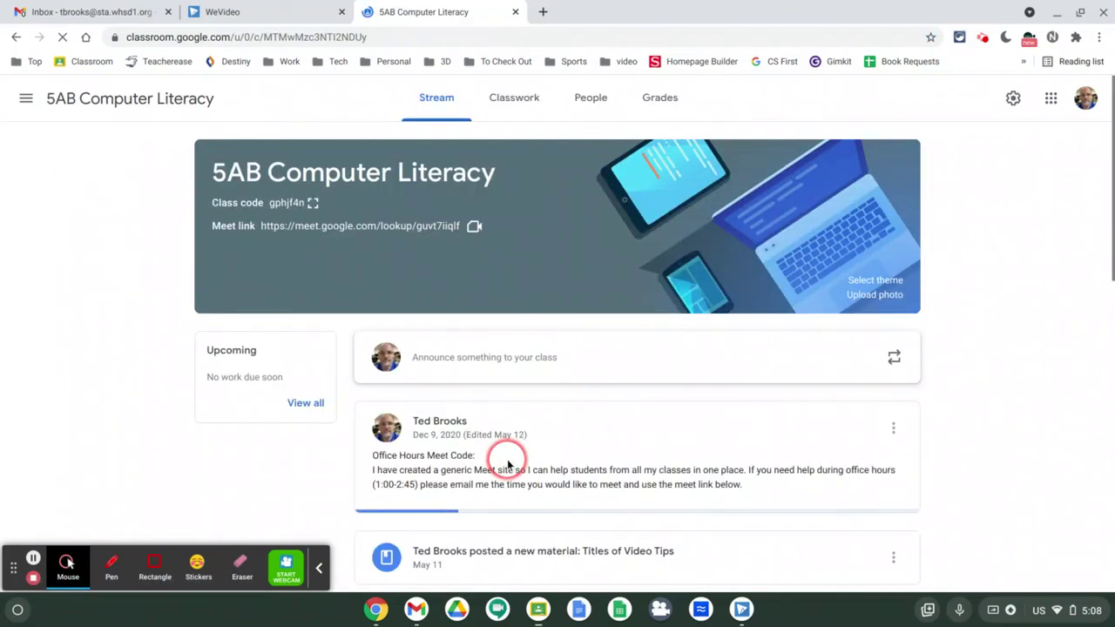
pyautogui.scroll(-3, 508, 464)
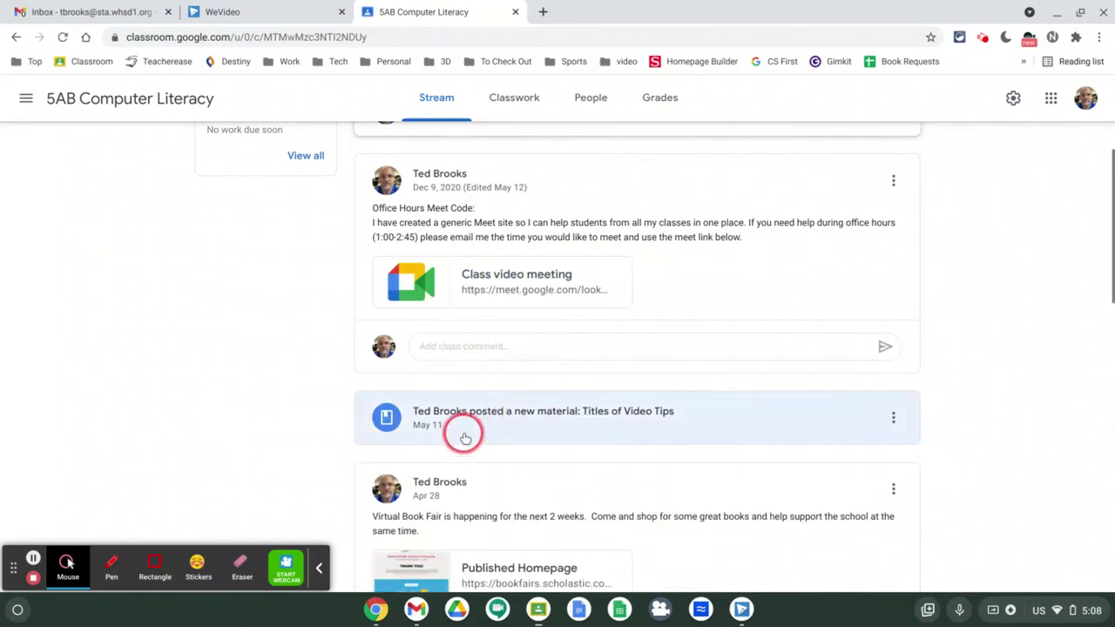
pyautogui.click(468, 415)
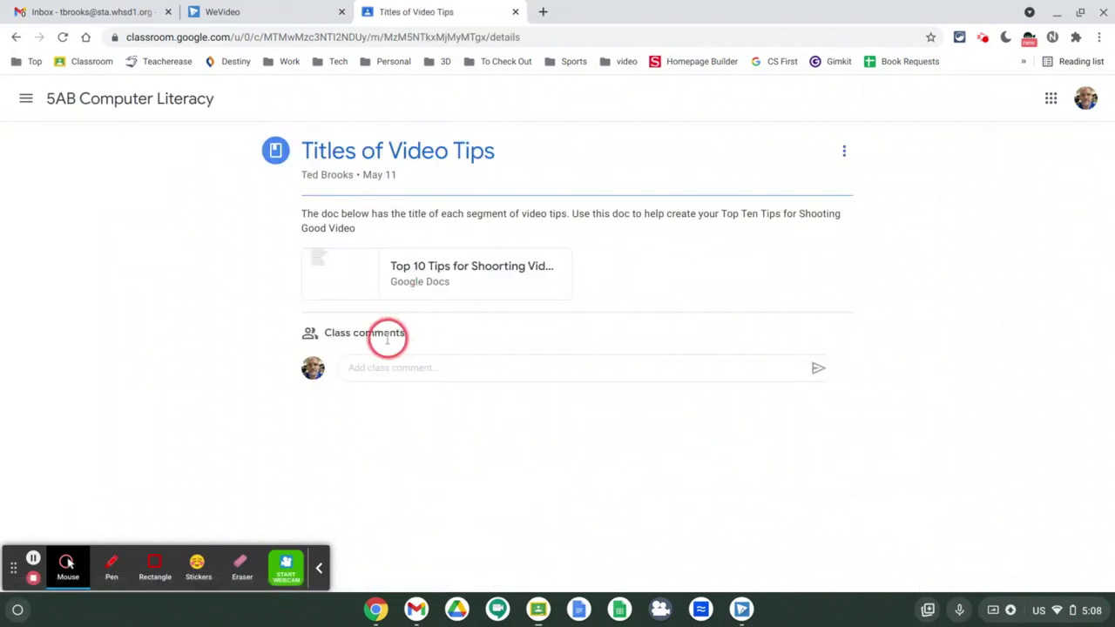
# View the 'Top 10 Tips for Shoorting Video' document, then return to the WeVideo project tab.
pyautogui.click(442, 267)
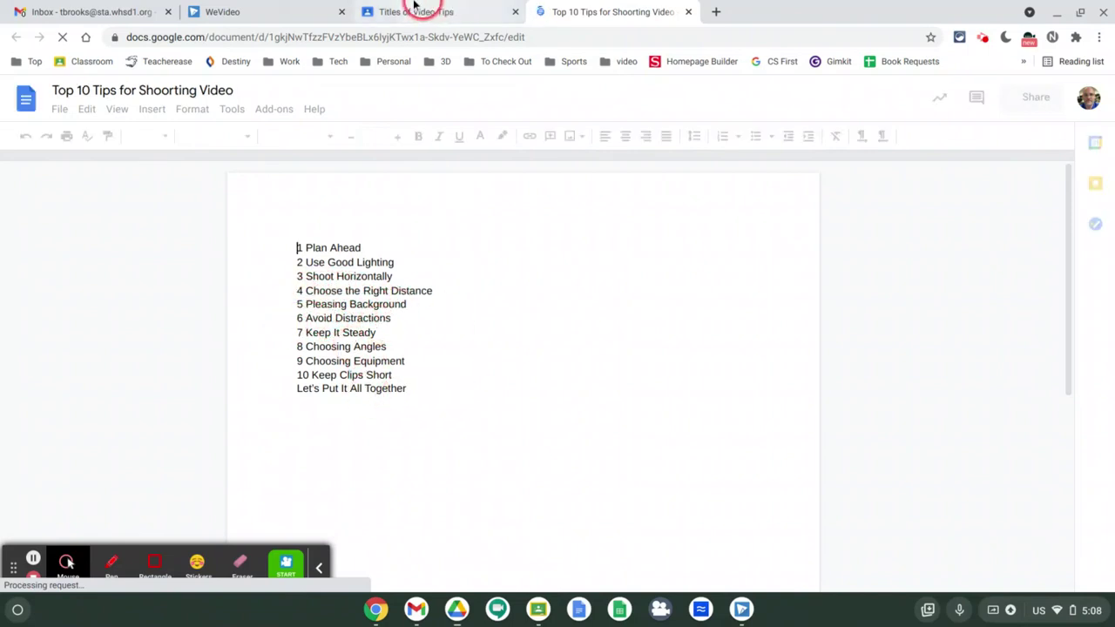
pyautogui.click(261, 10)
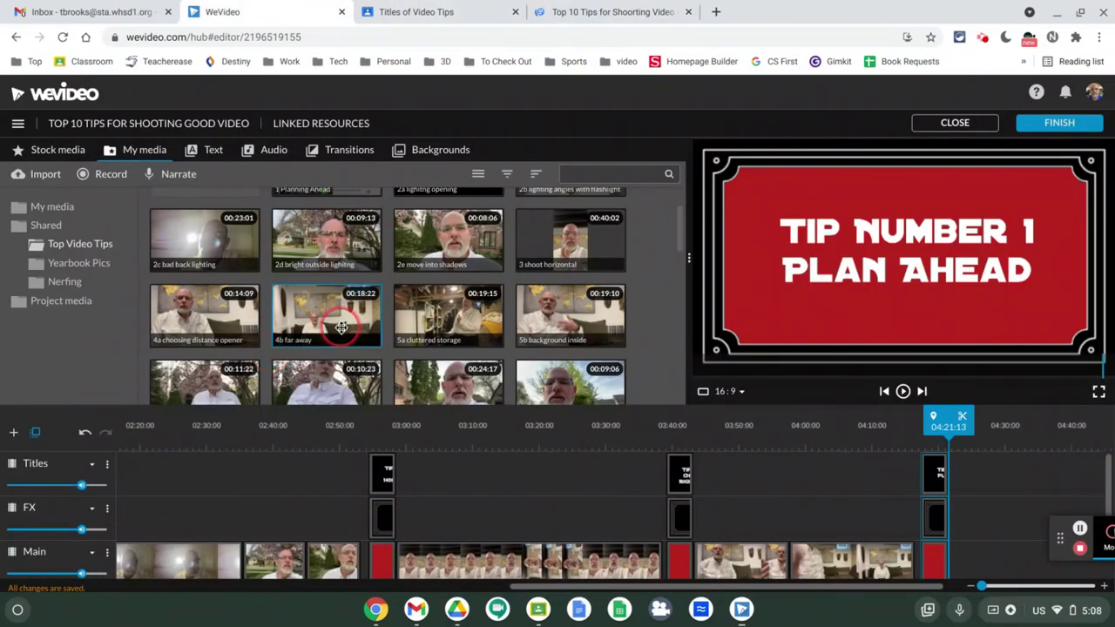
pyautogui.scroll(-2, 418, 314)
pyautogui.scroll(-4, 438, 324)
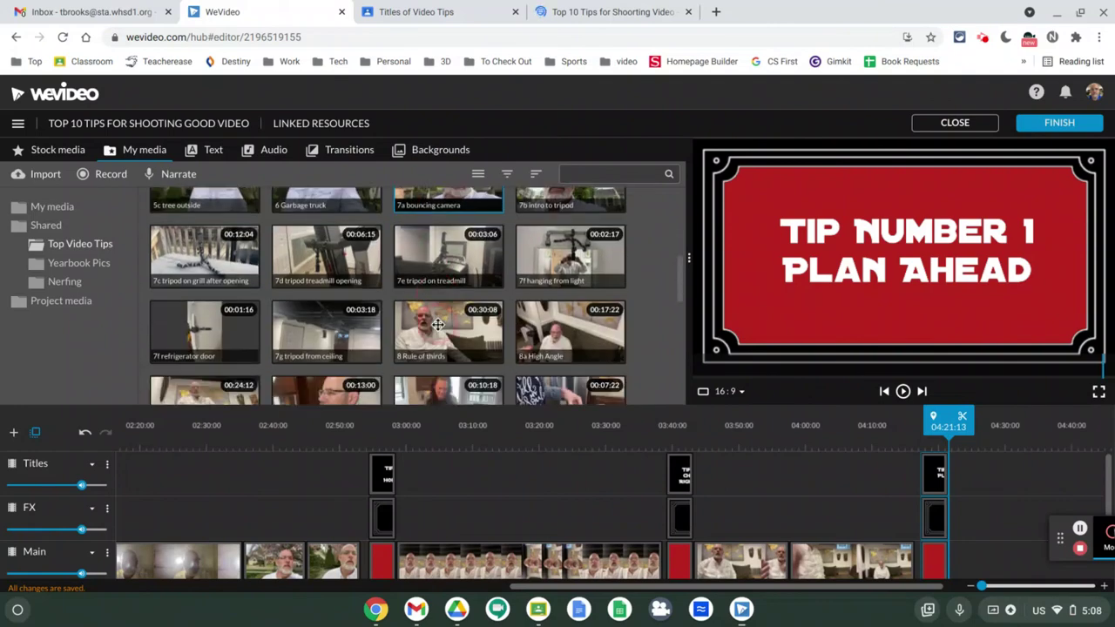
pyautogui.scroll(-5, 449, 335)
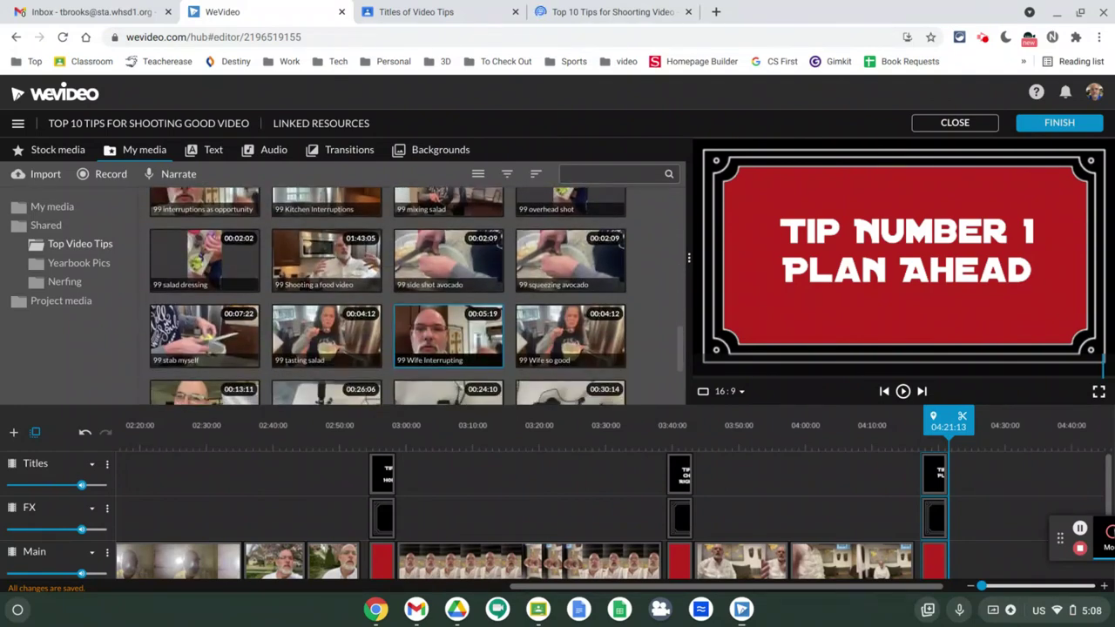
pyautogui.scroll(-2, 448, 335)
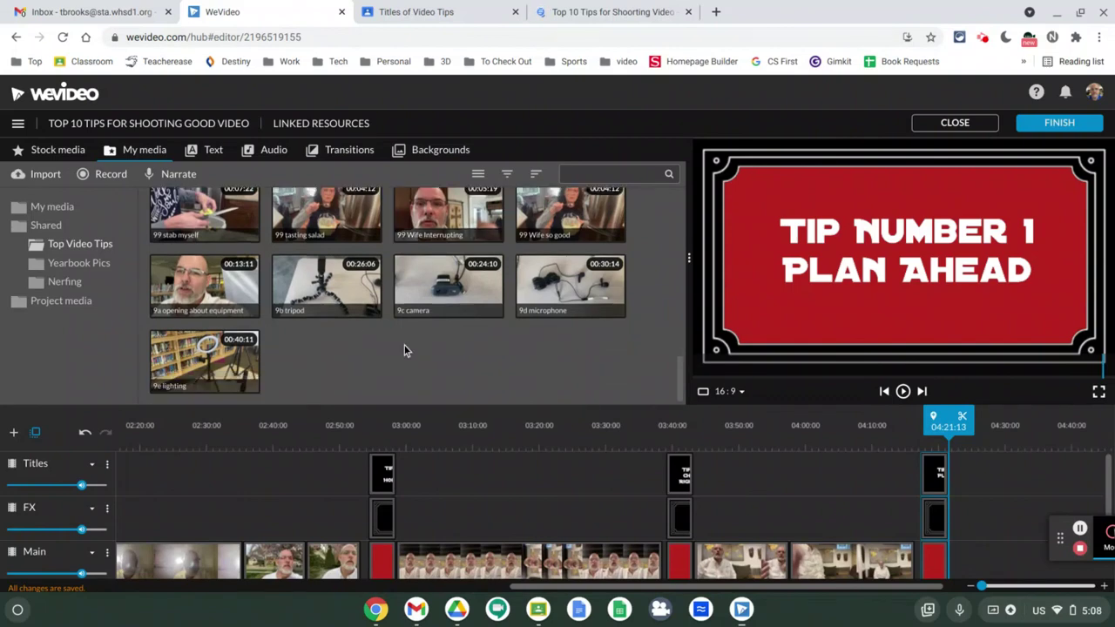